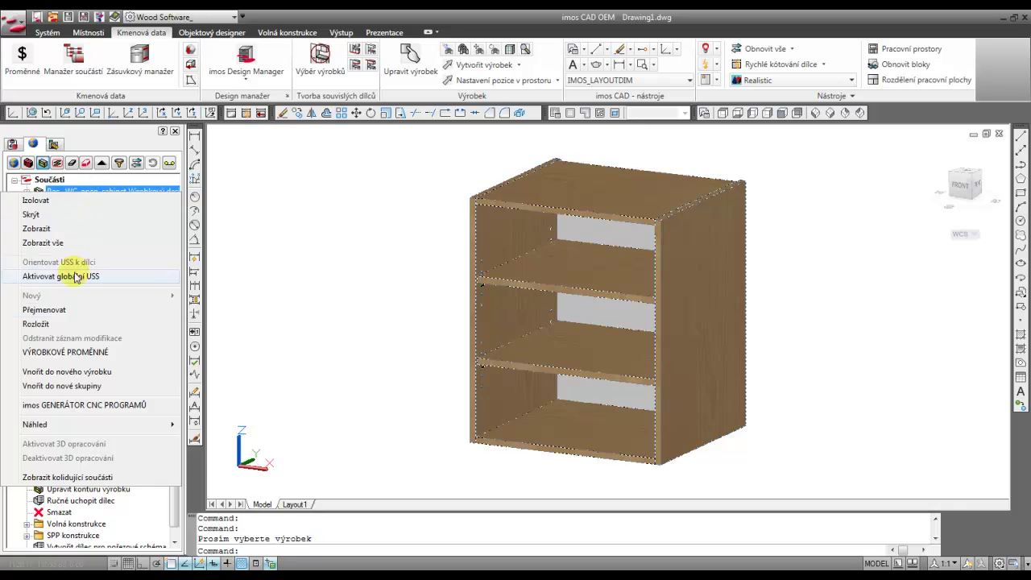
# Open the product variables of the WC_open_cabinet product
pyautogui.click(65, 353)
pyautogui.click(14, 199)
pyautogui.click(23, 211)
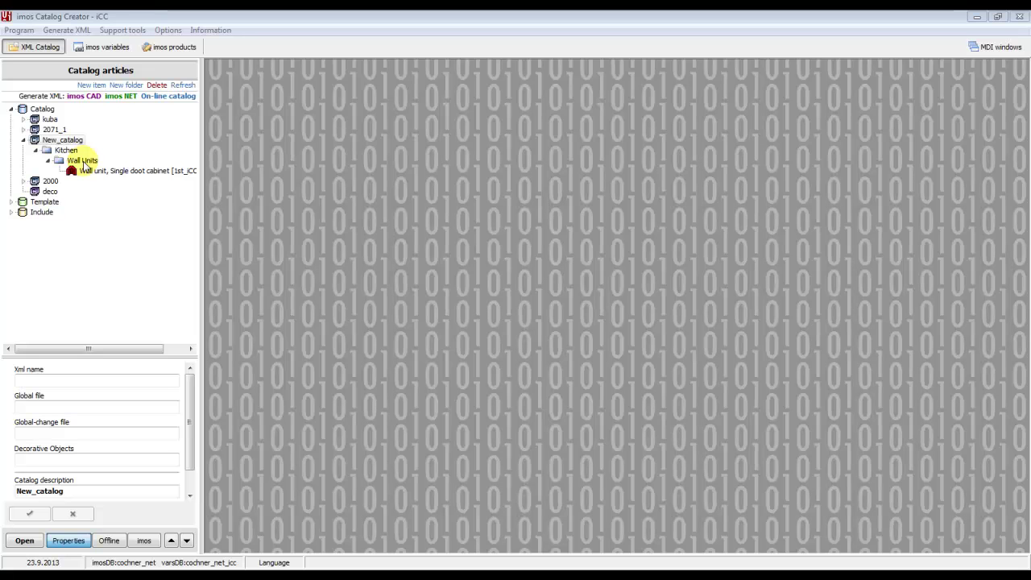
# Create an item named "Open cabinet" from the XML_BASIC template in New_catalog's Wall Units folder and open it
pyautogui.rightClick(83, 164)
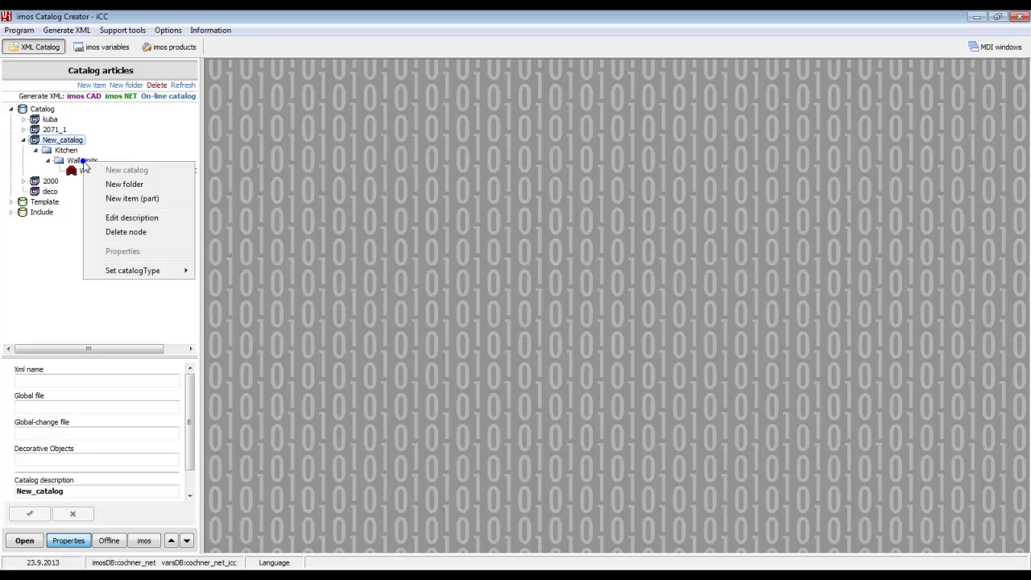
pyautogui.click(129, 198)
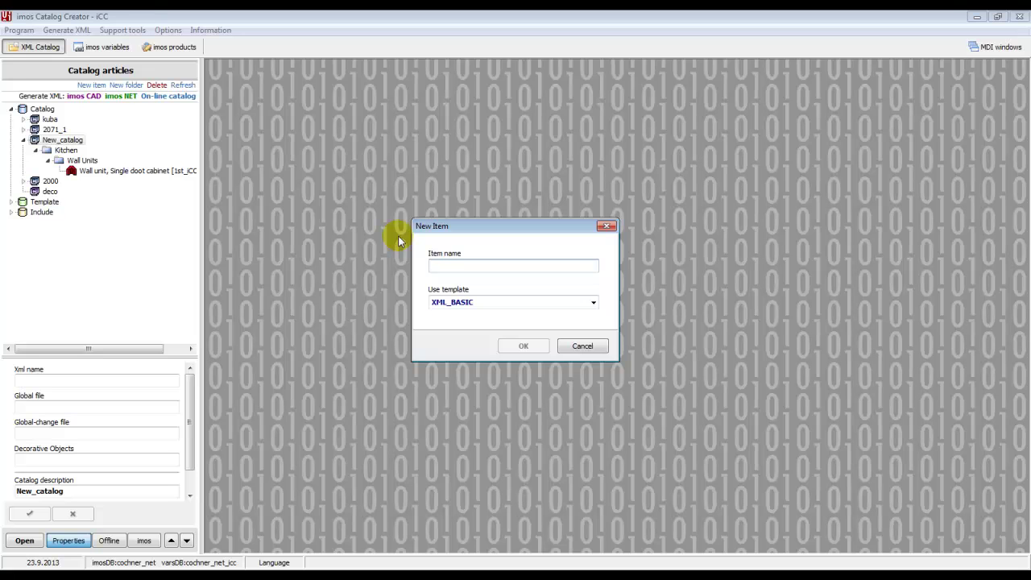
pyautogui.write('Open cabinet')
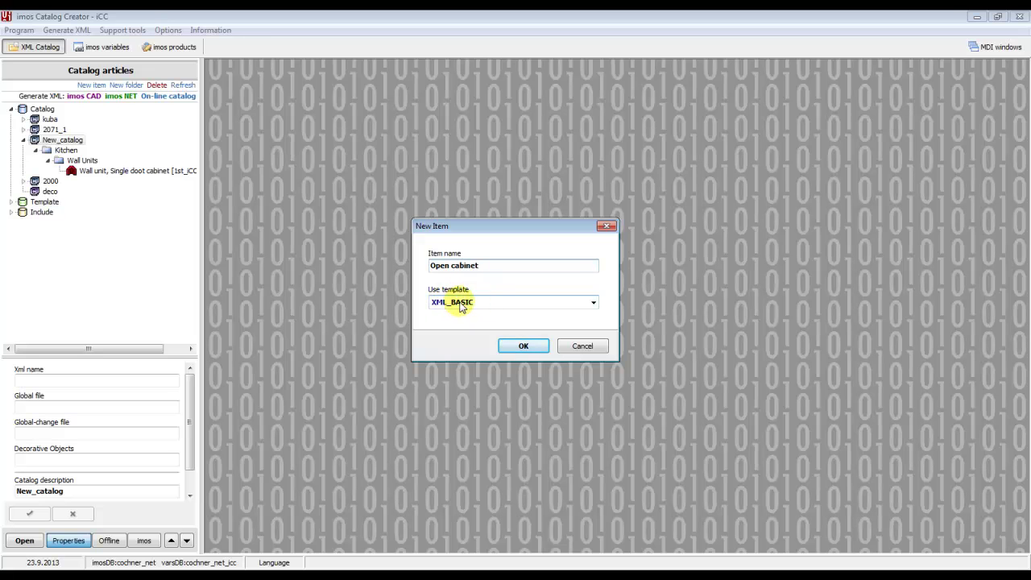
pyautogui.click(523, 348)
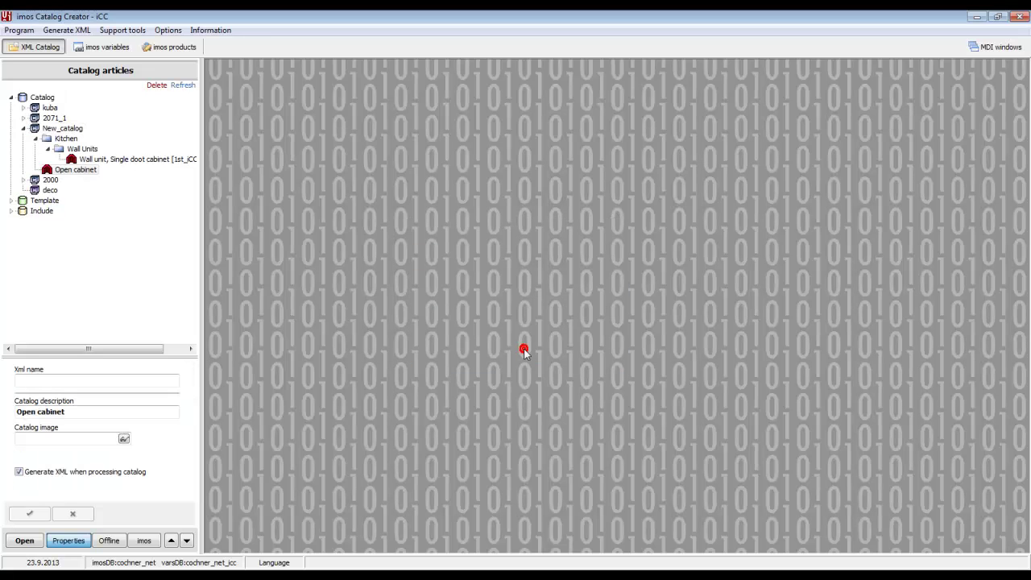
pyautogui.doubleClick(80, 172)
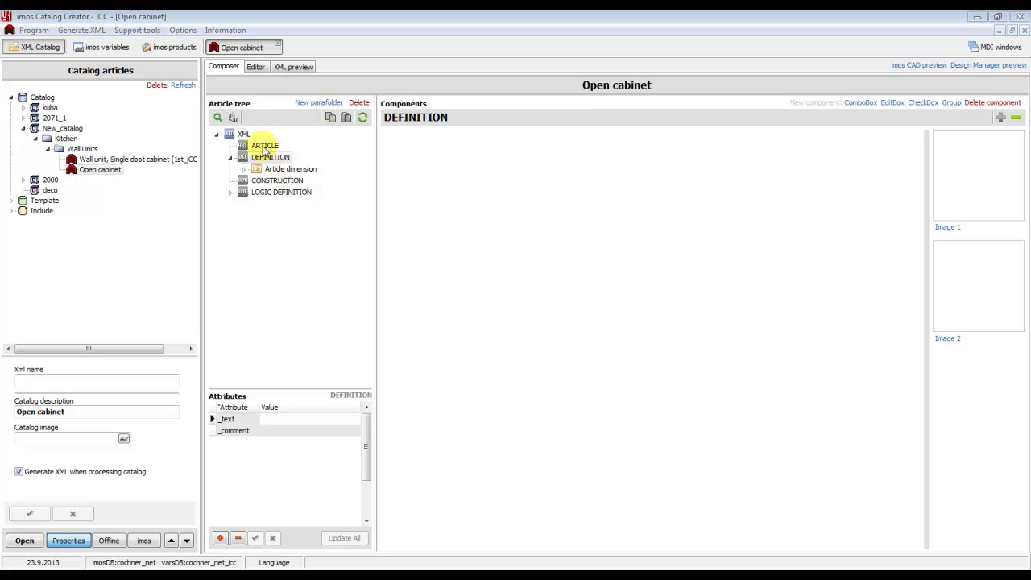
# Assign the WC_open_cabinet product from the 1st_iCC_article folder as the article's item
pyautogui.click(267, 146)
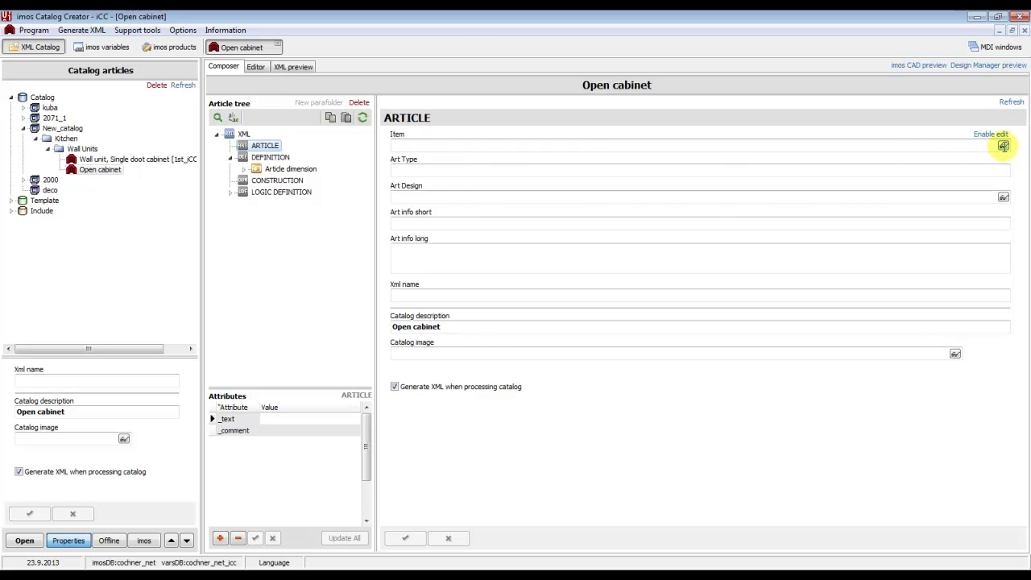
pyautogui.click(1003, 145)
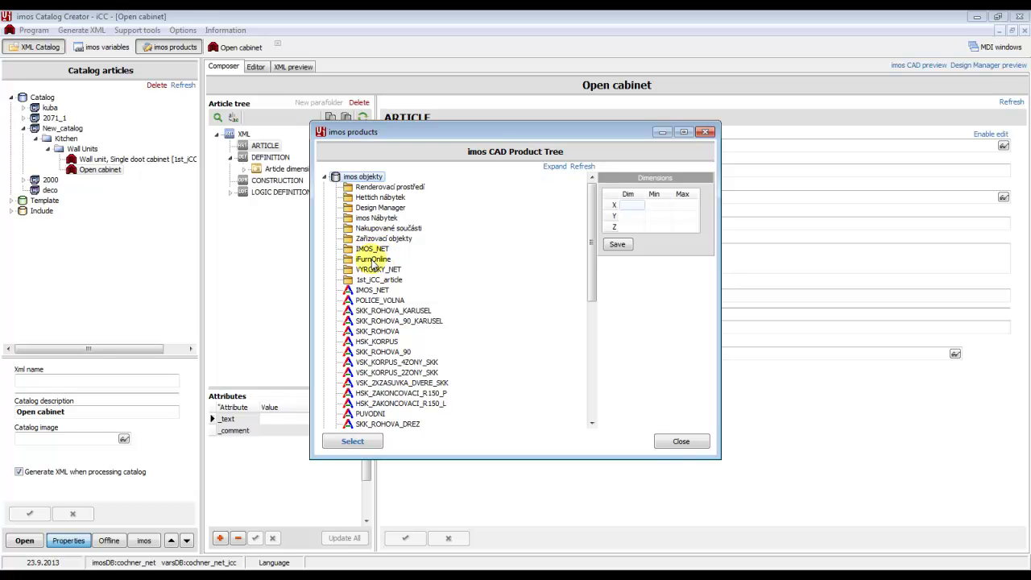
pyautogui.doubleClick(376, 279)
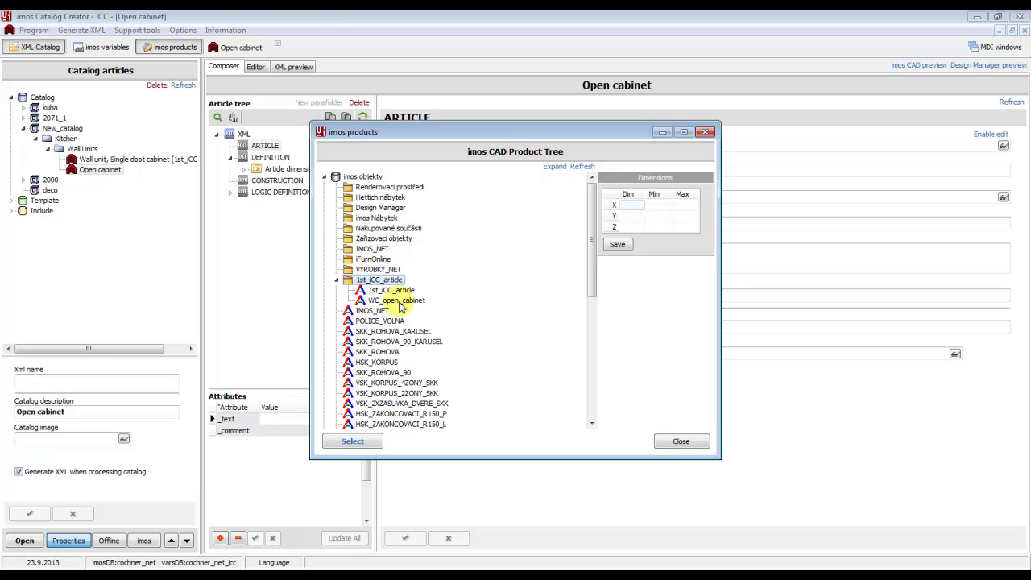
pyautogui.doubleClick(398, 301)
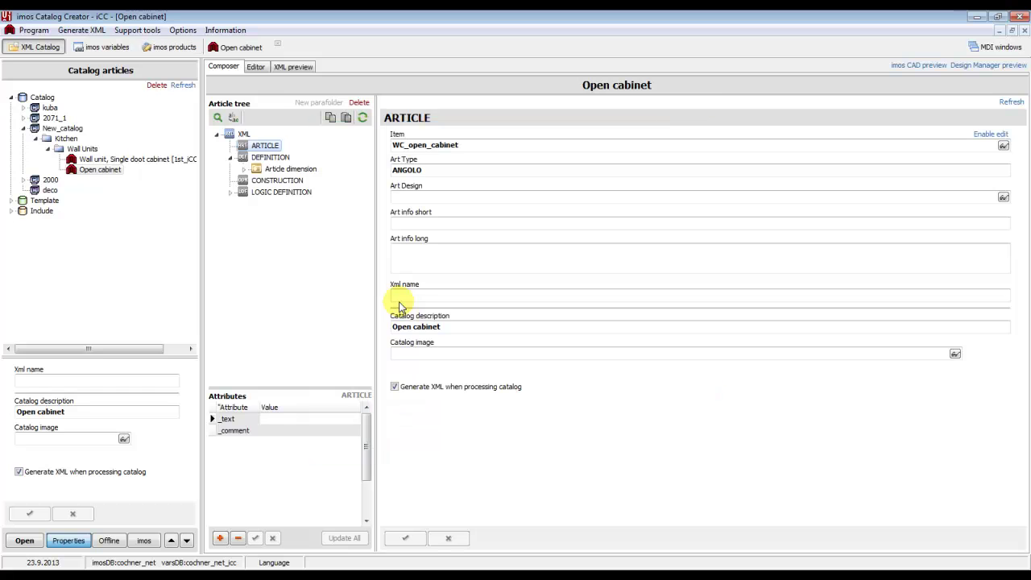
# Delete the Article dimension parafolder, including its width, depth and height components, from the DEFINITION node
pyautogui.click(271, 158)
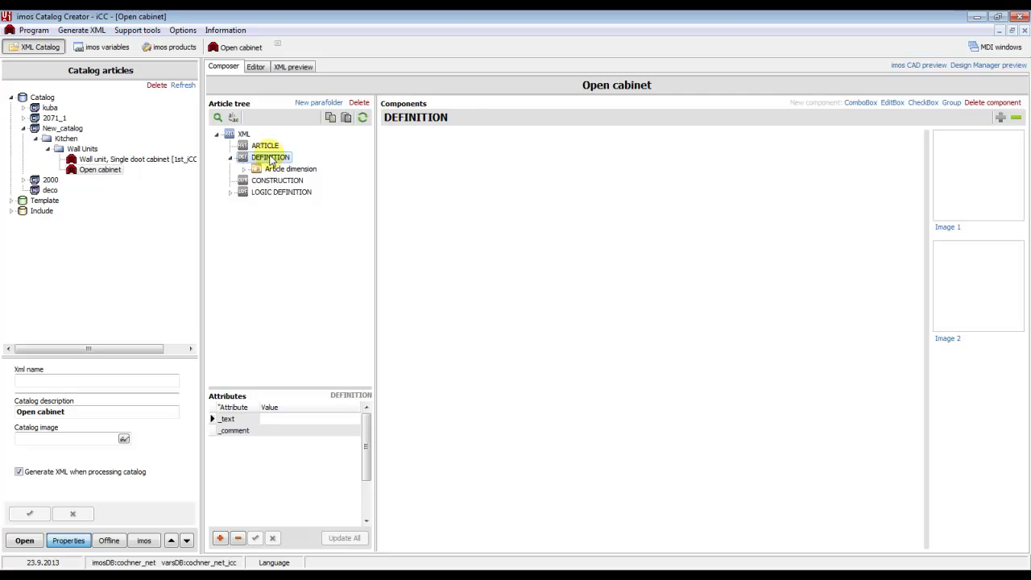
pyautogui.click(278, 169)
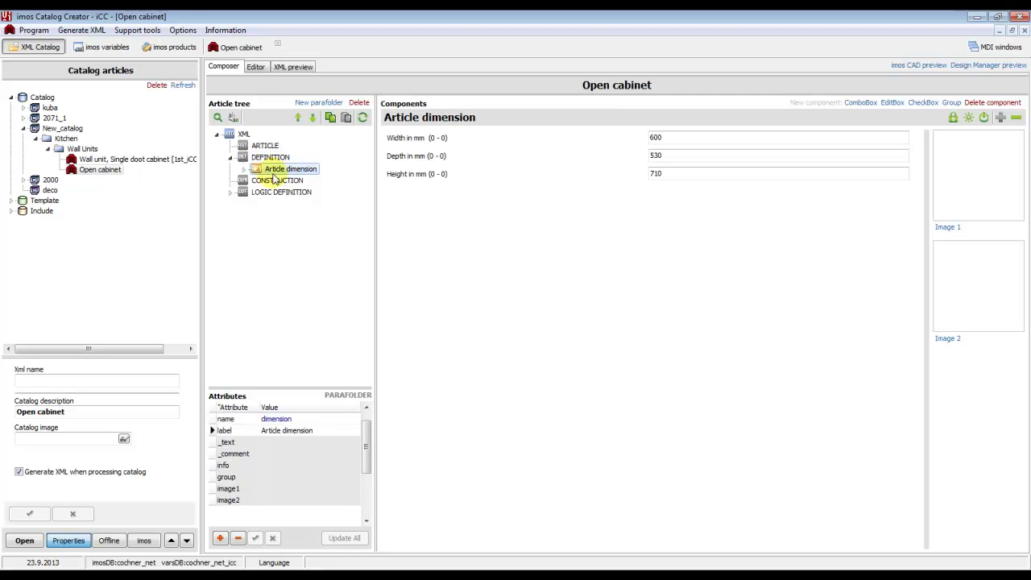
pyautogui.click(243, 170)
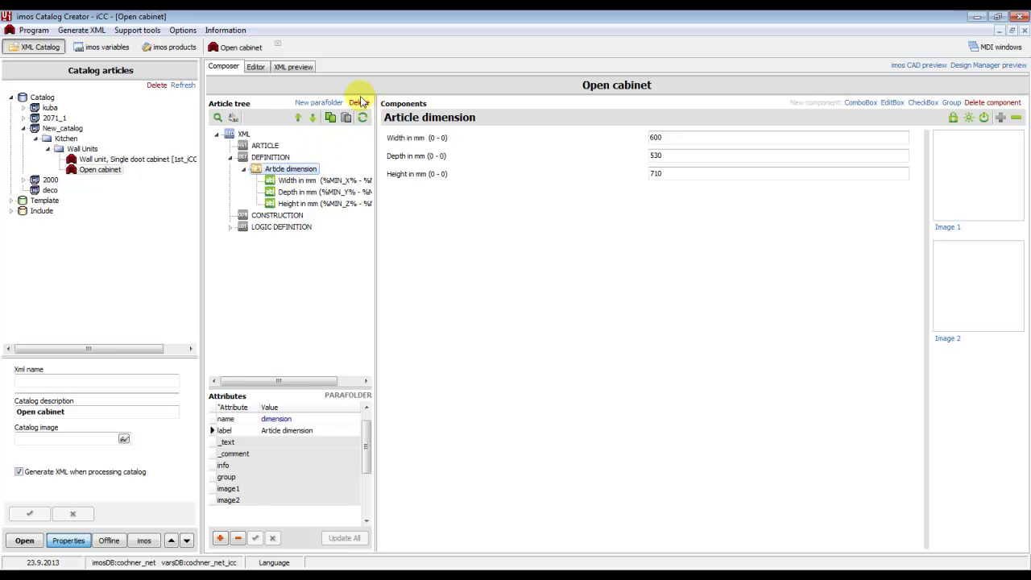
pyautogui.click(359, 102)
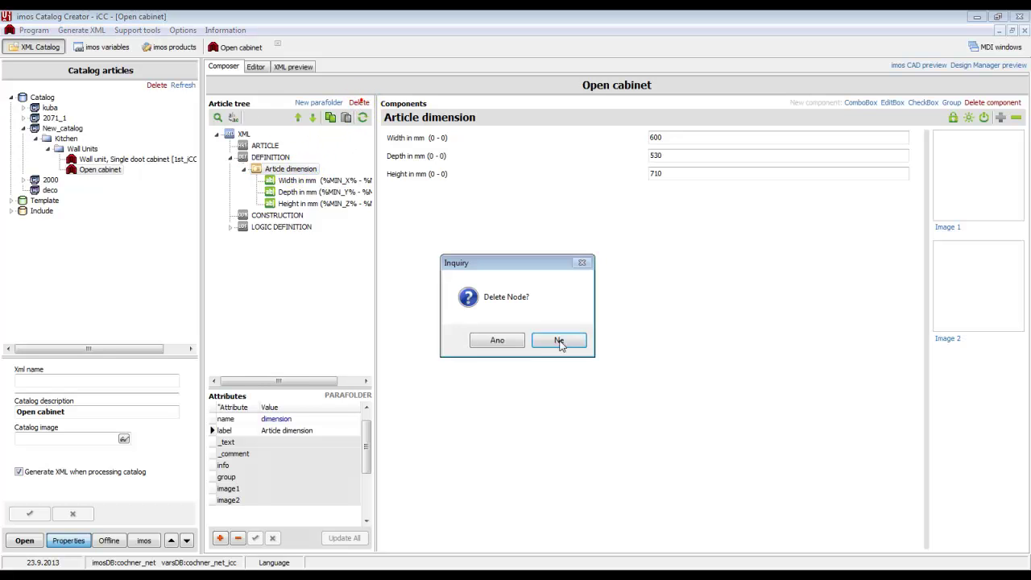
pyautogui.click(518, 340)
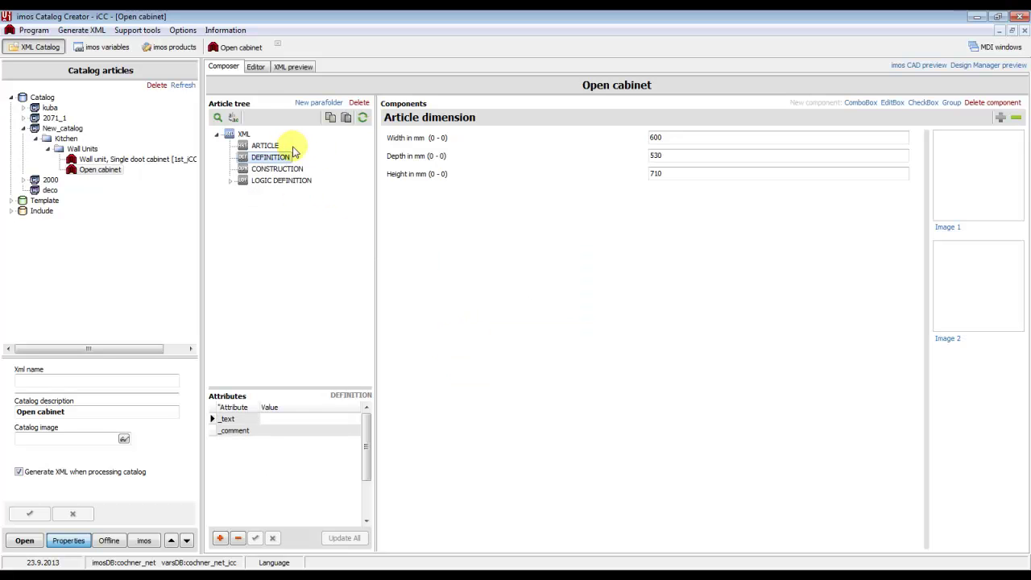
# Add a parafolder named "Dimensions" under the DEFINITION node
pyautogui.click(313, 107)
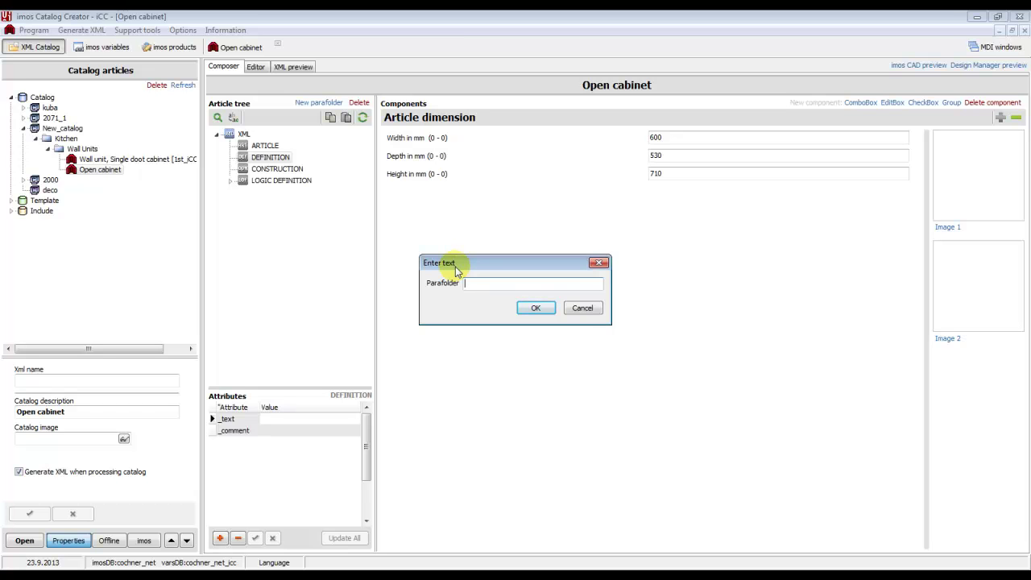
pyautogui.write('Dimensions')
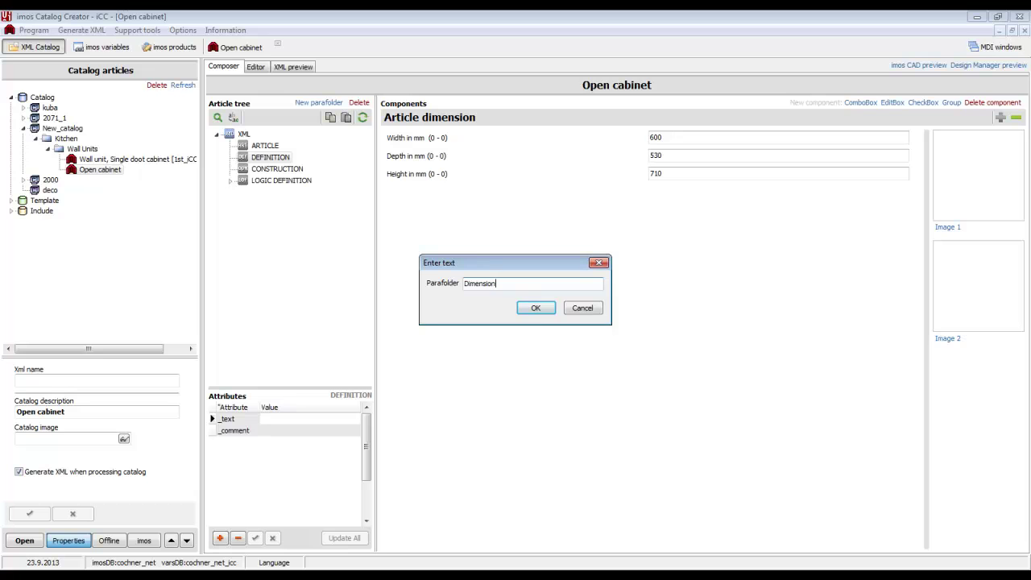
pyautogui.click(536, 309)
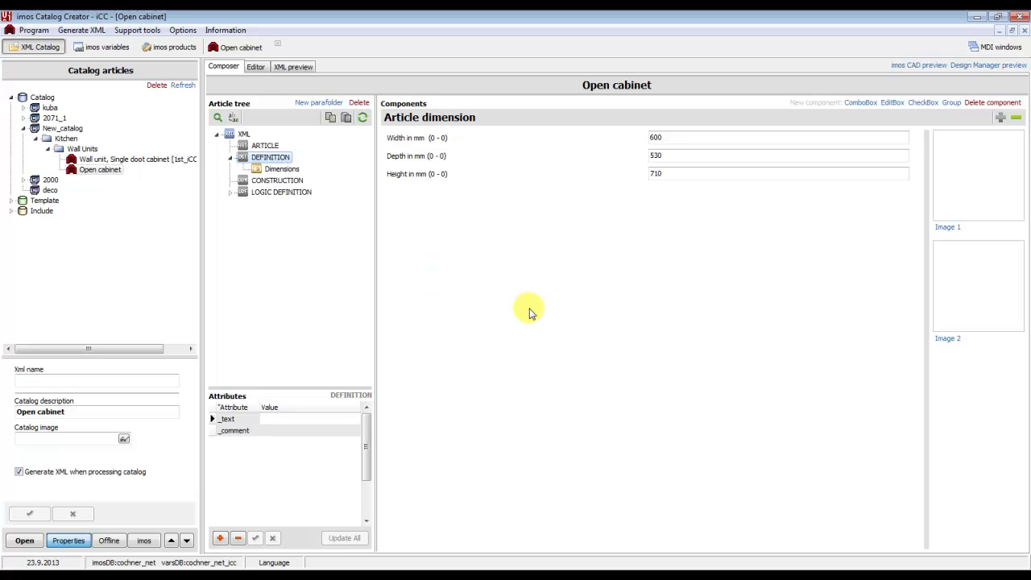
# Add a ComboBox component to the Dimensions parafolder with variable x and the values 400, 500 and 600
pyautogui.click(286, 170)
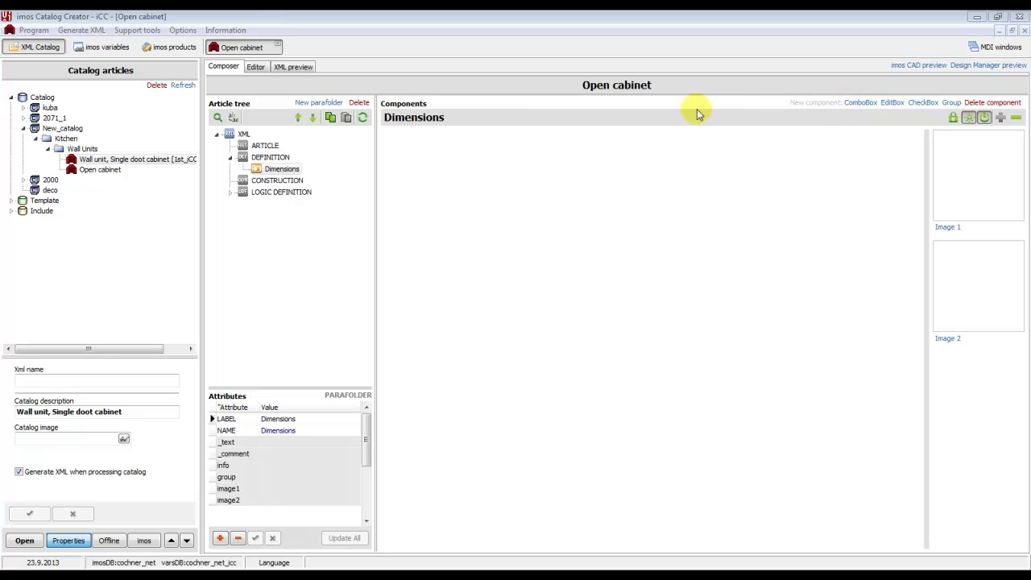
pyautogui.click(861, 103)
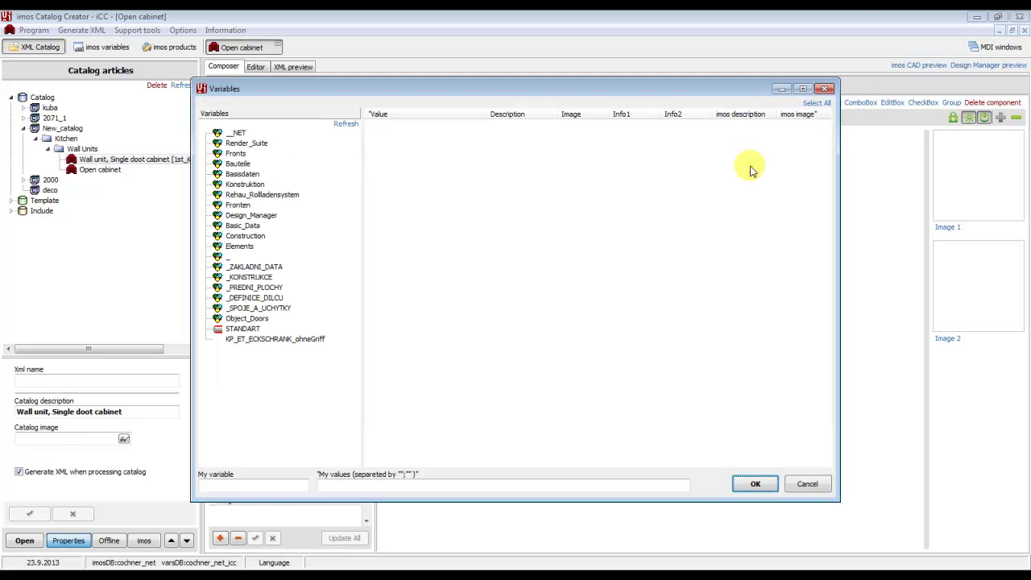
pyautogui.click(237, 485)
pyautogui.write('x')
pyautogui.click(363, 485)
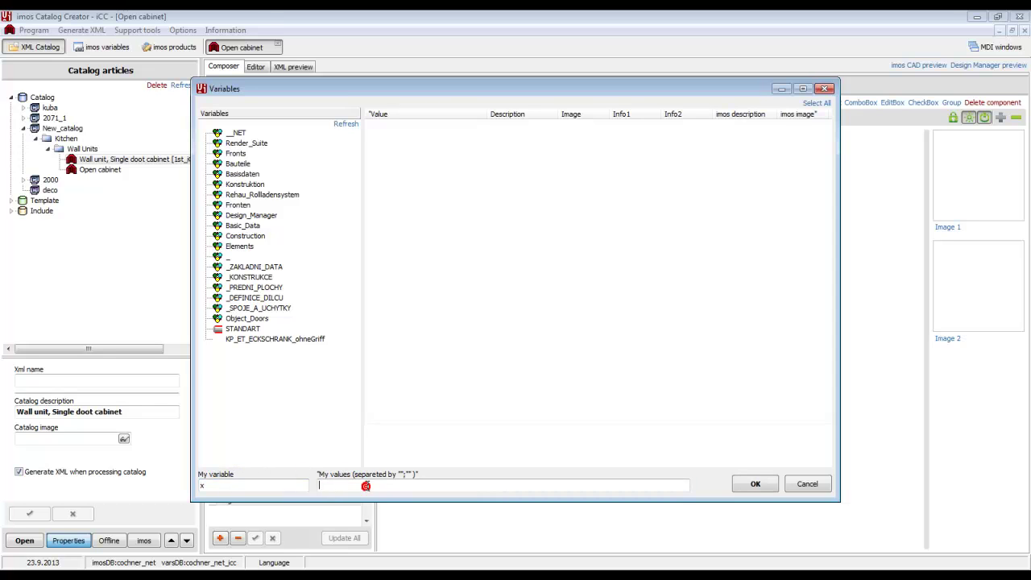
pyautogui.write('400;500;600')
pyautogui.click(749, 483)
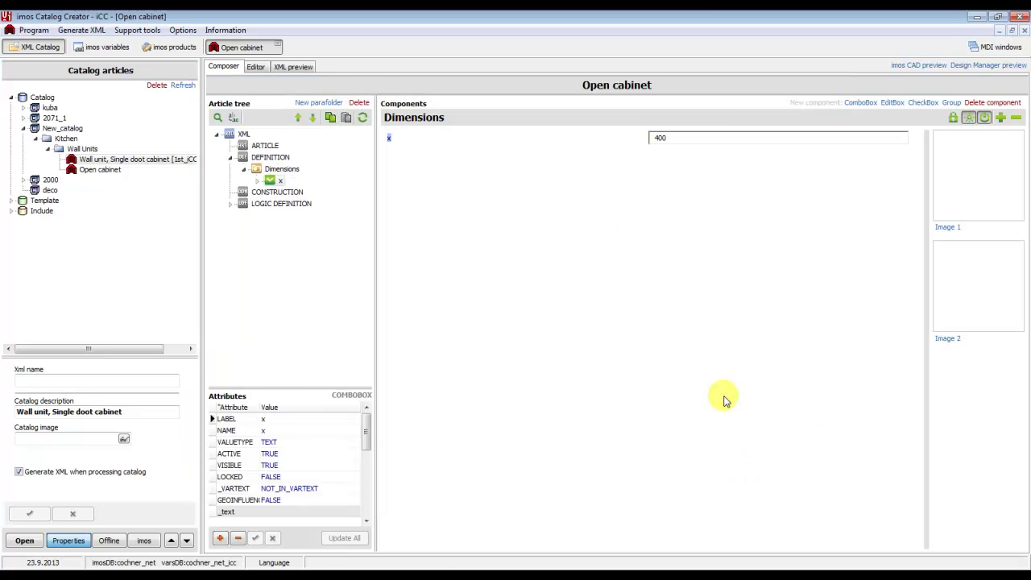
# Change the label of the x combo box to "Width in mm (400-600)"
pyautogui.click(257, 181)
pyautogui.click(275, 420)
pyautogui.click(275, 420)
pyautogui.write('W')
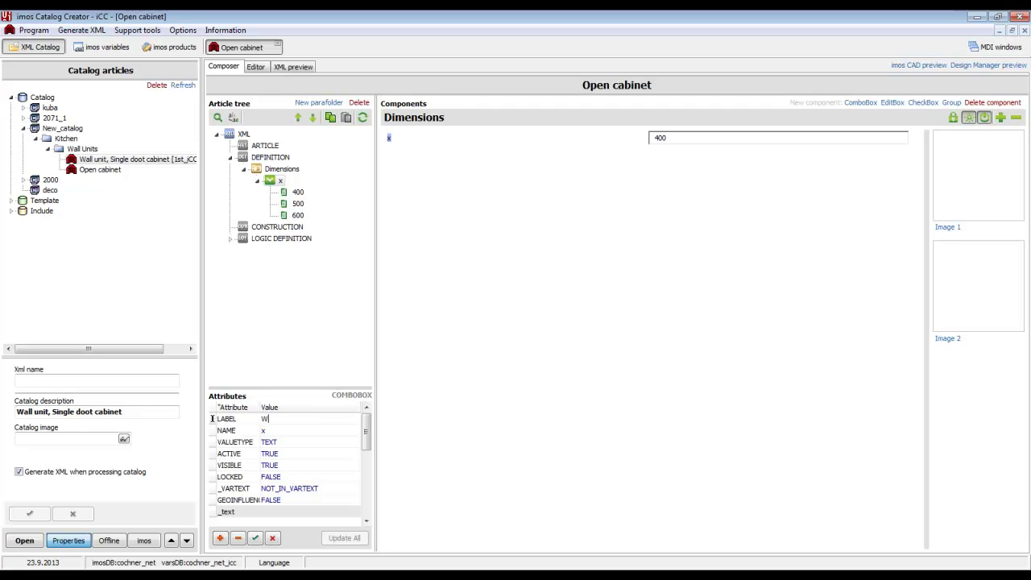
pyautogui.write('idth in mm (400-600')
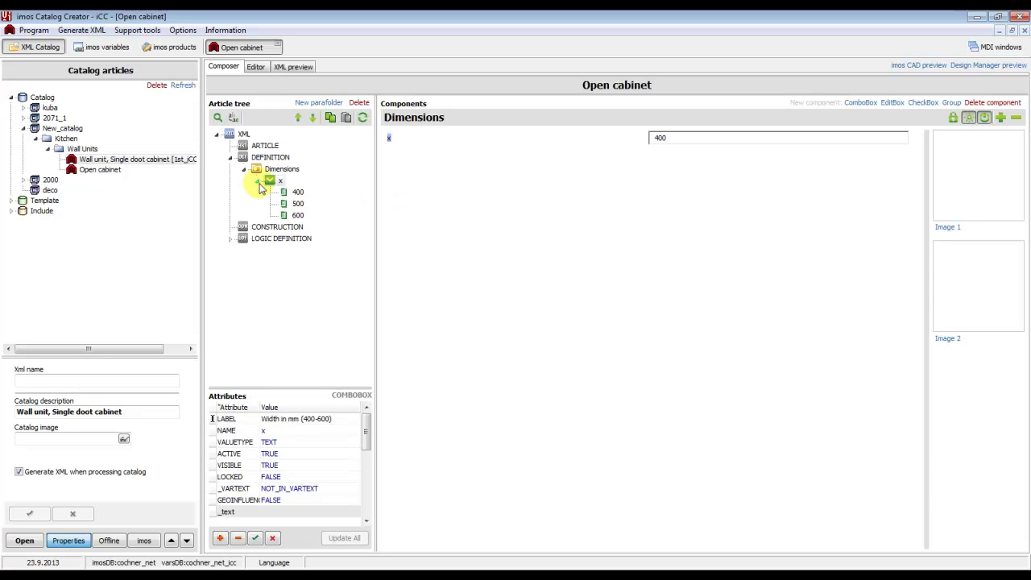
pyautogui.click(307, 419)
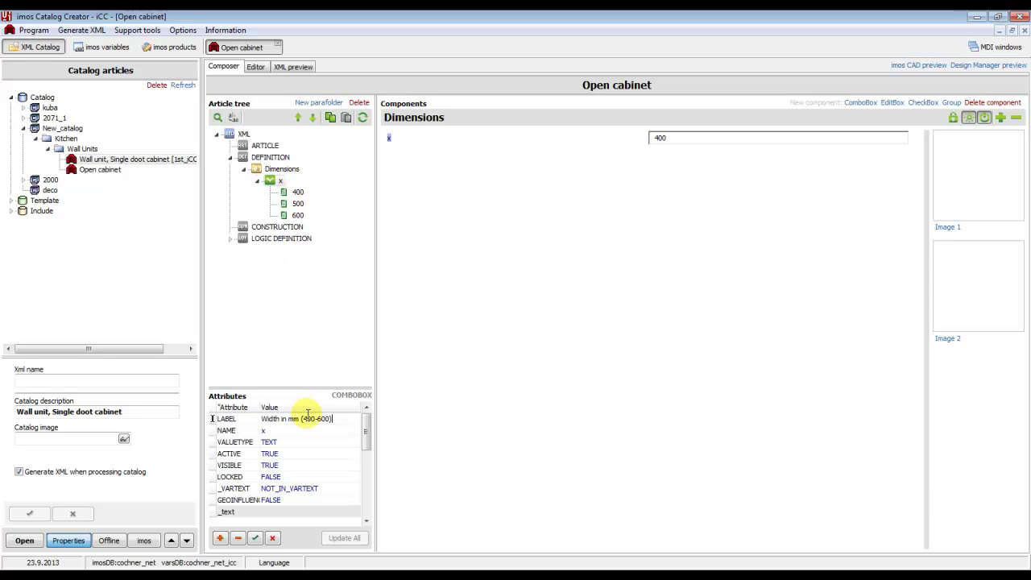
pyautogui.click(256, 537)
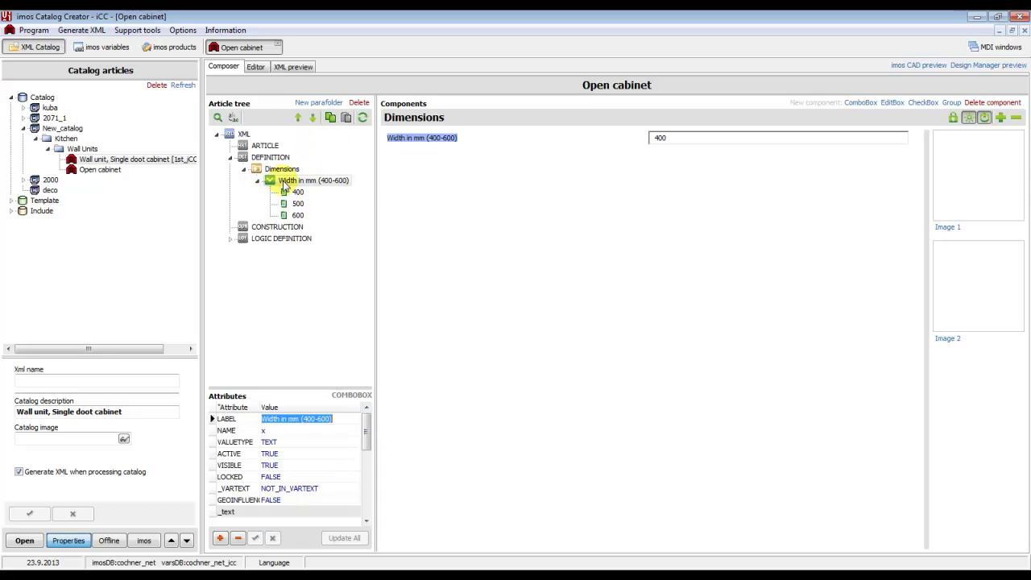
# Add an EditBox component to the Dimensions parafolder with variable y and no predefined values
pyautogui.click(892, 104)
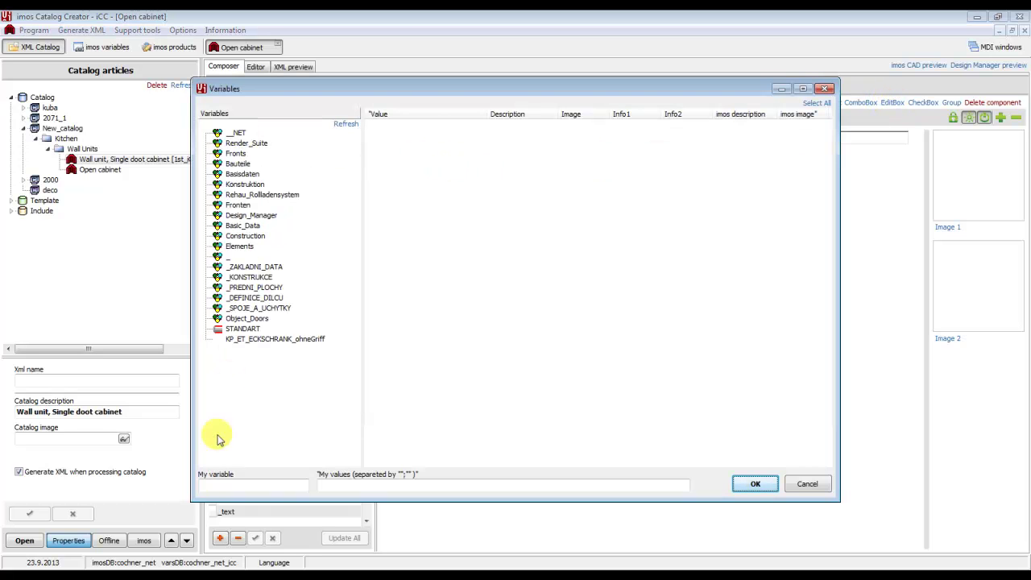
pyautogui.click(220, 485)
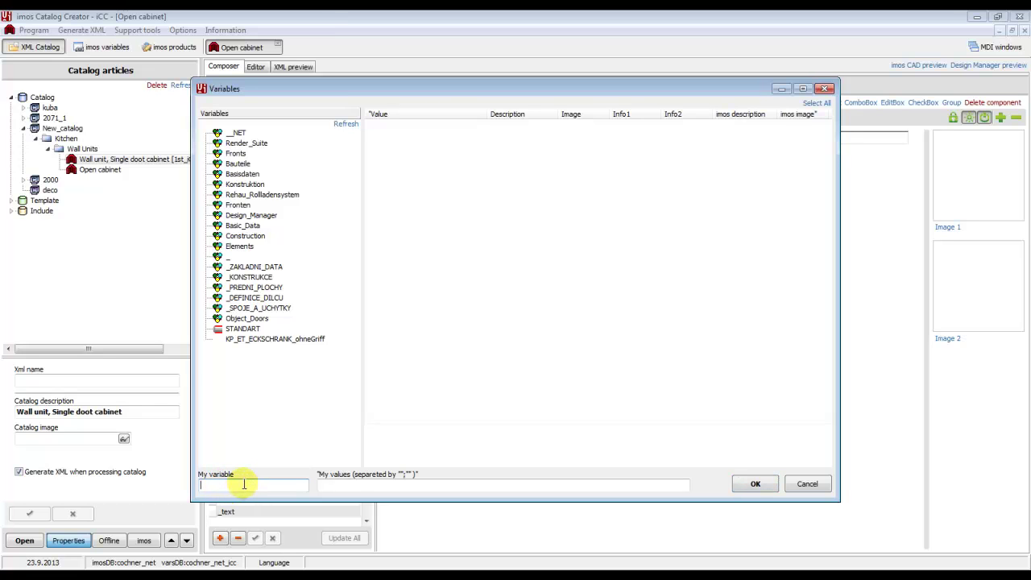
pyautogui.write('y')
pyautogui.click(351, 489)
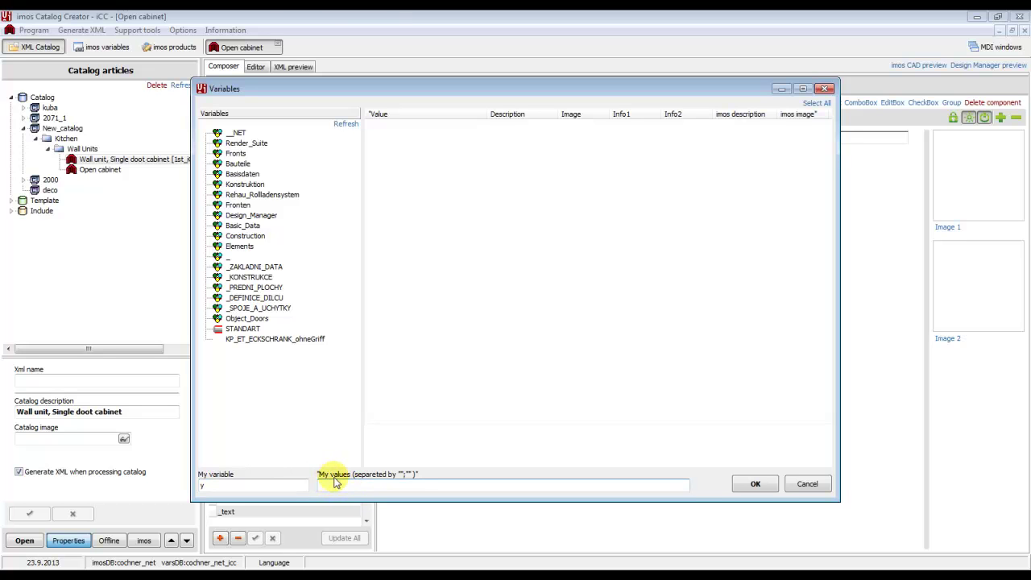
pyautogui.click(755, 484)
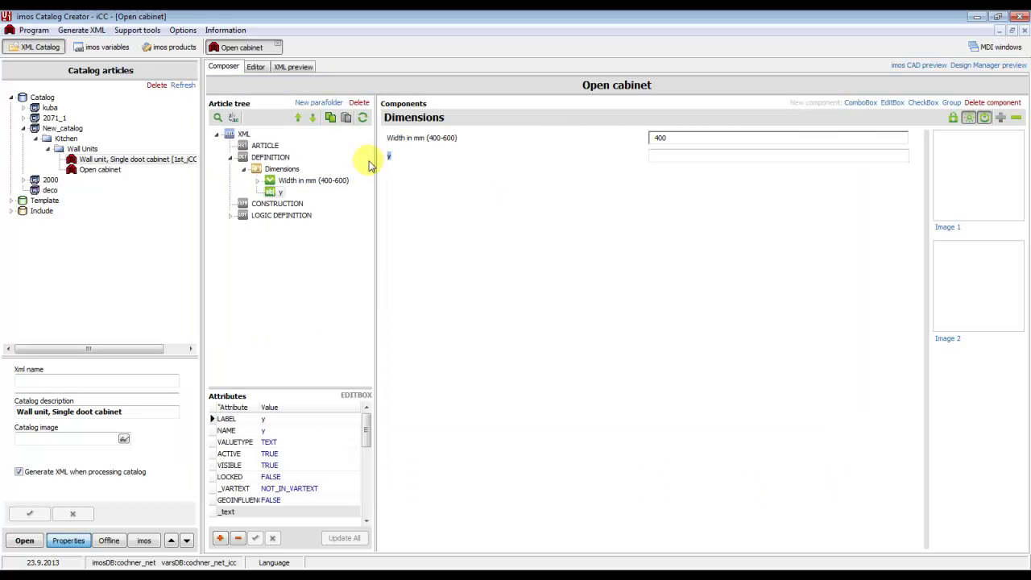
# Change the label of the y edit box to "Depth in mm (500-900)"
pyautogui.click(295, 416)
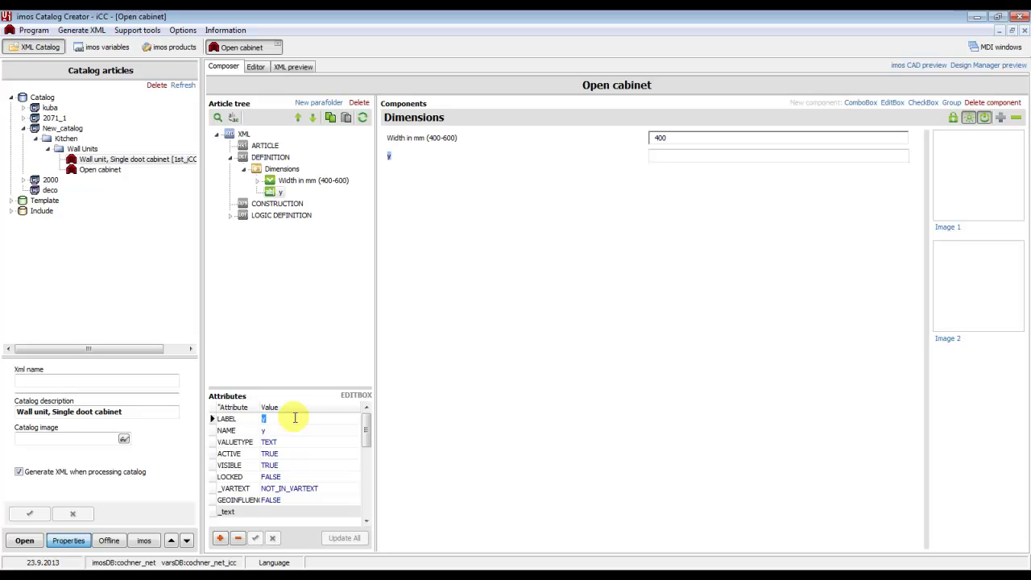
pyautogui.write('Depth in mm (500')
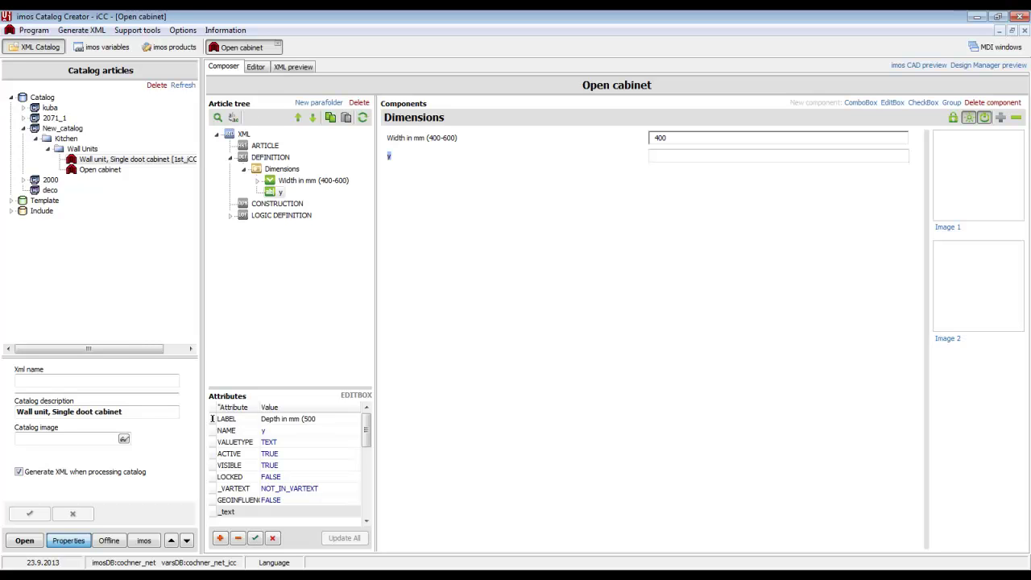
pyautogui.write(')')
pyautogui.click(254, 538)
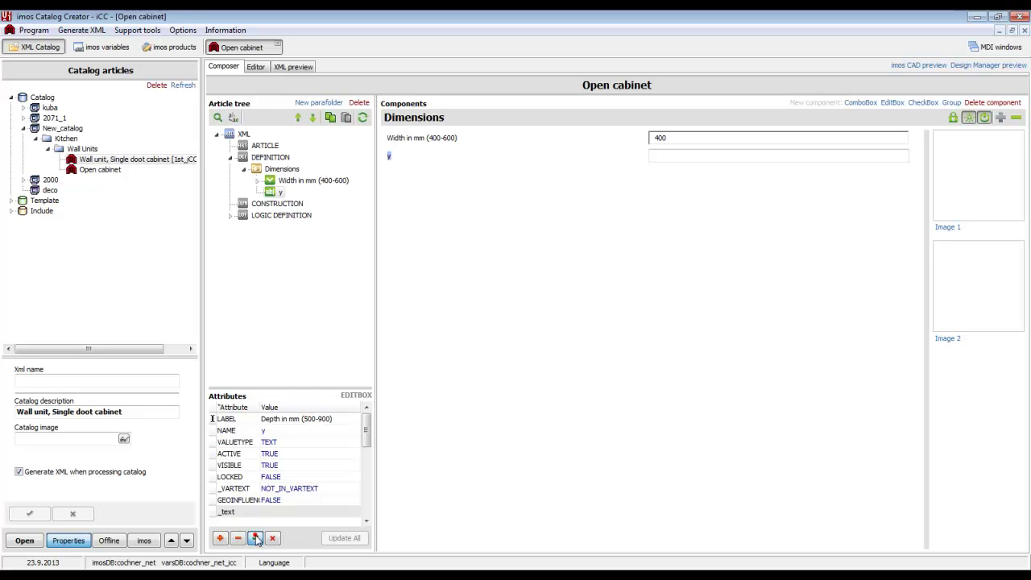
# Set the depth edit box's min attribute to 500 and its max attribute to 900
pyautogui.click(367, 429)
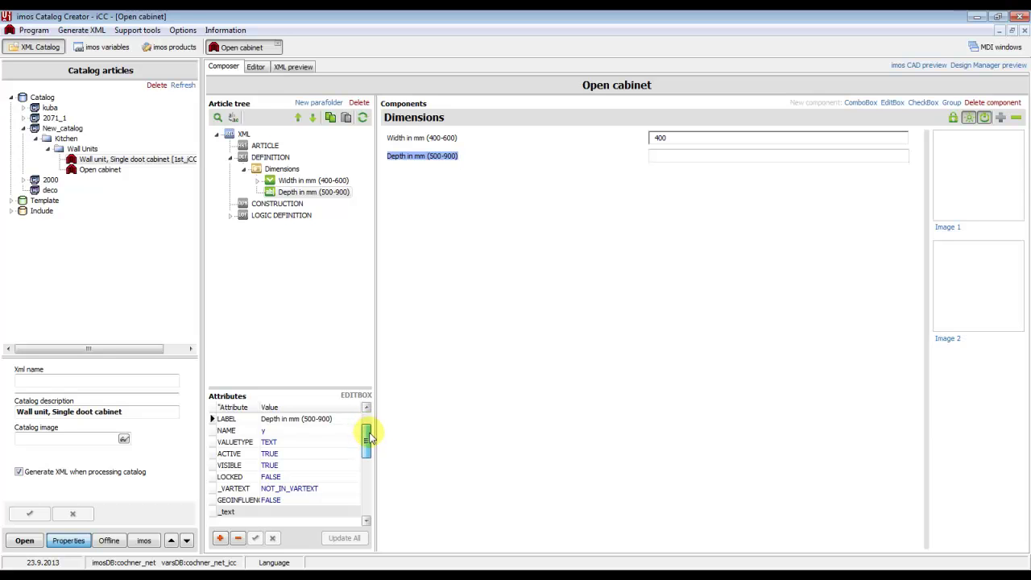
pyautogui.click(366, 521)
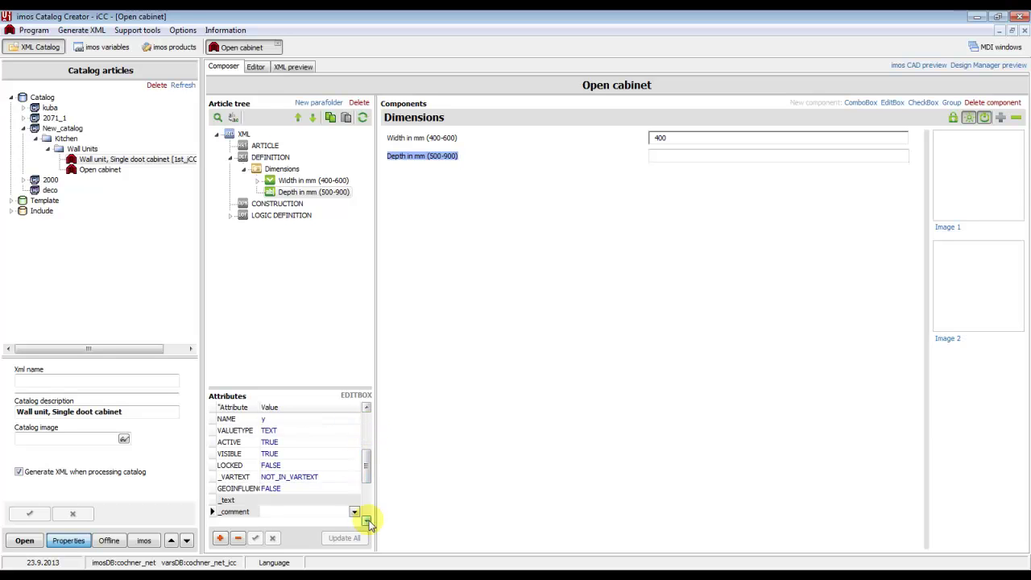
pyautogui.click(366, 520)
pyautogui.click(367, 520)
pyautogui.click(367, 520)
pyautogui.click(366, 520)
pyautogui.click(366, 521)
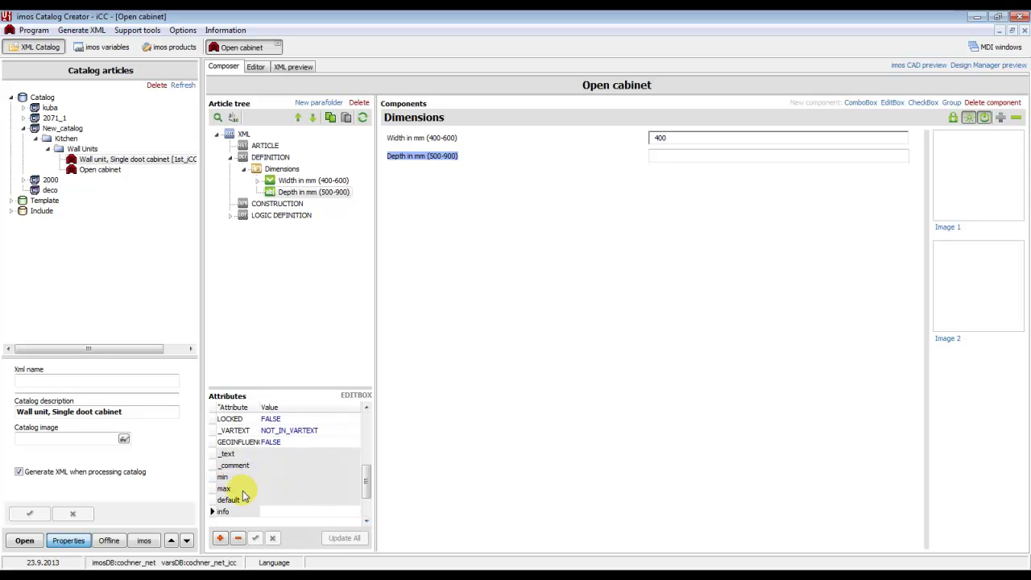
pyautogui.click(281, 477)
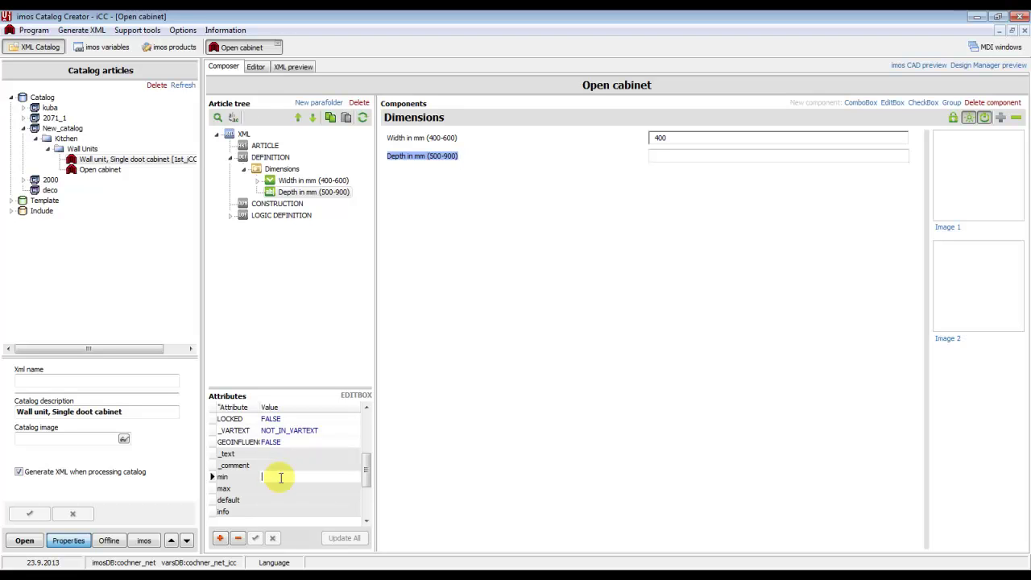
pyautogui.write('5')
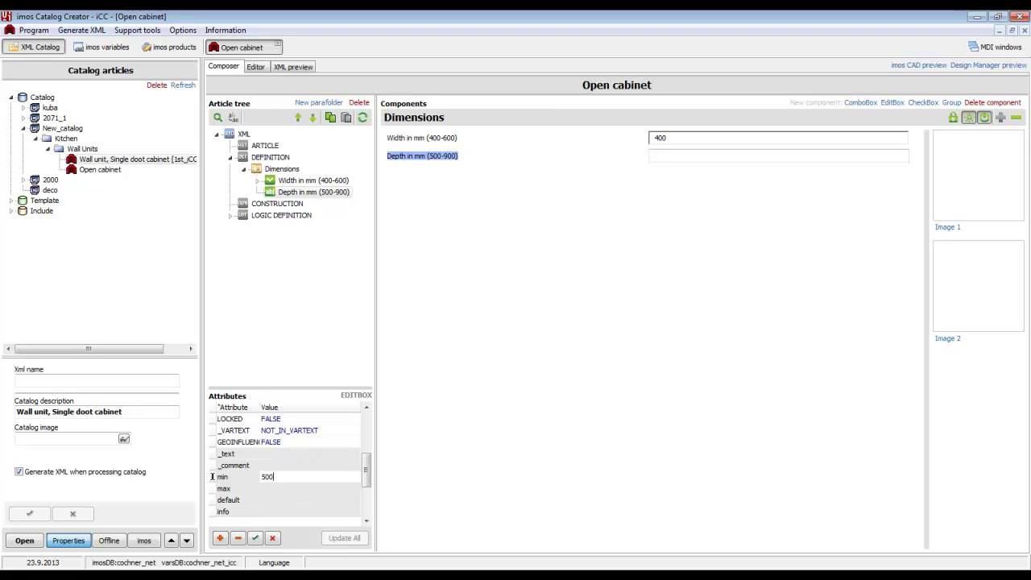
pyautogui.write('00')
pyautogui.click(278, 487)
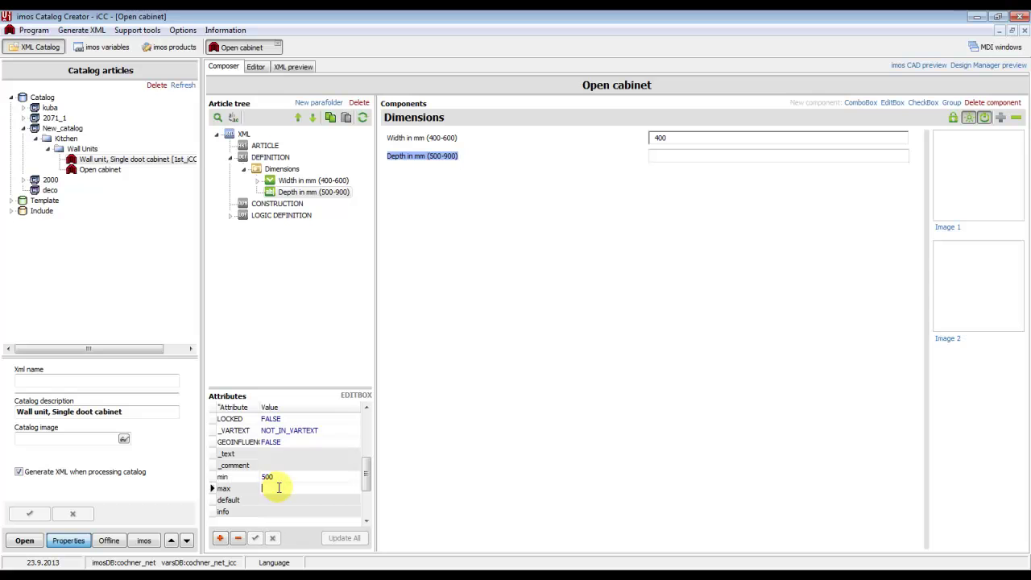
pyautogui.write('900')
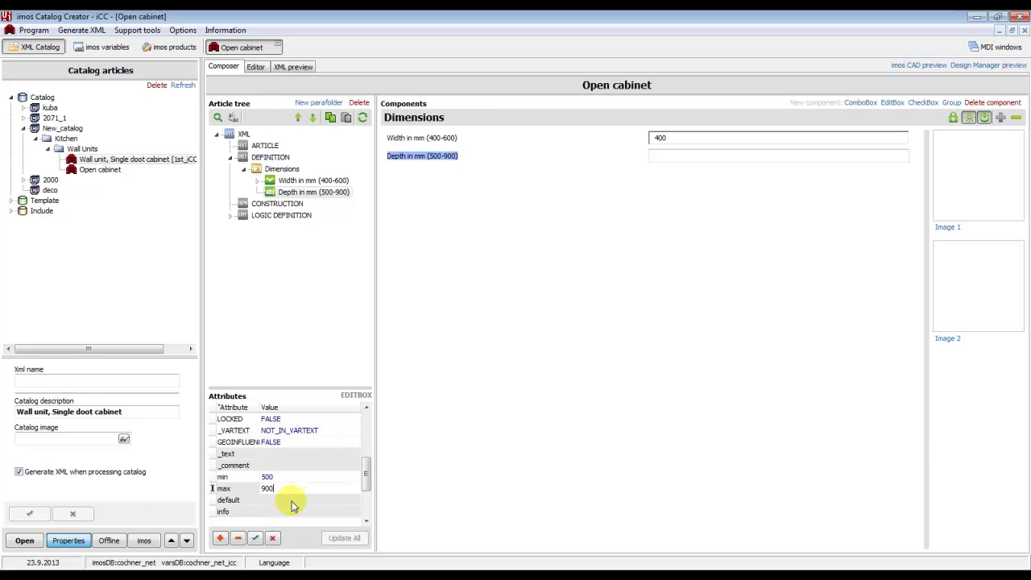
# Set the depth edit box's default attribute to 800 and apply the attribute changes
pyautogui.click(287, 499)
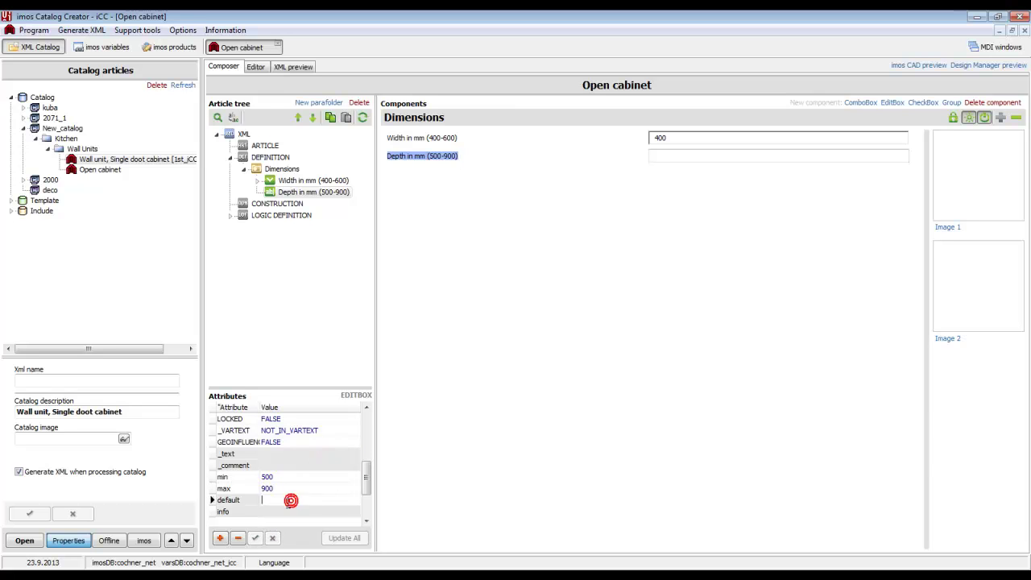
pyautogui.write('800')
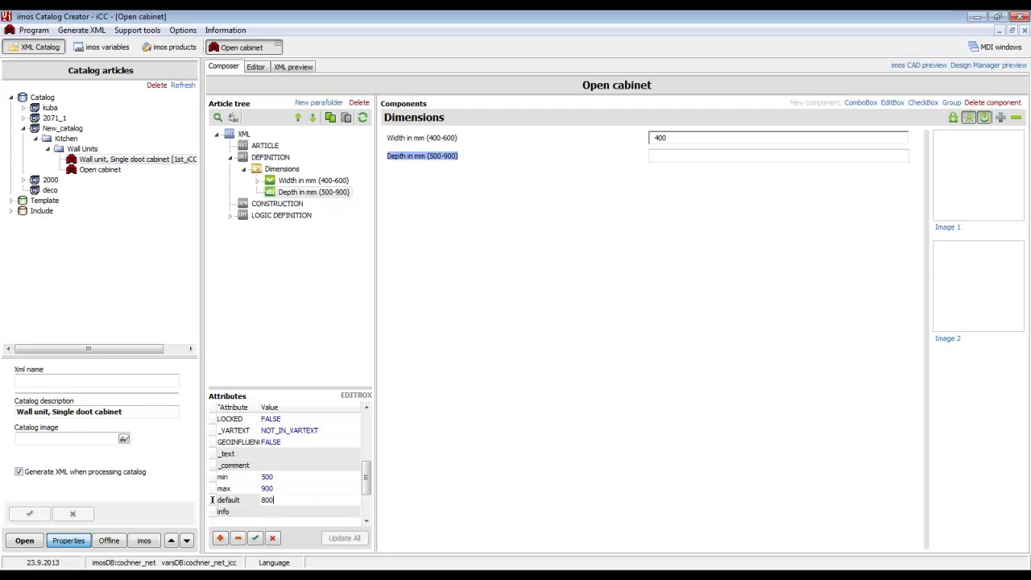
pyautogui.click(255, 540)
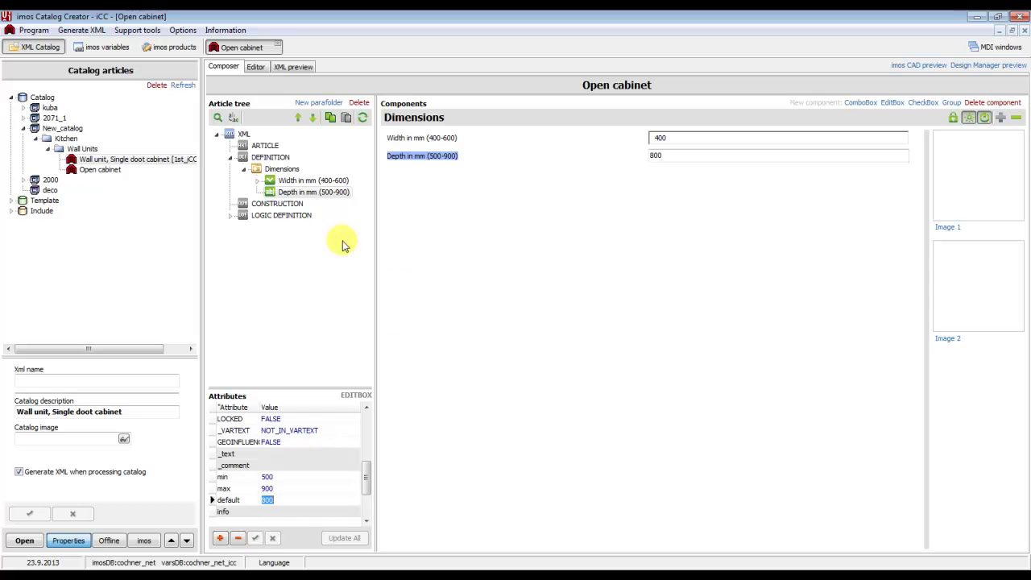
# Add a ComboBox component to the Dimensions parafolder with variable z and the values 700, 800 and 900
pyautogui.click(282, 170)
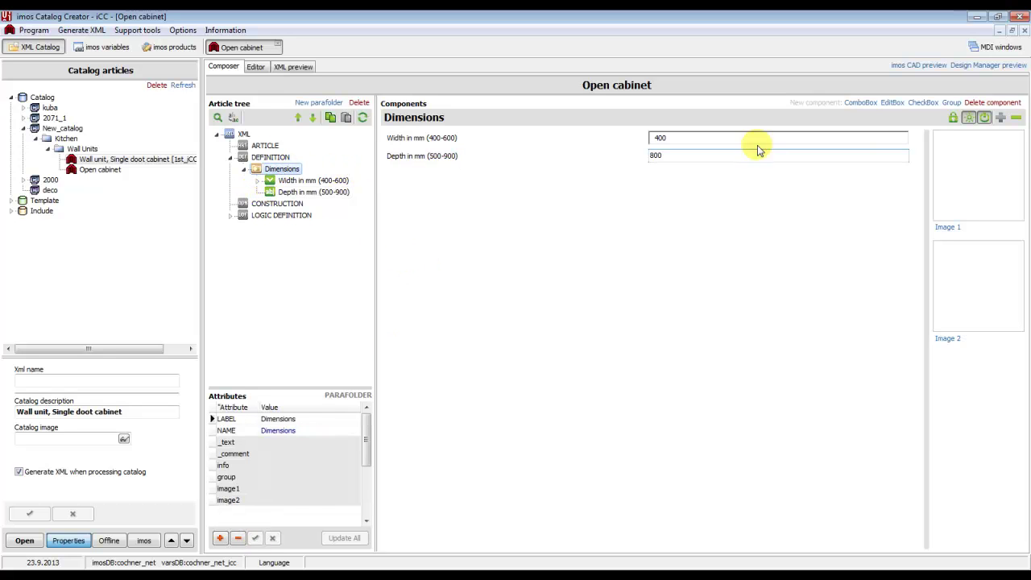
pyautogui.click(862, 108)
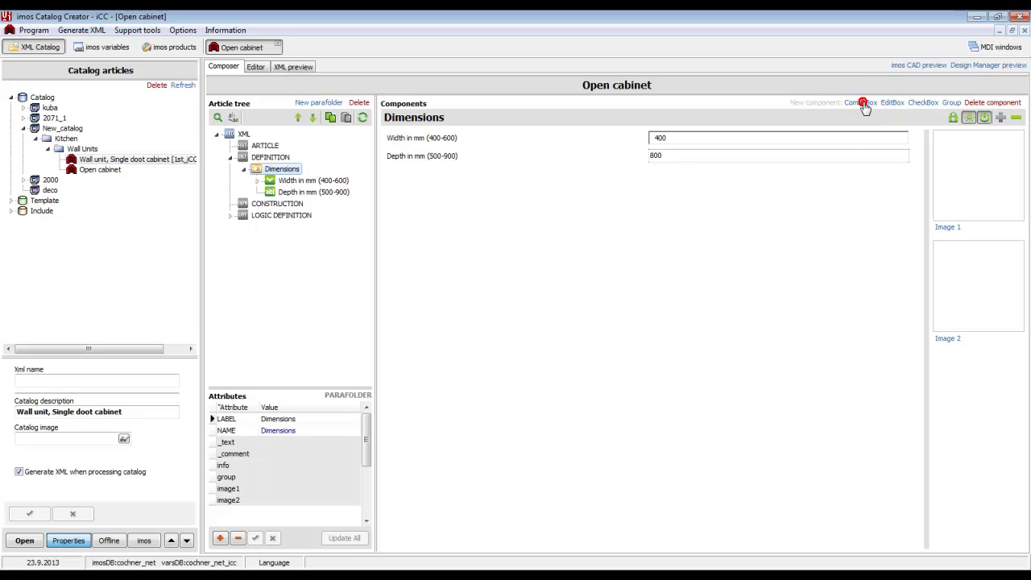
pyautogui.click(232, 482)
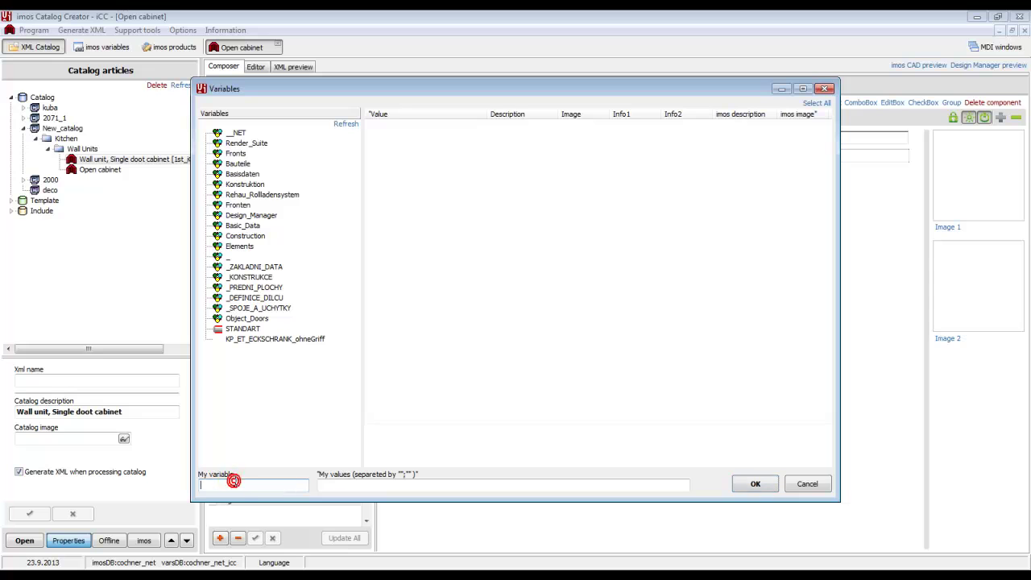
pyautogui.write('z')
pyautogui.click(367, 485)
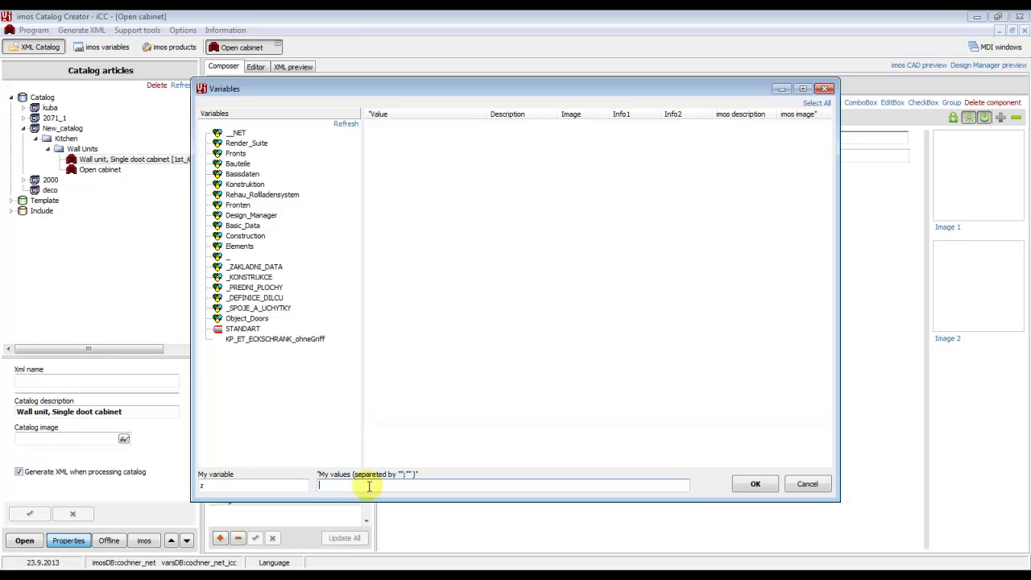
pyautogui.write('700')
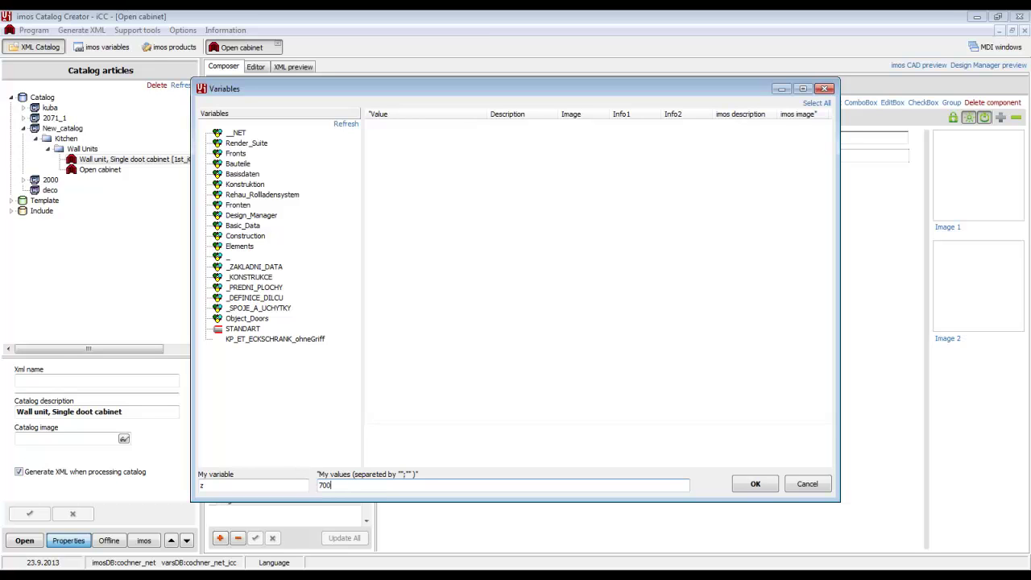
pyautogui.write(';800;900')
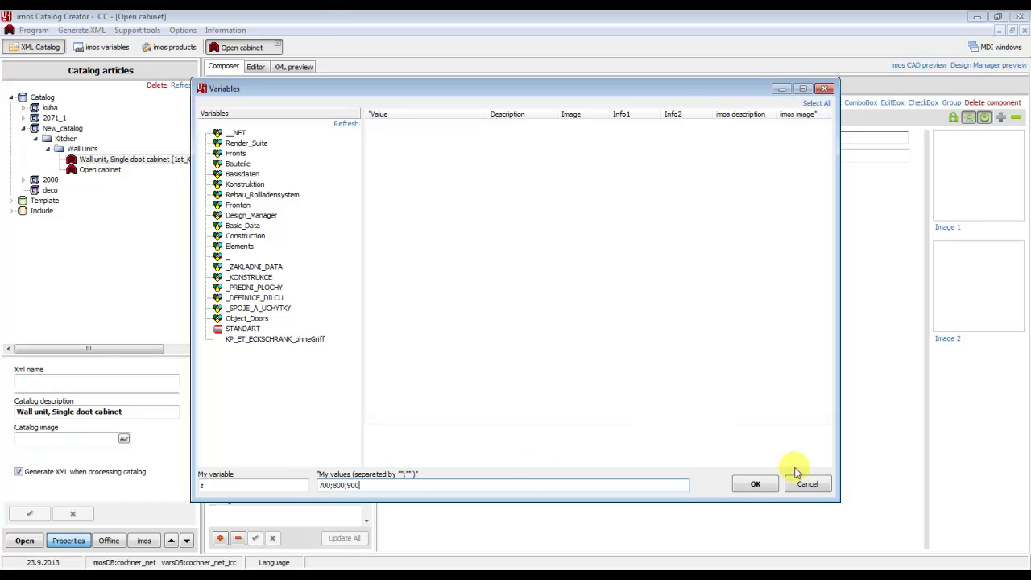
pyautogui.click(767, 484)
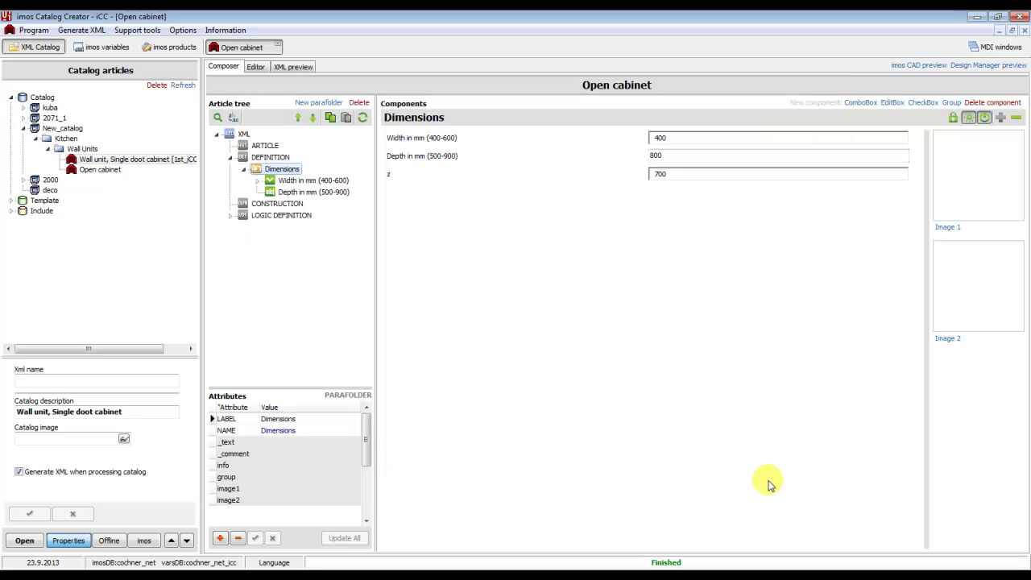
# Change the label of the z combo box to "Height in mm (700-900)"
pyautogui.click(391, 172)
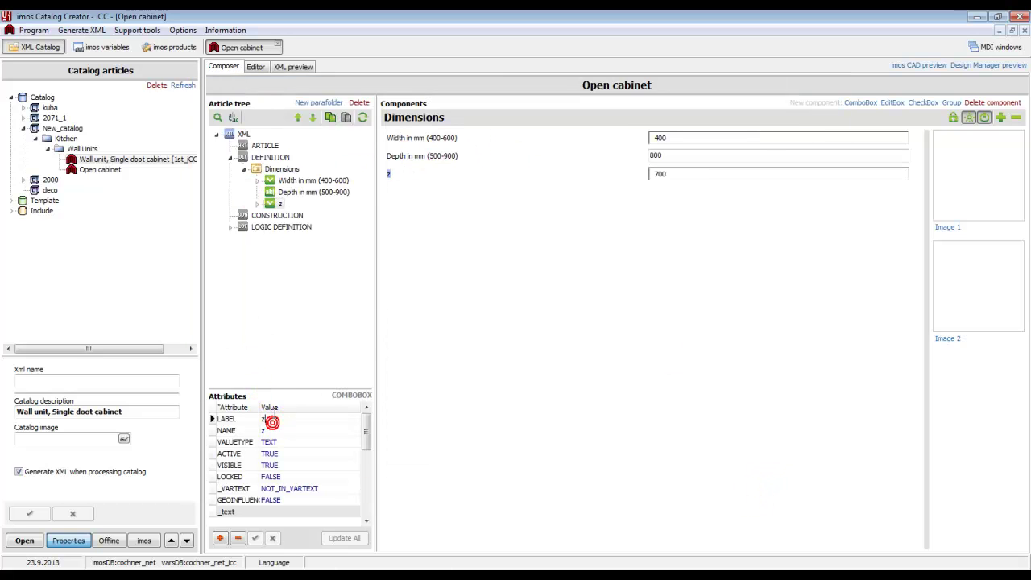
pyautogui.click(273, 415)
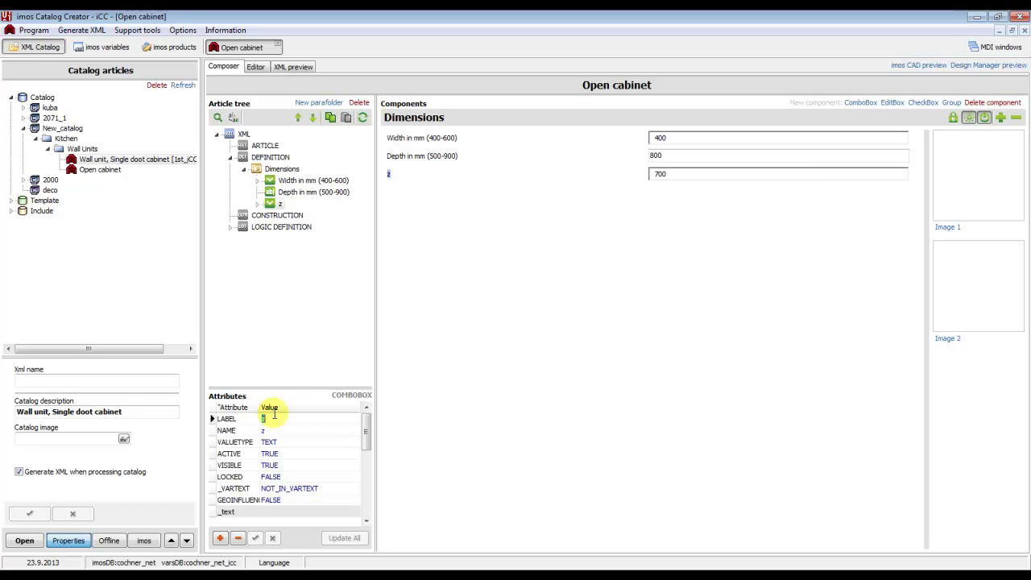
pyautogui.write('High')
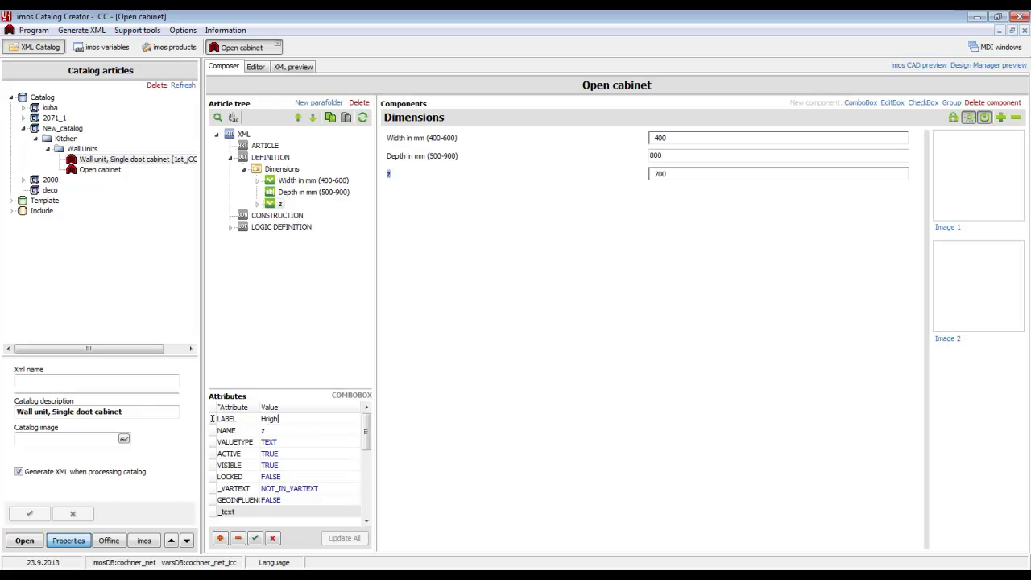
pyautogui.press('BackSpace')
pyautogui.press('BackSpace')
pyautogui.press('BackSpace')
pyautogui.write('ght in mm')
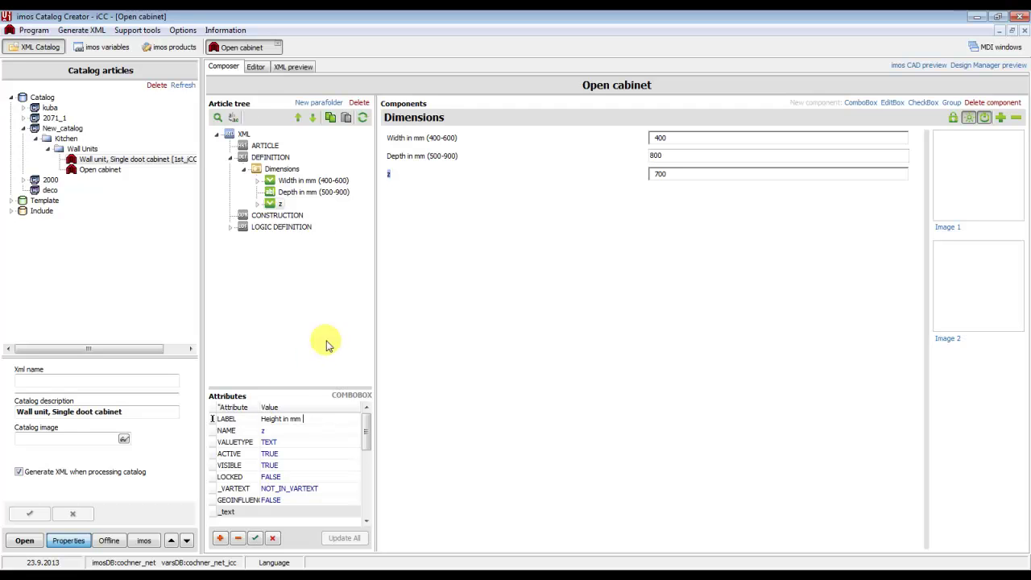
pyautogui.click(258, 204)
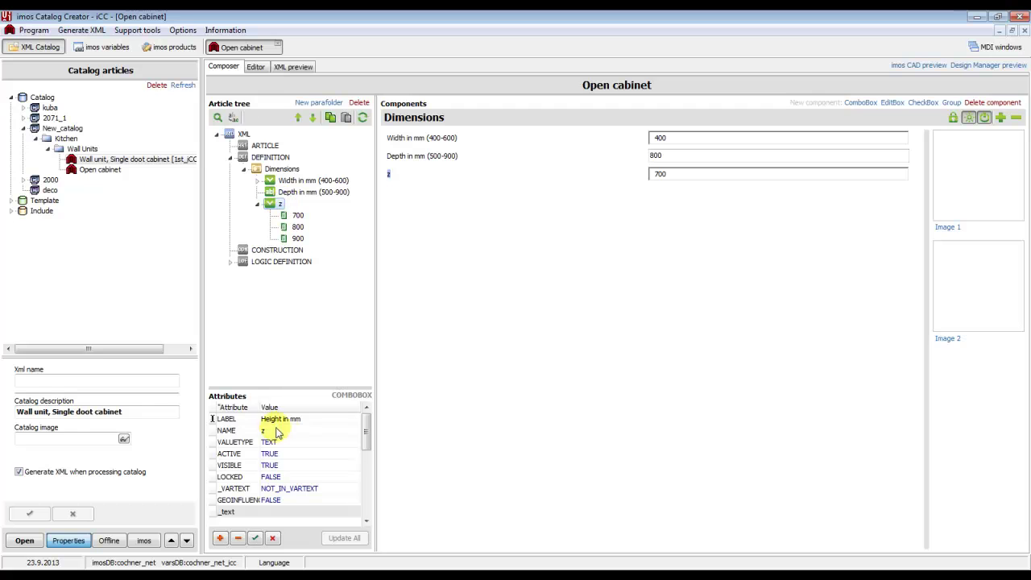
pyautogui.click(309, 420)
pyautogui.write('(700')
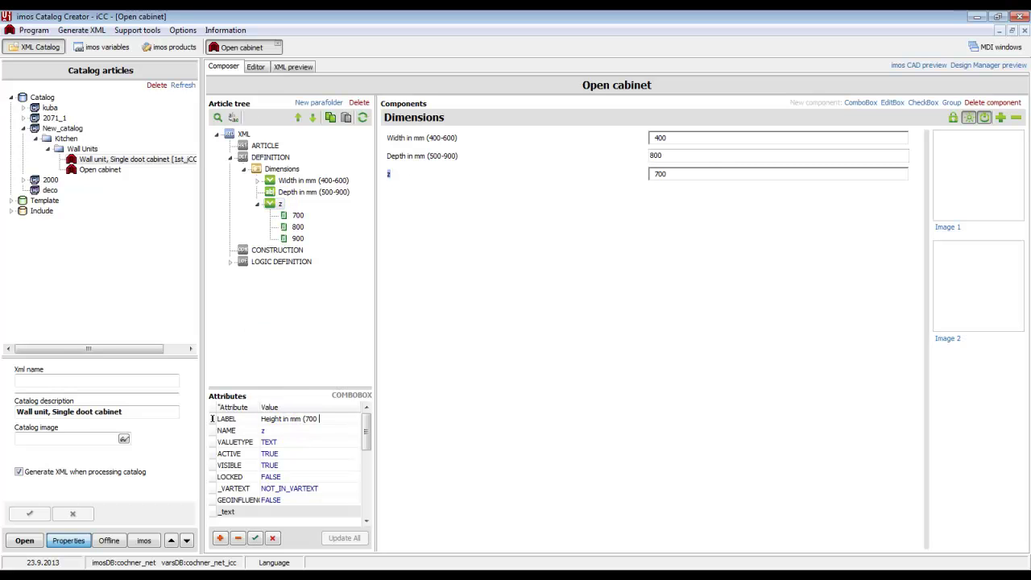
pyautogui.write('-900)')
pyautogui.click(255, 539)
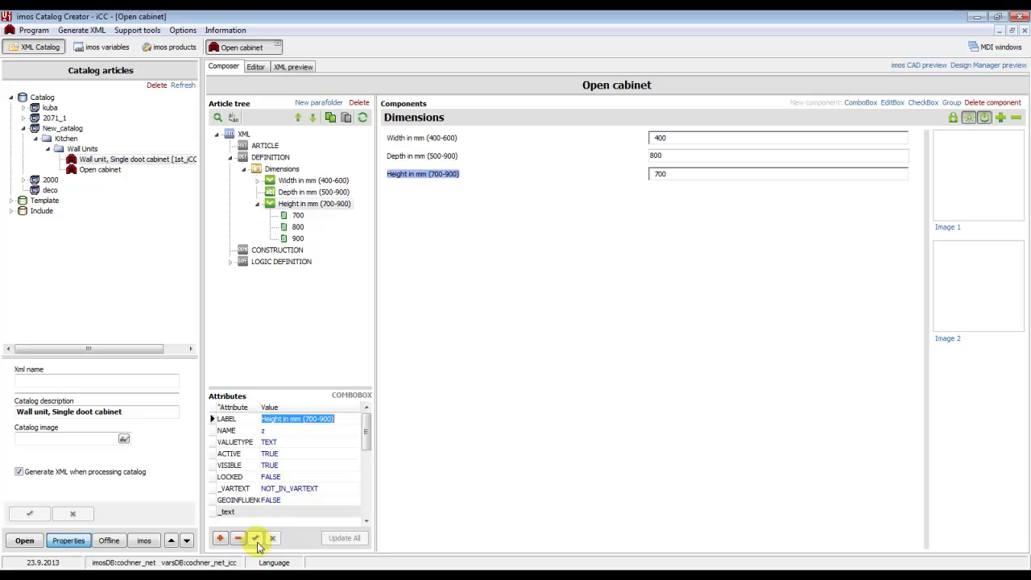
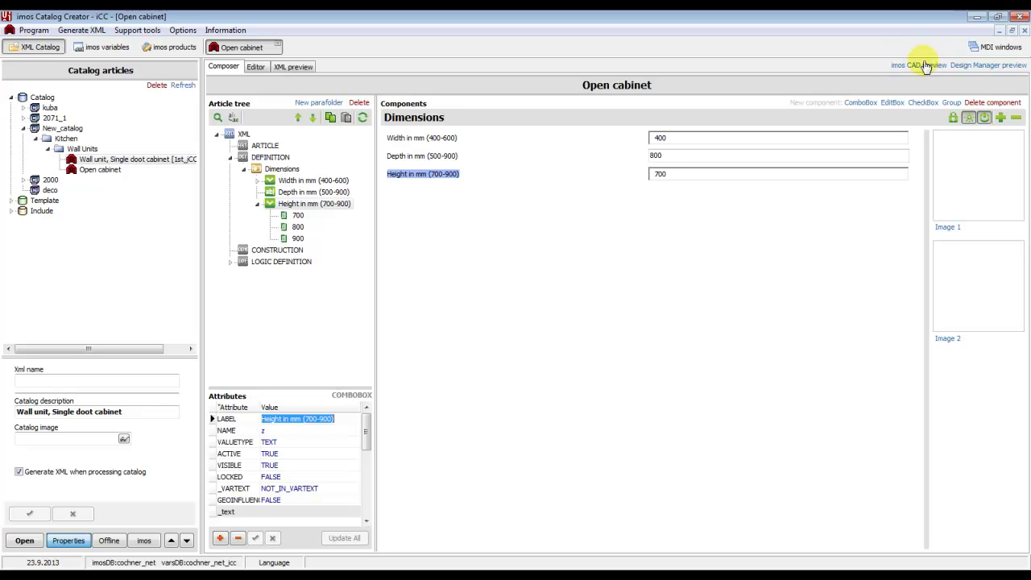
# Generate the imos CAD preview of the Open cabinet article, switch to imos CAD and close its variables window without accepting
pyautogui.click(916, 64)
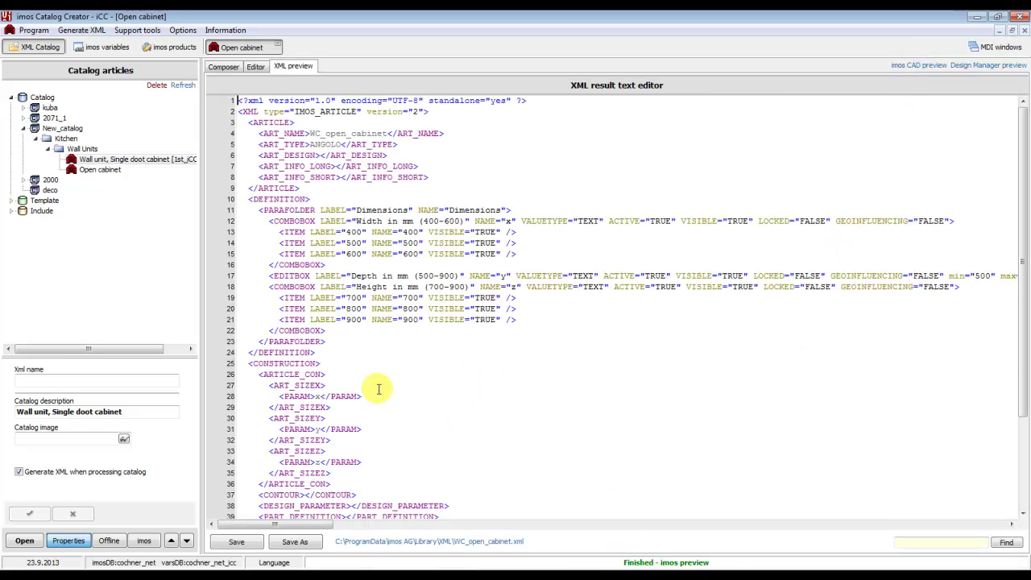
pyautogui.click(234, 551)
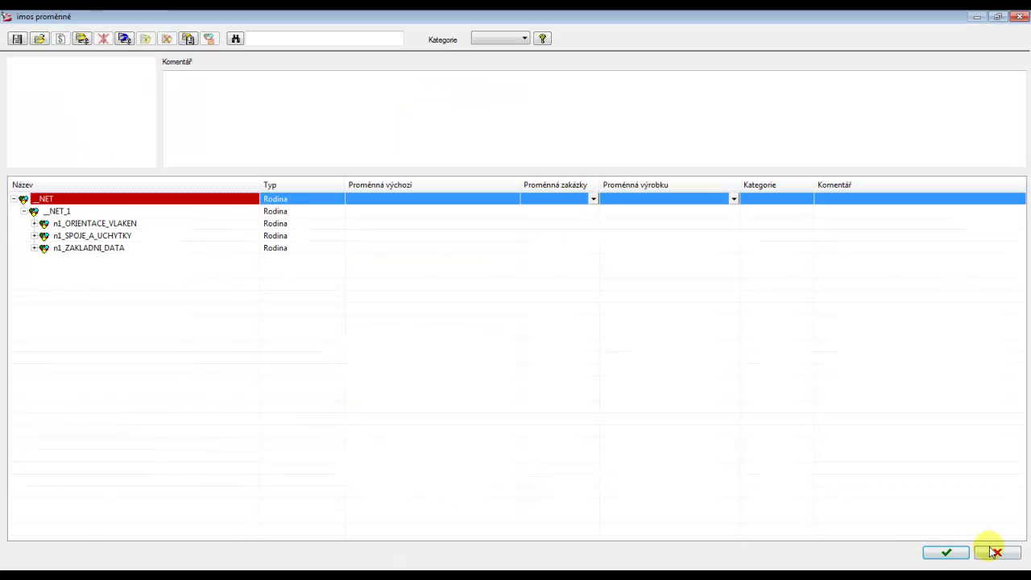
pyautogui.click(992, 551)
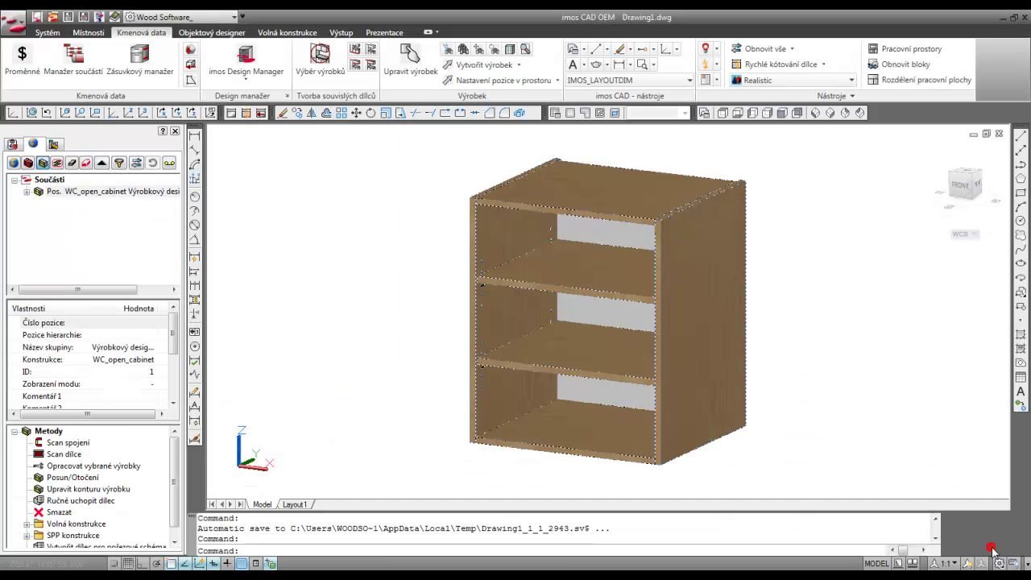
# Start a new drawing and open the WC_open_cabinet article from the Design Manager's Test category
pyautogui.click(37, 17)
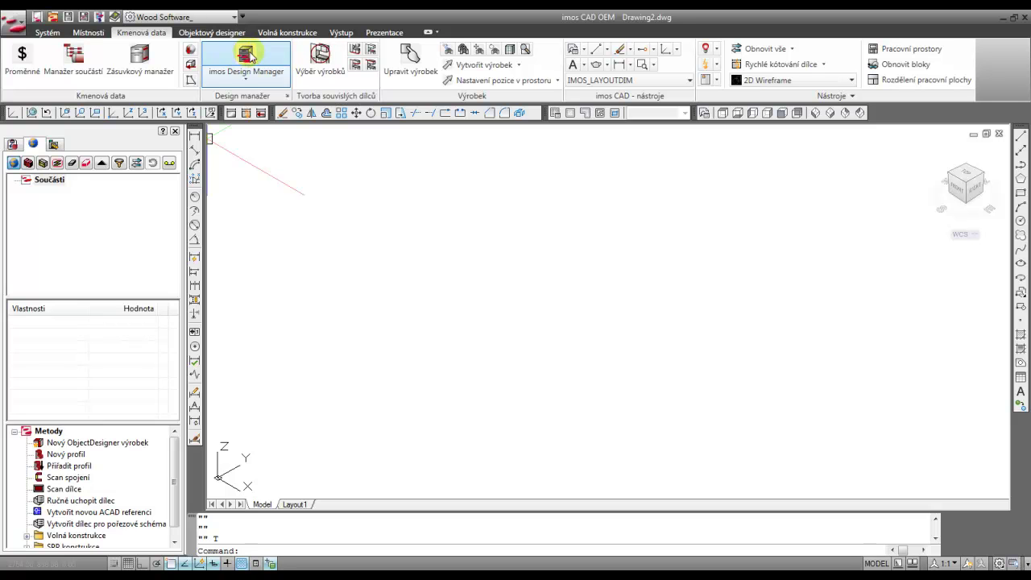
pyautogui.click(248, 56)
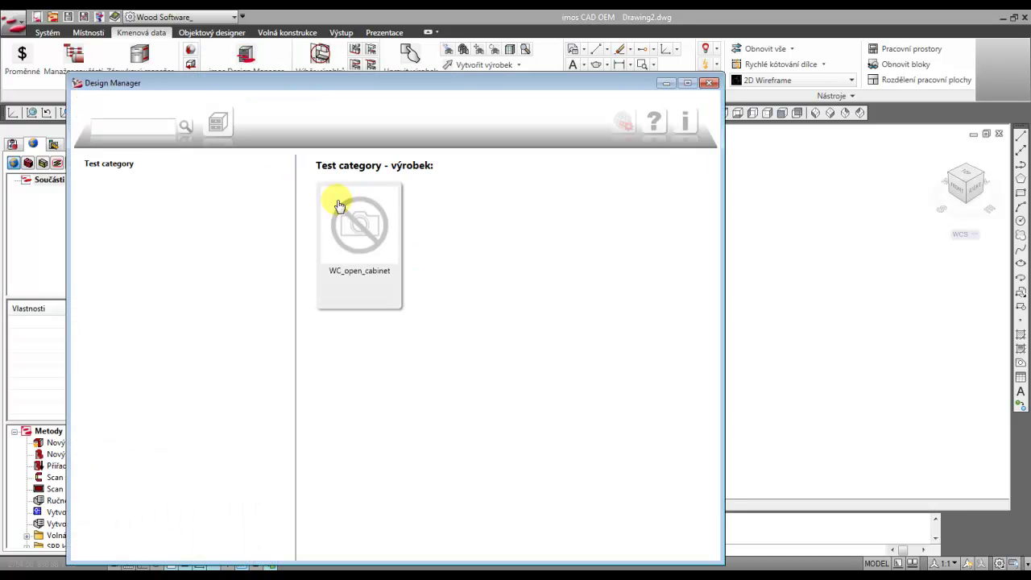
pyautogui.click(363, 227)
pyautogui.doubleClick(363, 227)
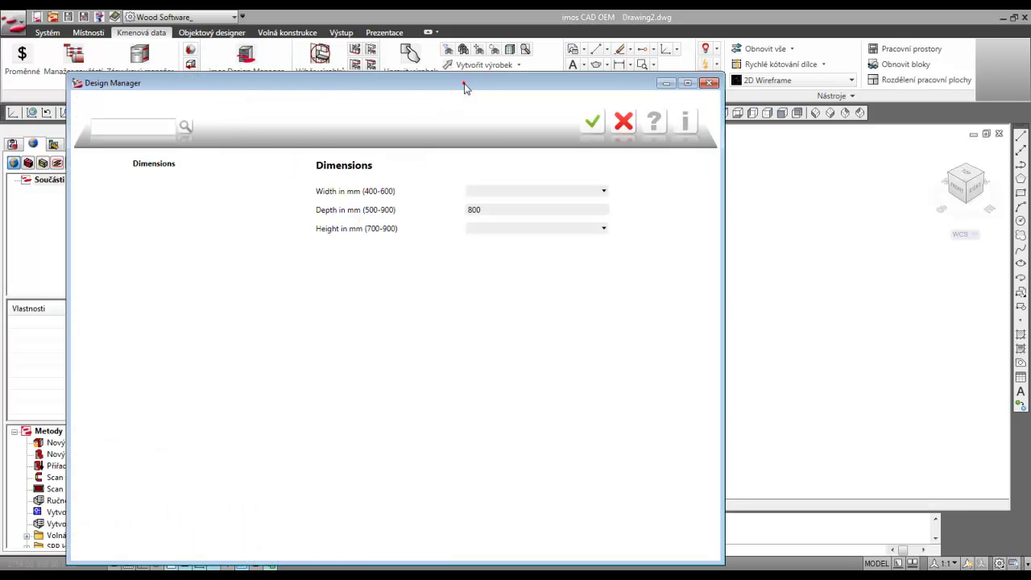
# Insert WC_open_cabinet into the drawing with a width of 400 mm and a height chosen from its list of predefined values
pyautogui.doubleClick(463, 83)
pyautogui.click(915, 125)
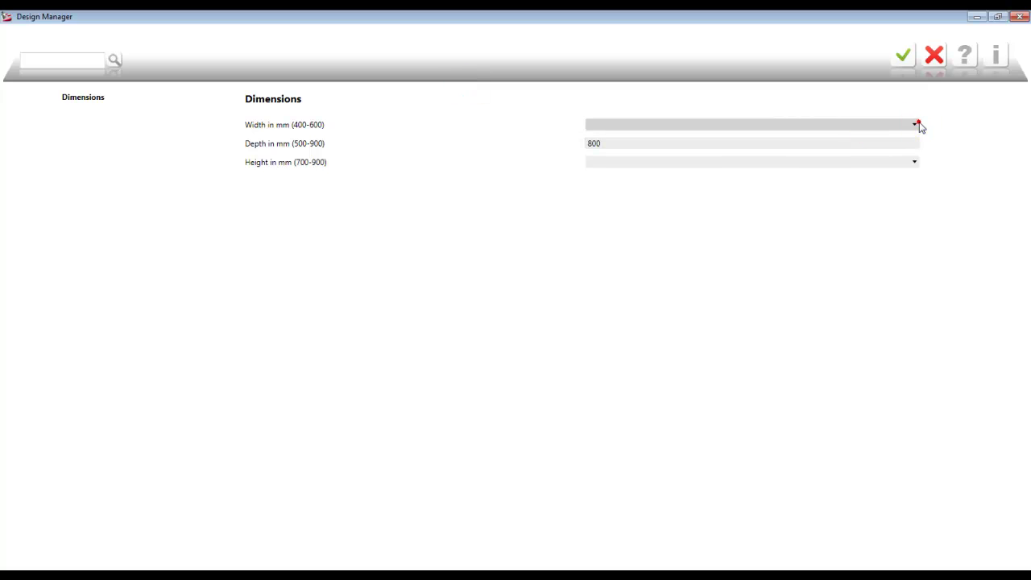
pyautogui.click(698, 137)
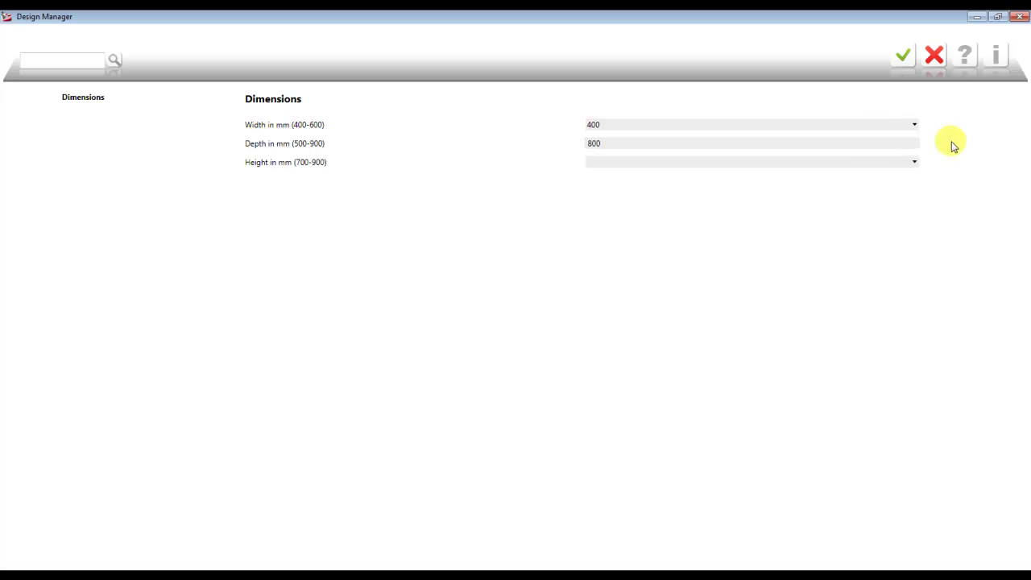
pyautogui.click(918, 162)
pyautogui.click(620, 197)
pyautogui.click(903, 55)
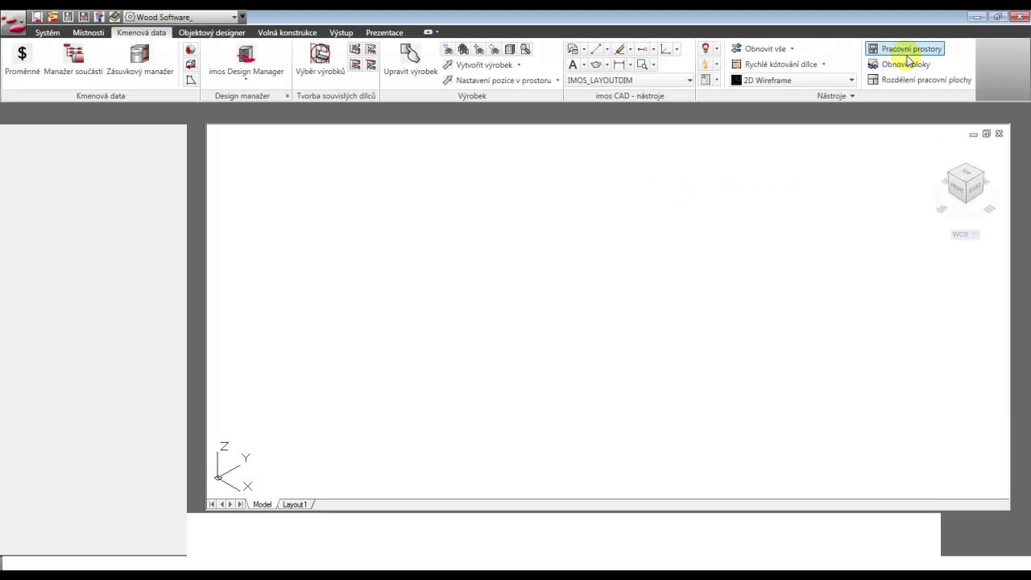
pyautogui.click(527, 293)
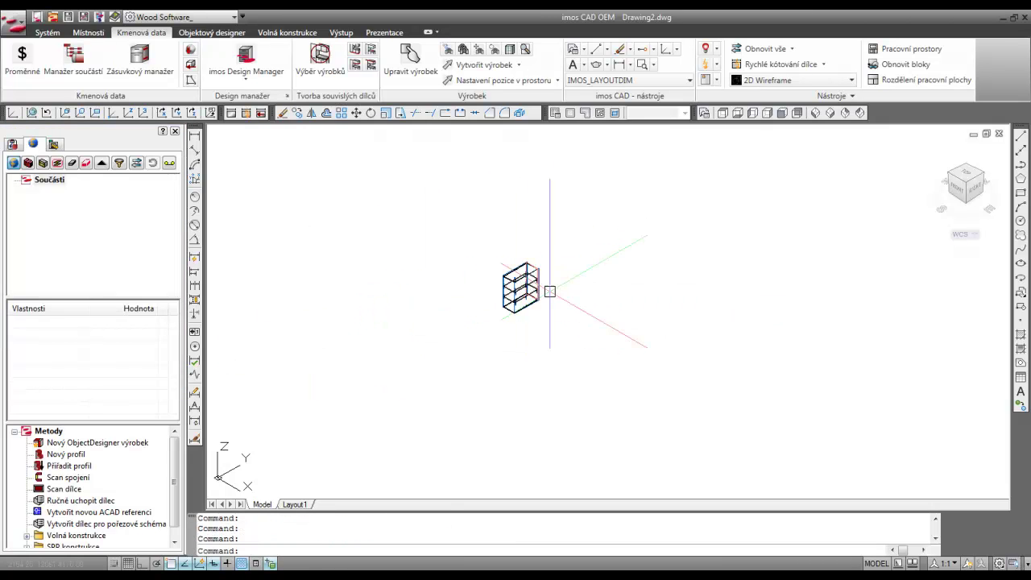
# Edit the inserted WC_open_cabinet article, setting its width to 600 mm and its depth to 500 mm
pyautogui.middleClick(548, 290)
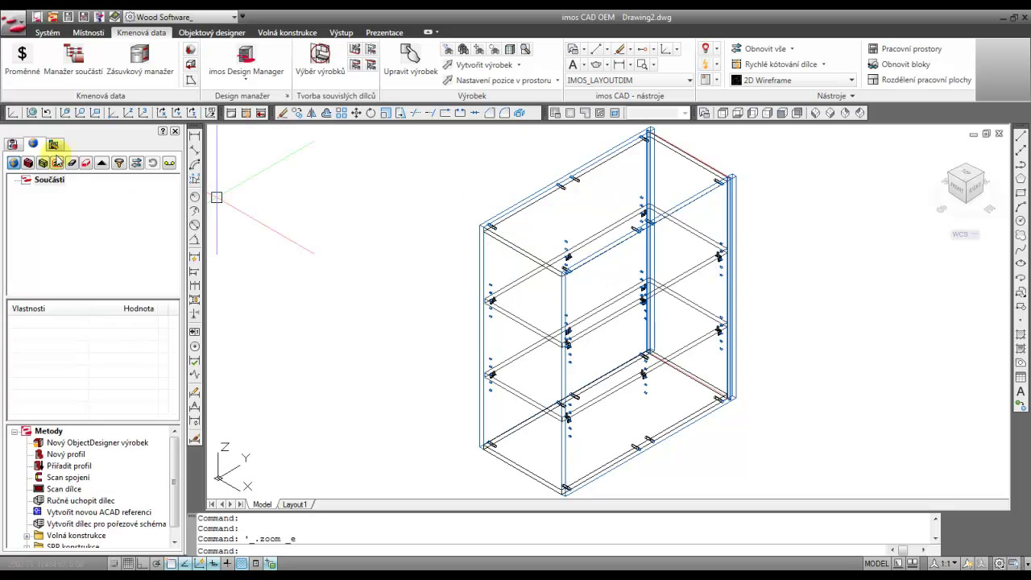
pyautogui.click(11, 161)
pyautogui.click(56, 192)
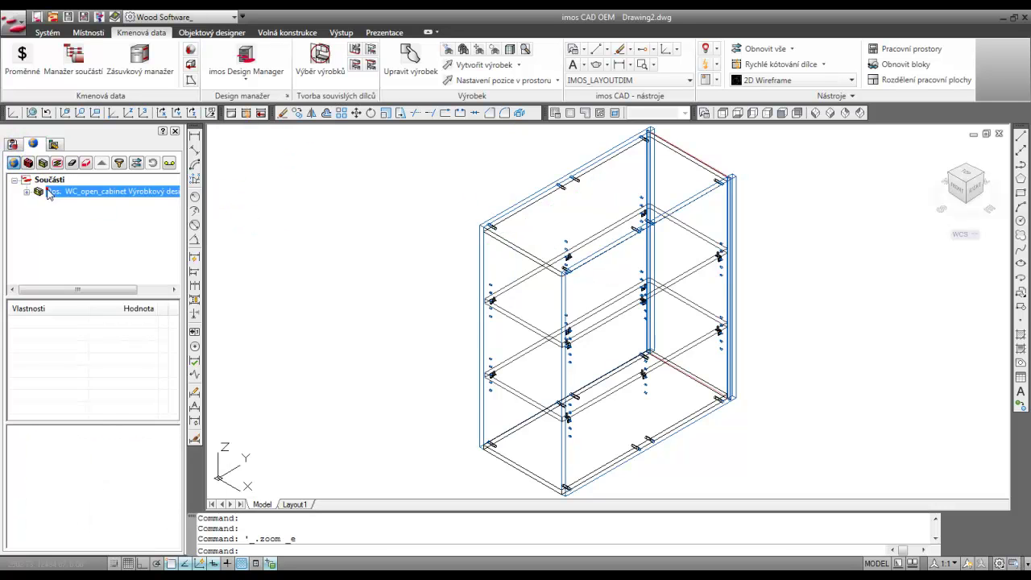
pyautogui.doubleClick(86, 466)
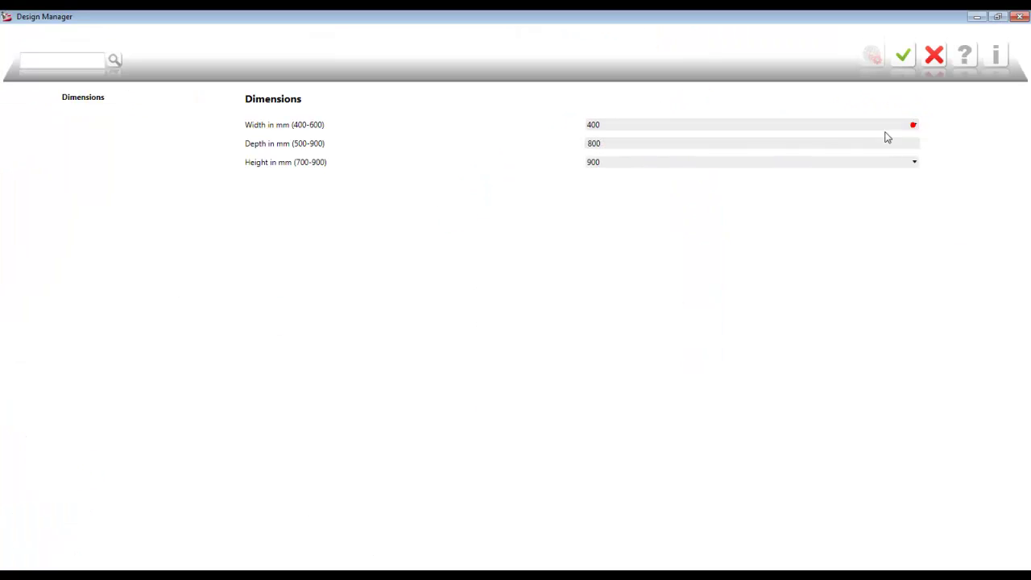
pyautogui.click(612, 144)
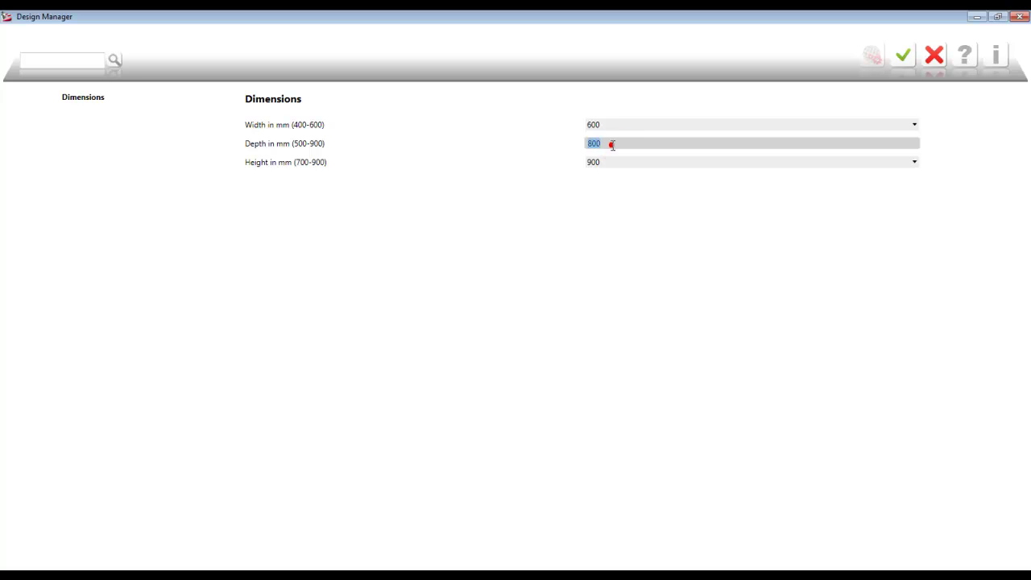
pyautogui.write('50')
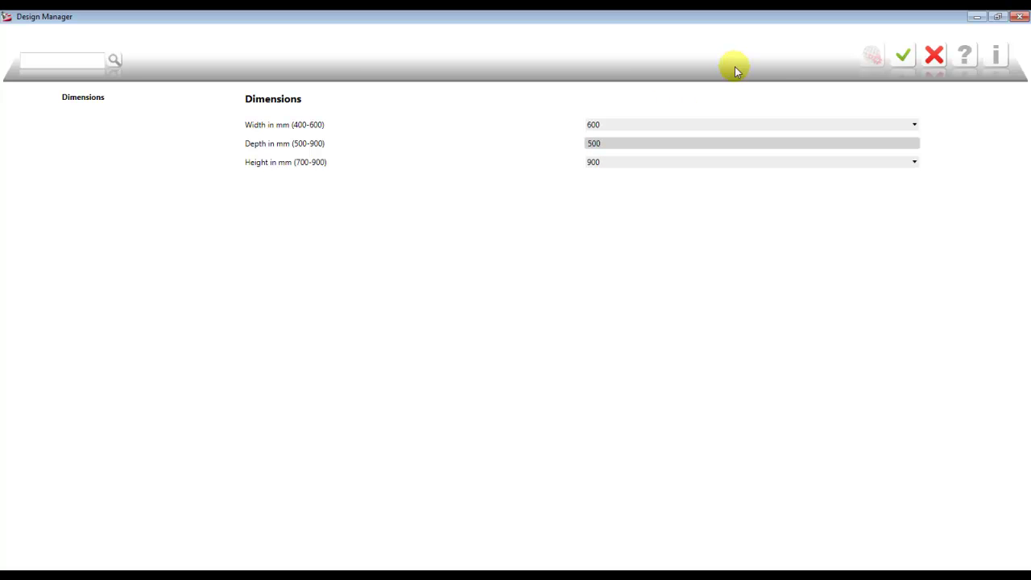
pyautogui.click(903, 55)
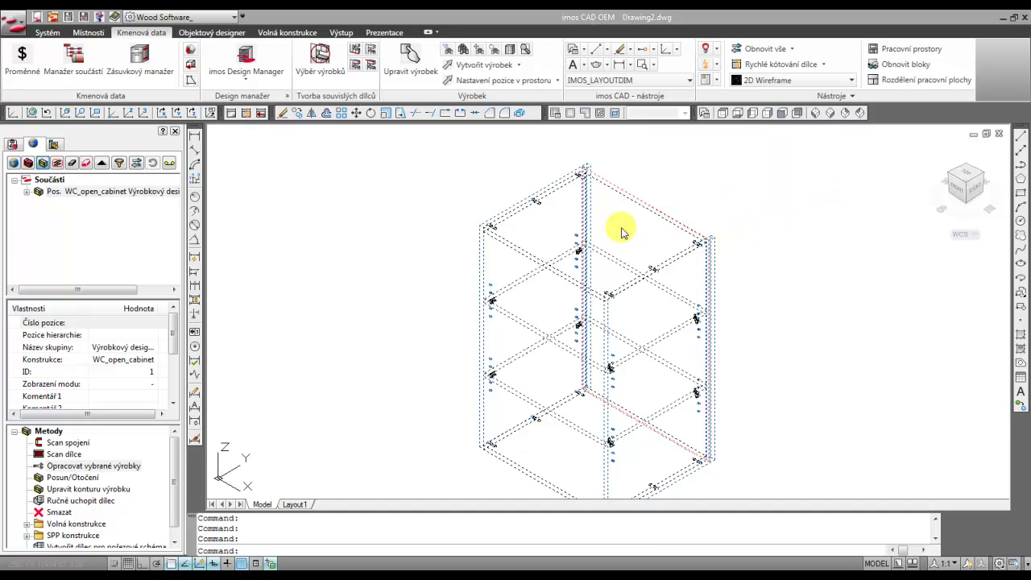
# Switch to imos Catalog Creator, return to the Open cabinet article's composer and collapse the width and height value lists
pyautogui.click(284, 570)
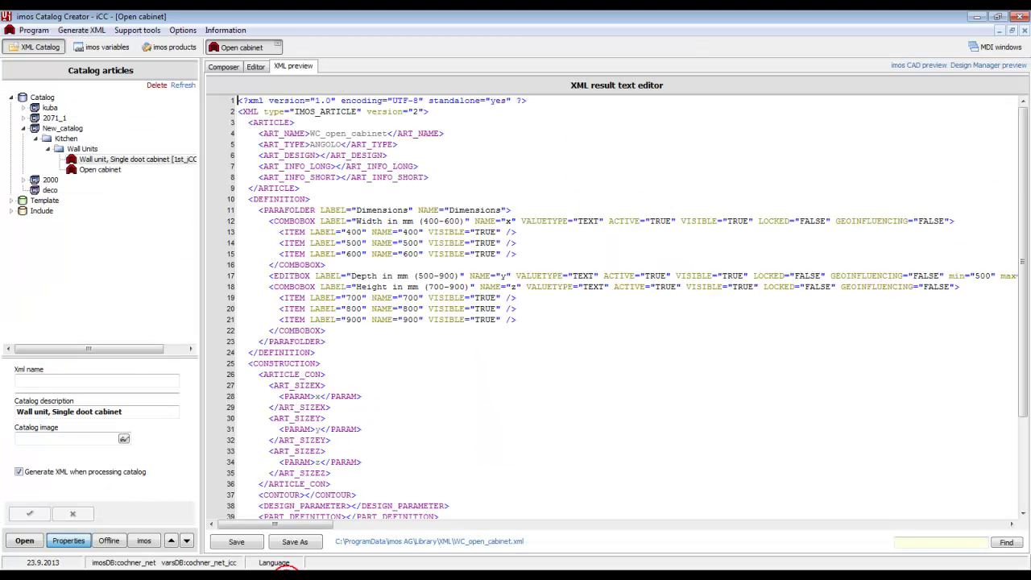
pyautogui.click(225, 67)
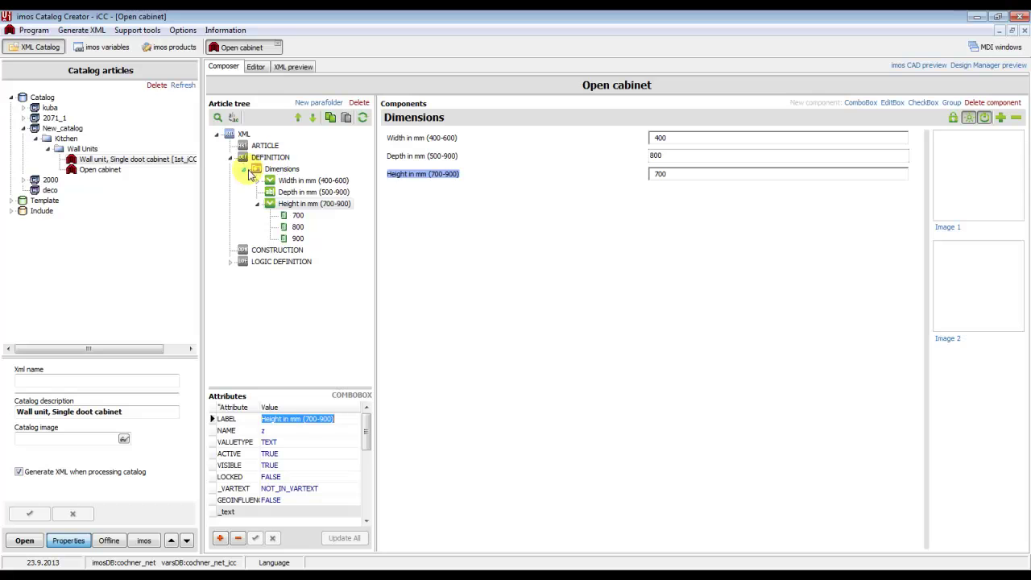
pyautogui.click(257, 204)
pyautogui.click(256, 182)
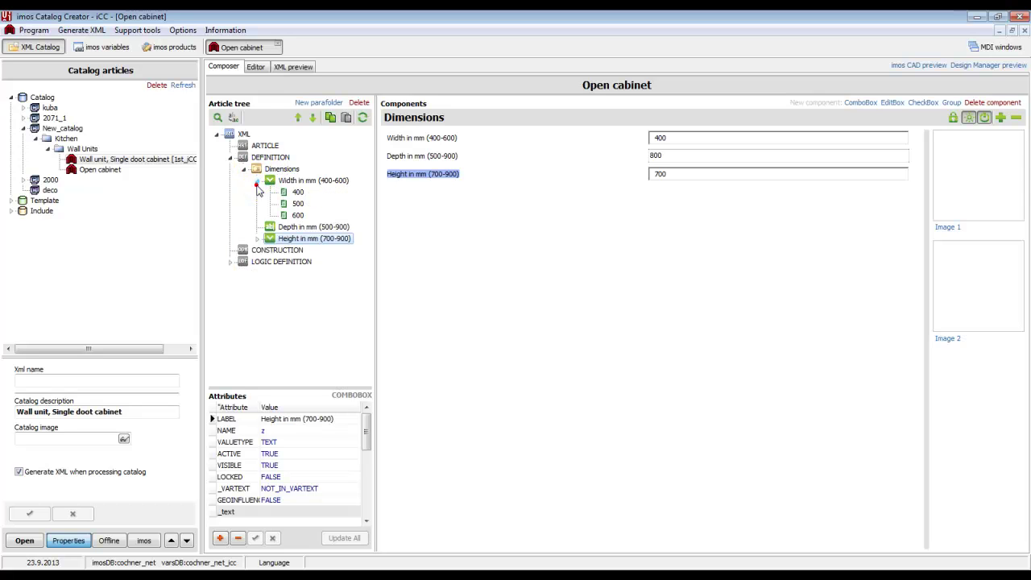
pyautogui.click(256, 182)
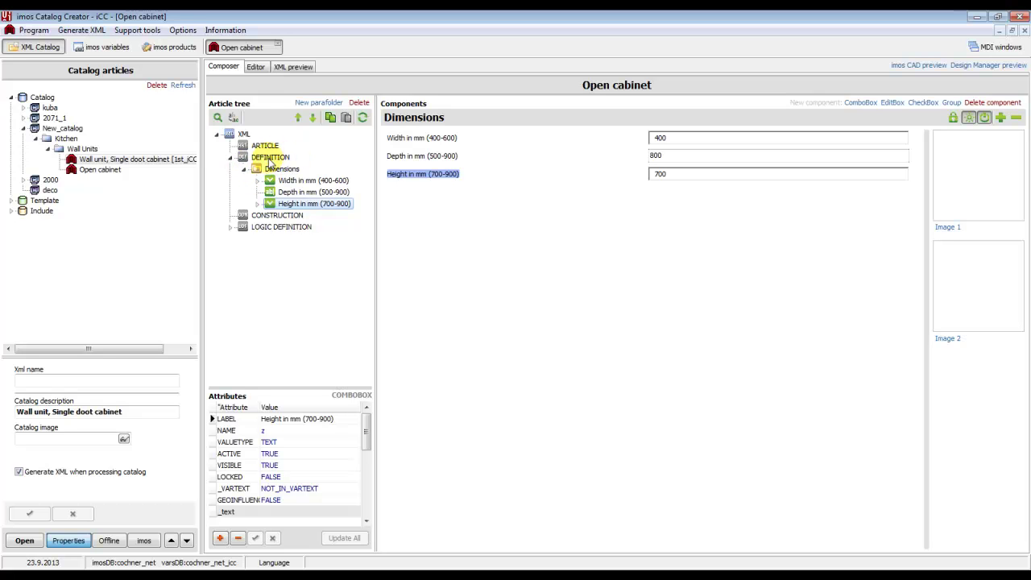
# Add a parafolder named "Case material" under the article's DEFINITION node
pyautogui.click(270, 158)
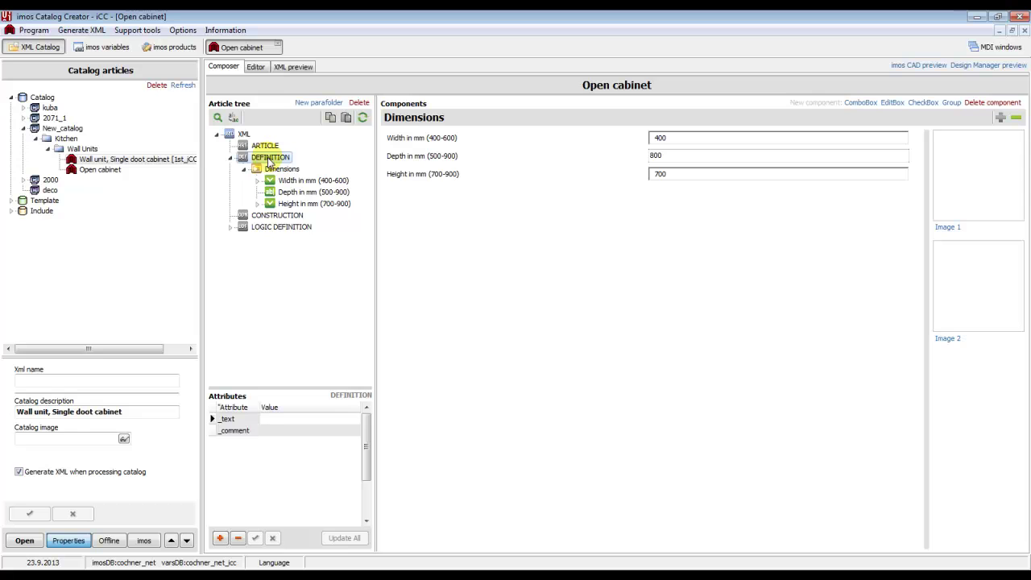
pyautogui.click(312, 105)
pyautogui.click(479, 284)
pyautogui.write('Case material')
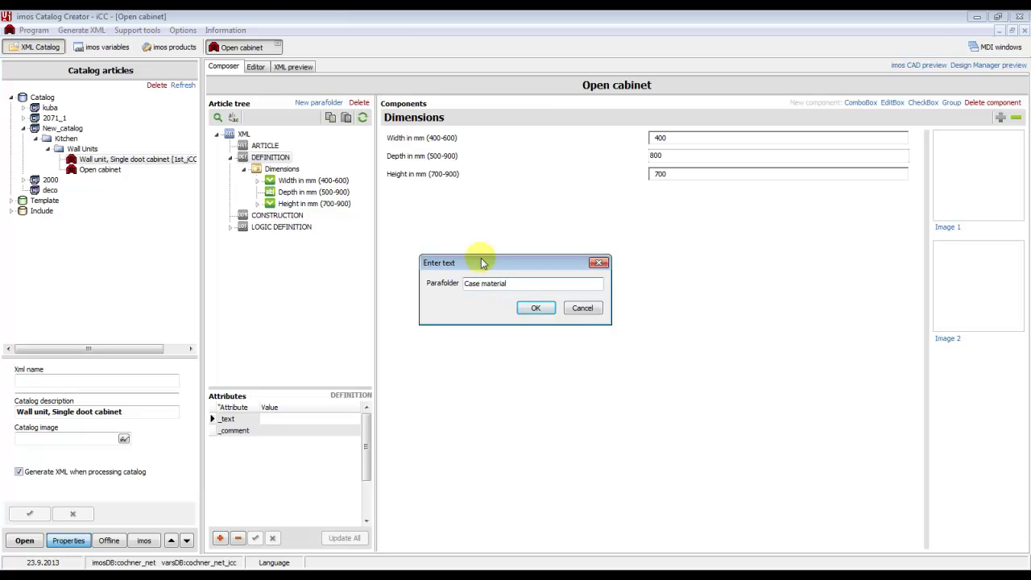
pyautogui.click(537, 306)
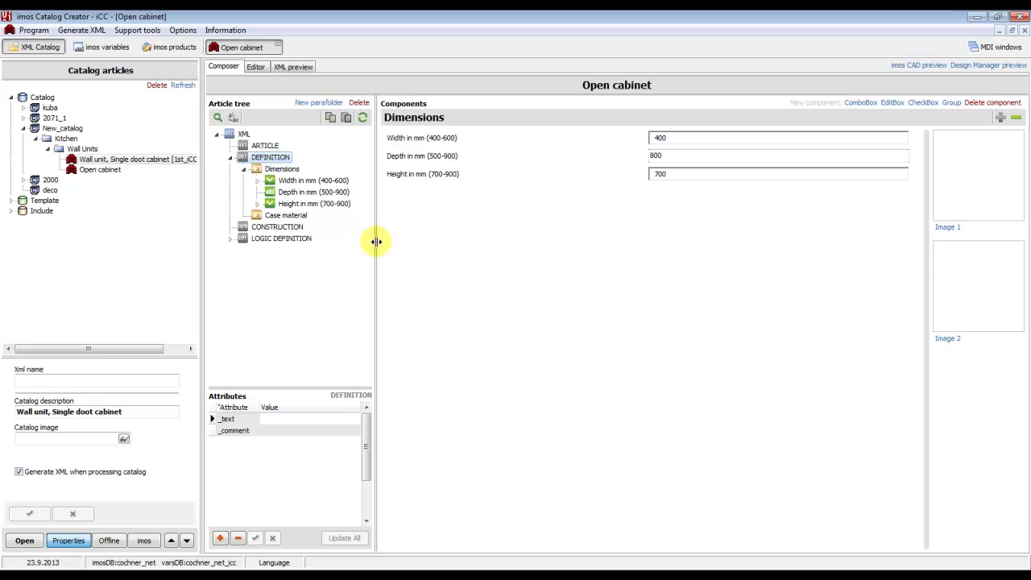
# Start a combo box in the Case material parafolder using variable n1_ZAKLAD_DATA_KORPUS from __NET_1's n1_ZAKLADNI_DATA group
pyautogui.click(286, 217)
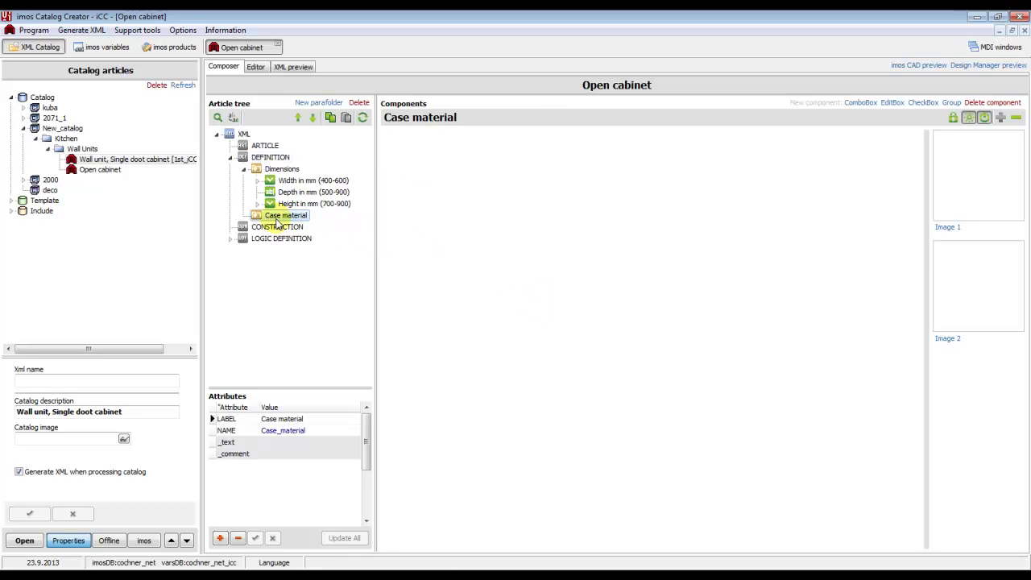
pyautogui.click(861, 103)
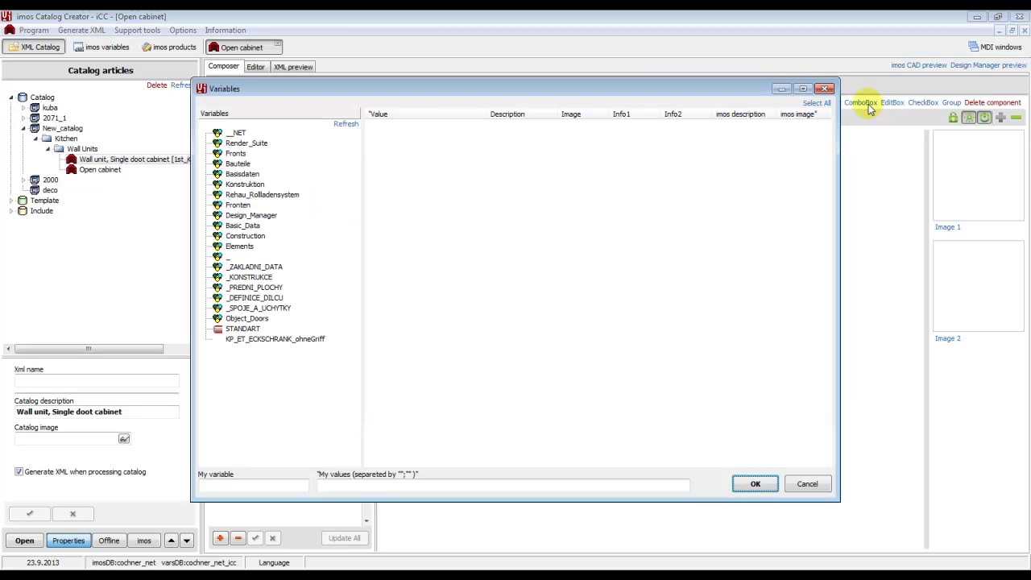
pyautogui.doubleClick(218, 135)
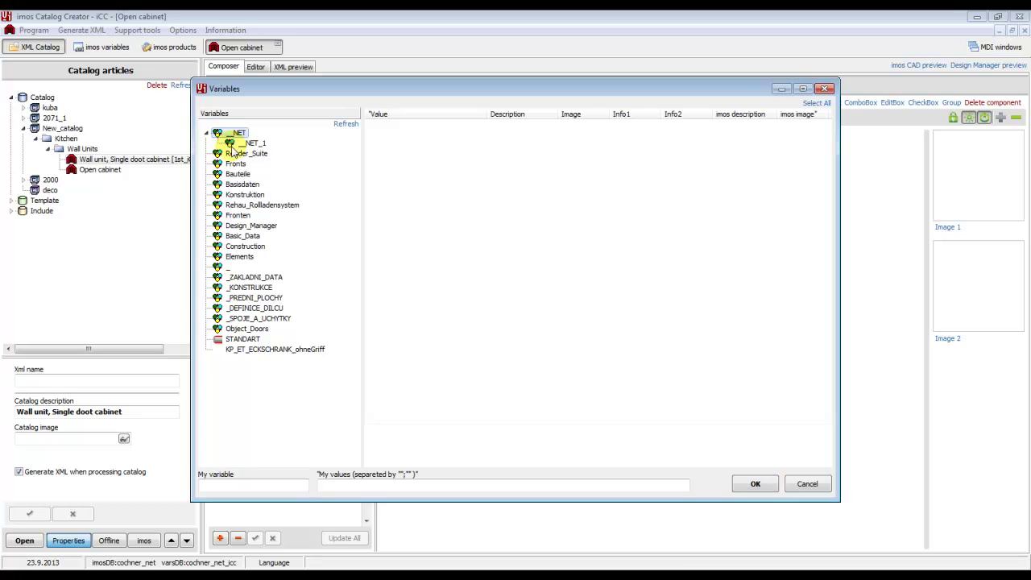
pyautogui.doubleClick(234, 142)
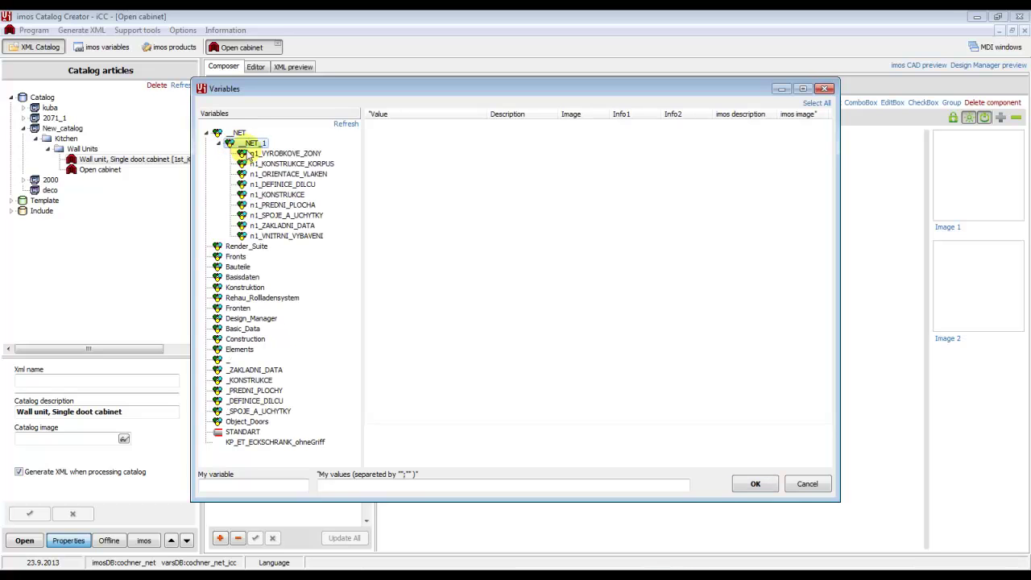
pyautogui.doubleClick(266, 226)
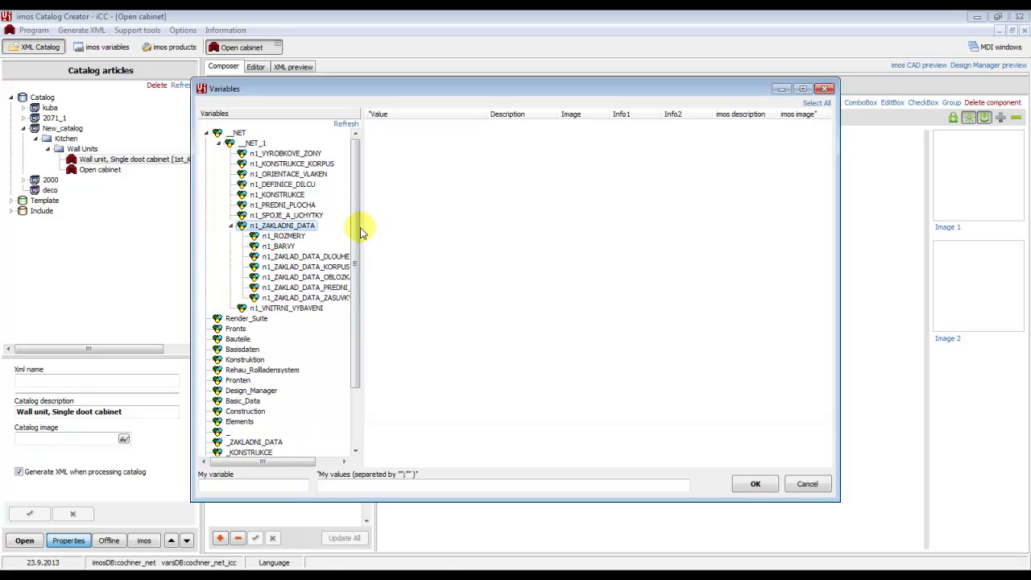
pyautogui.moveTo(361, 230); pyautogui.dragTo(407, 229)
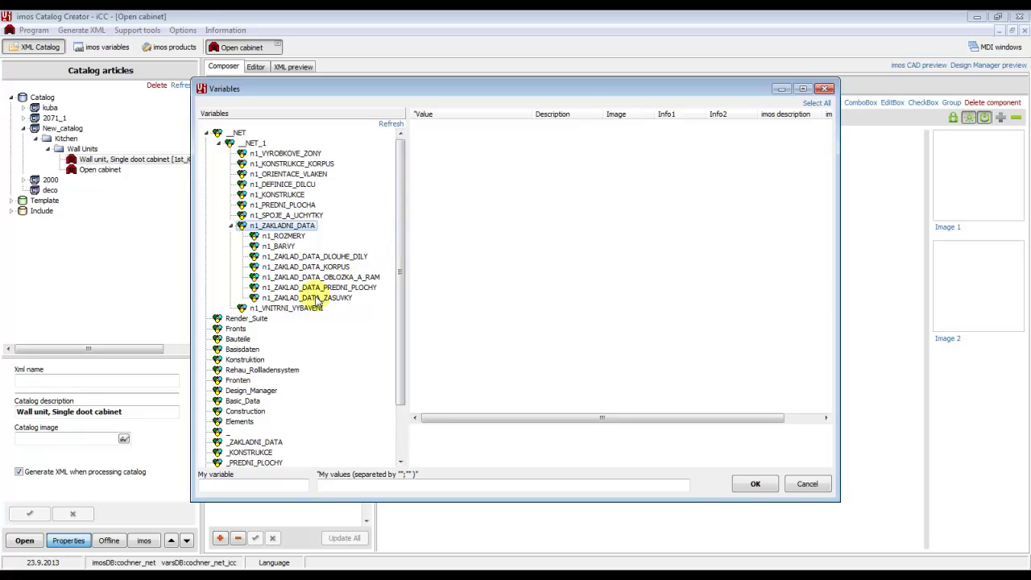
pyautogui.doubleClick(310, 267)
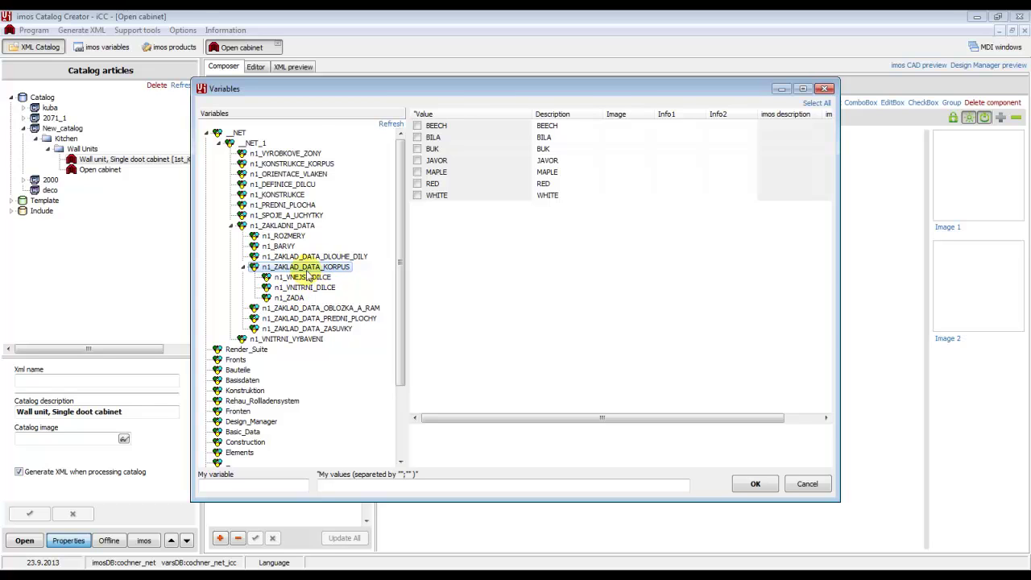
# Include the values BEECH, MAPLE, RED and WHITE in the combo box
pyautogui.click(418, 126)
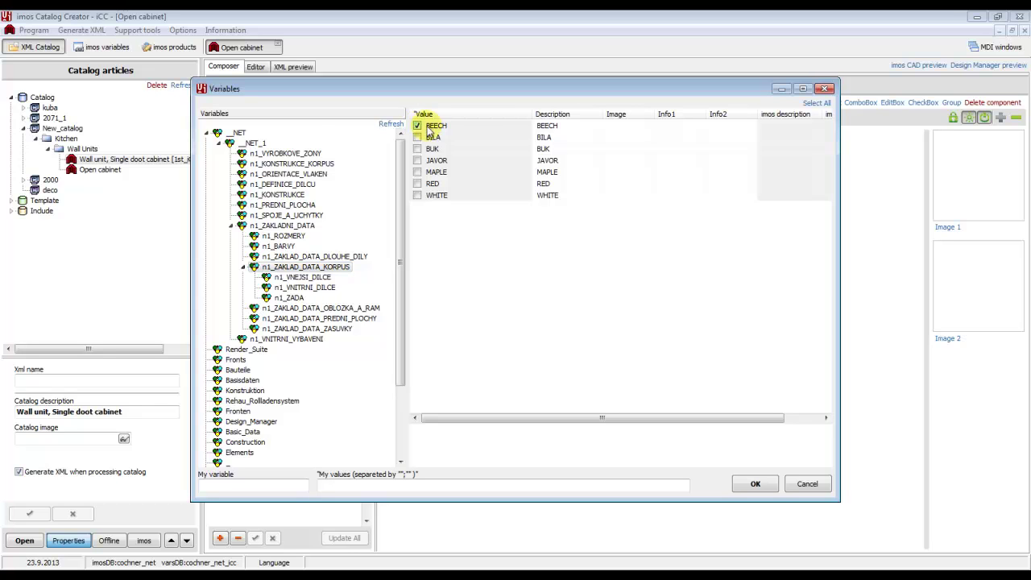
pyautogui.click(417, 172)
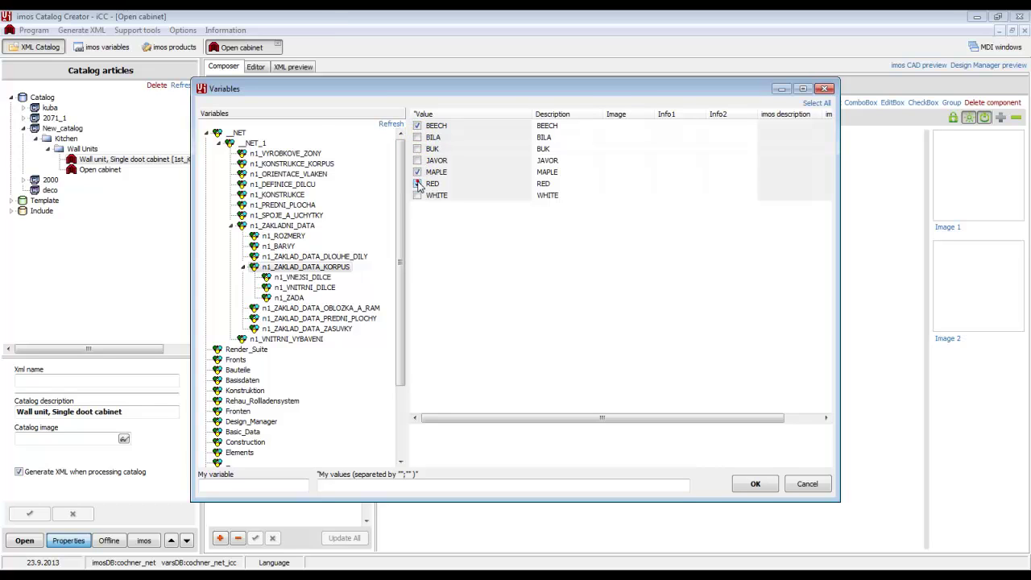
pyautogui.click(417, 196)
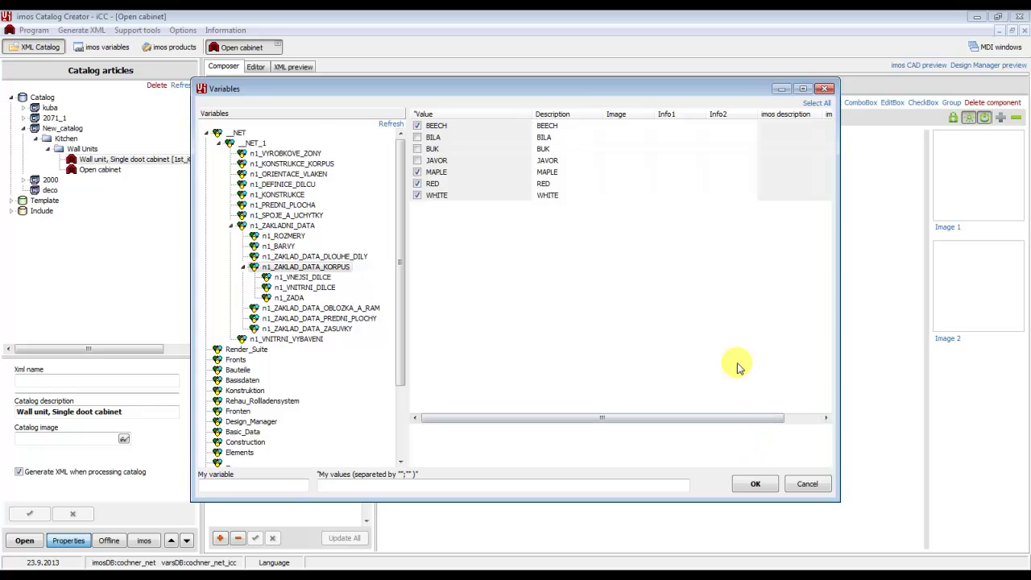
# Set Info1 to "wood" for BEECH and MAPLE and "uni" for RED and WHITE, and create the combo box
pyautogui.click(674, 125)
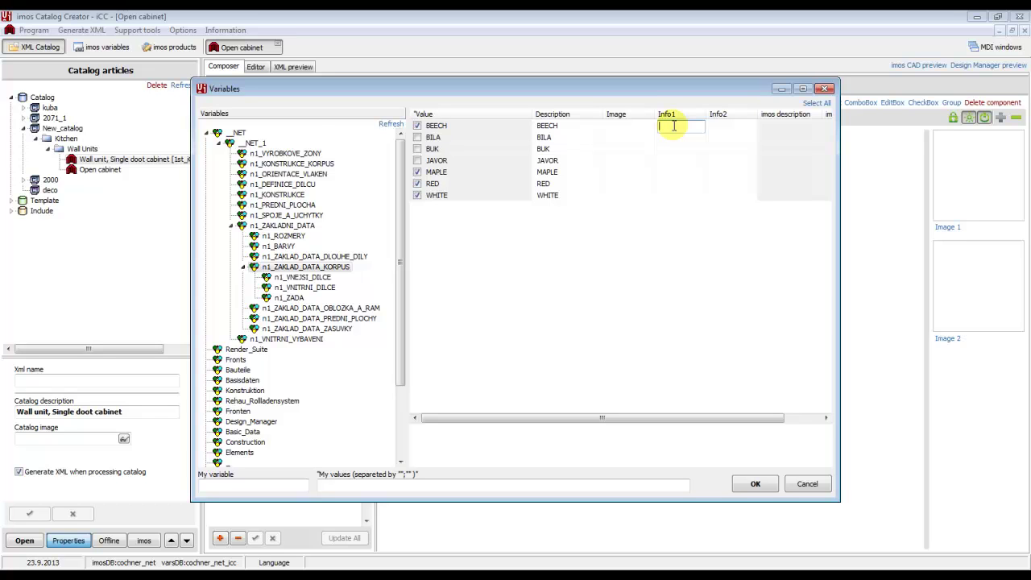
pyautogui.write('wood')
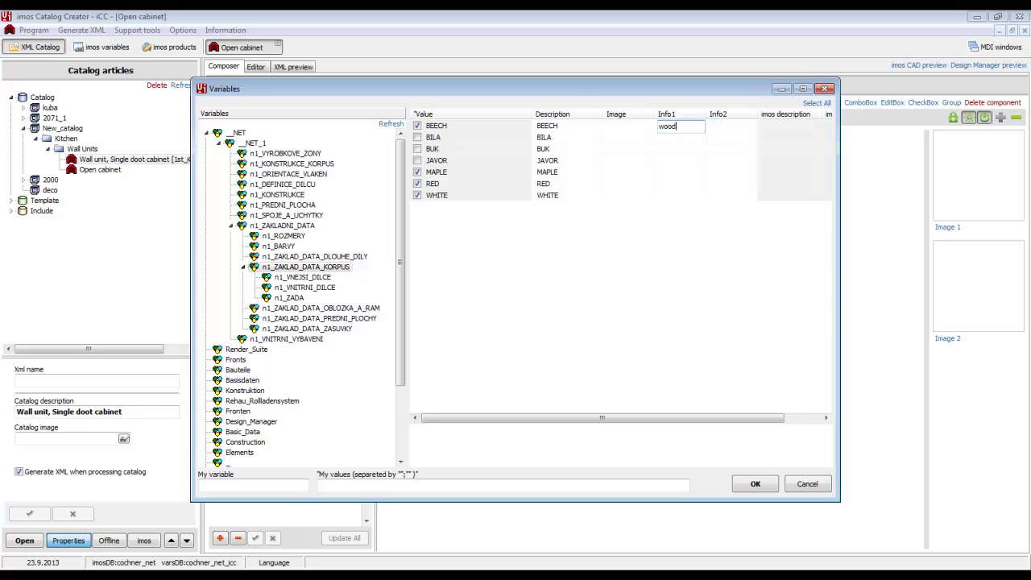
pyautogui.click(654, 173)
pyautogui.write('wood')
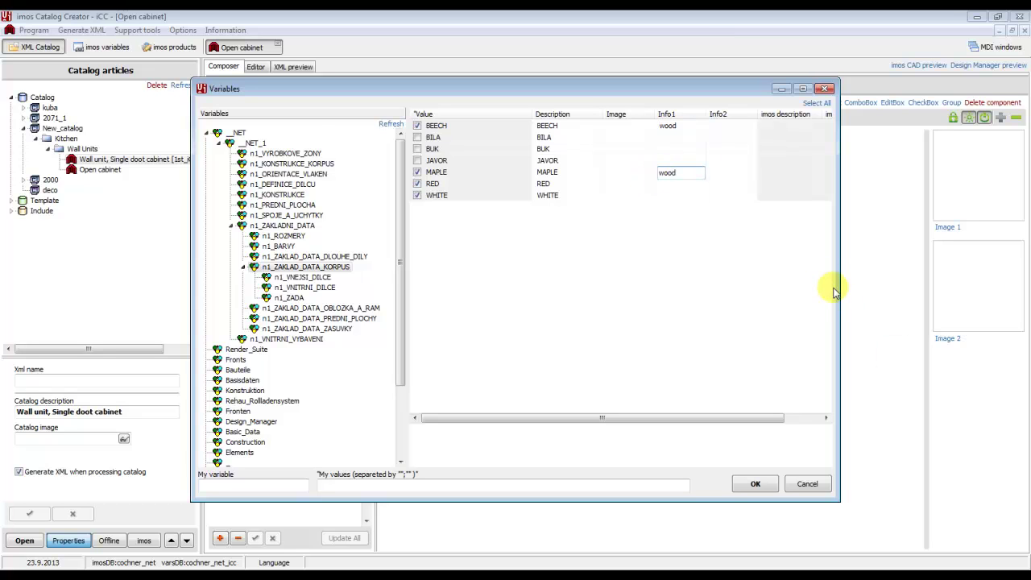
pyautogui.click(668, 184)
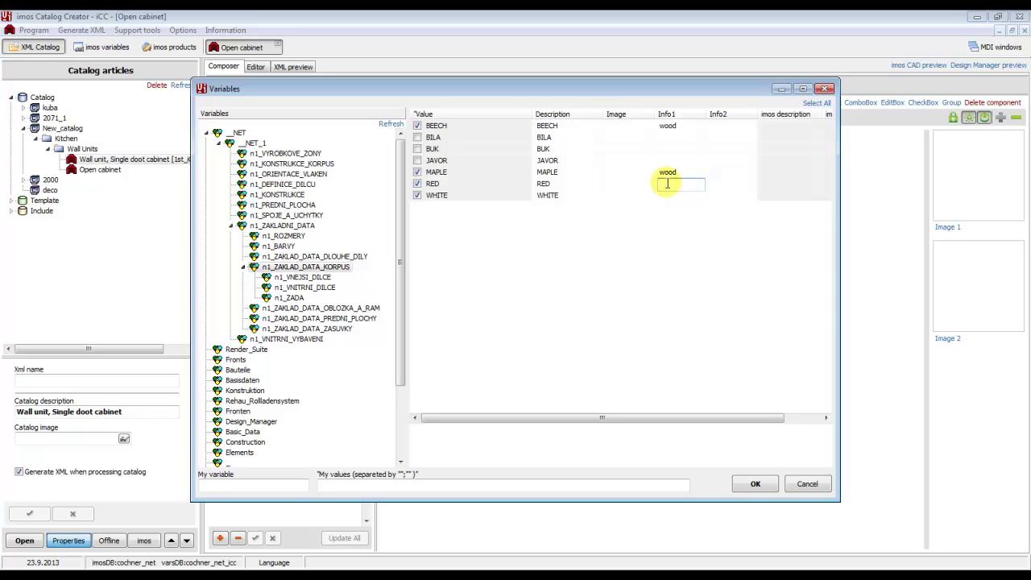
pyautogui.write('uni')
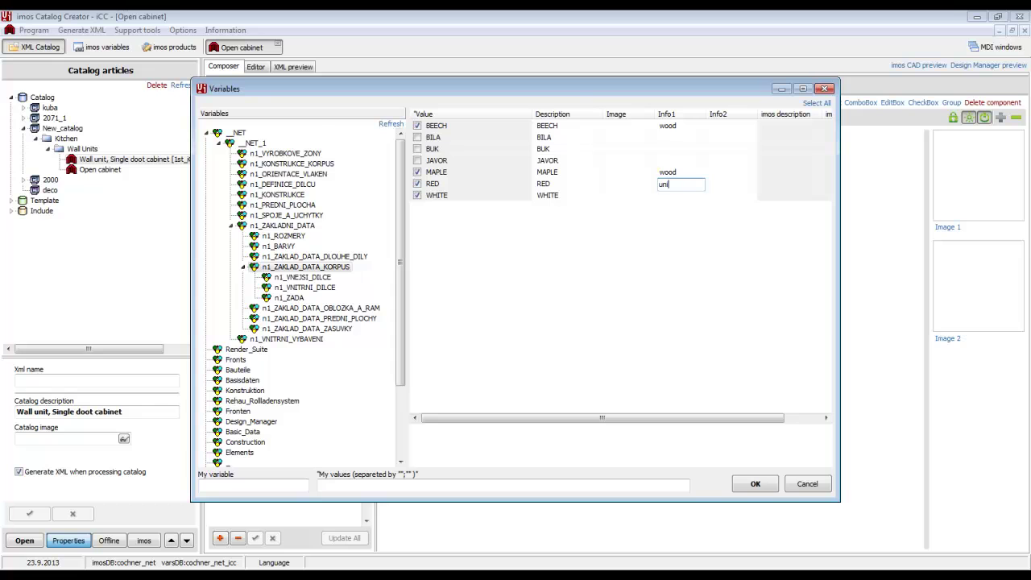
pyautogui.click(666, 195)
pyautogui.write('uni')
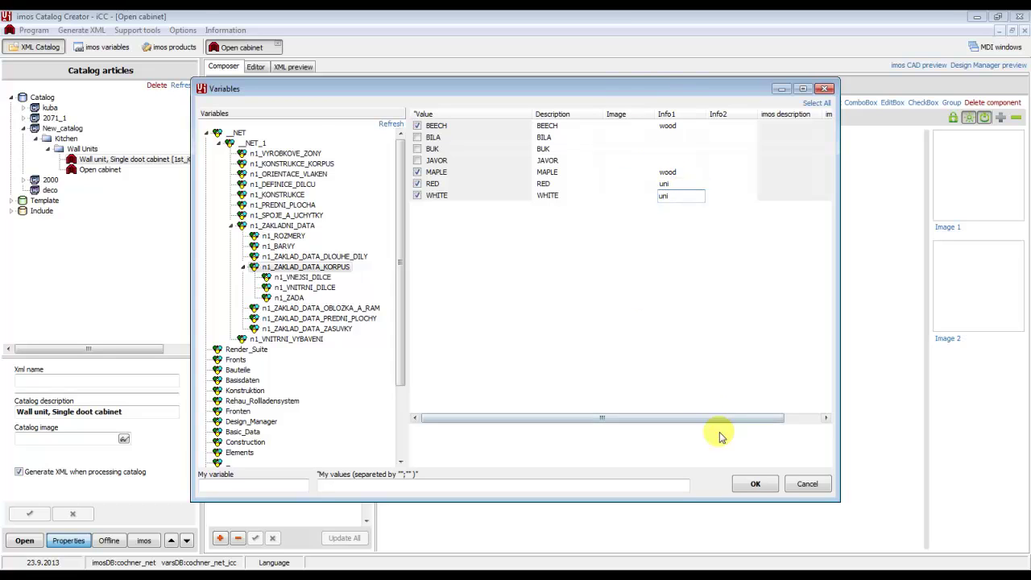
pyautogui.click(754, 486)
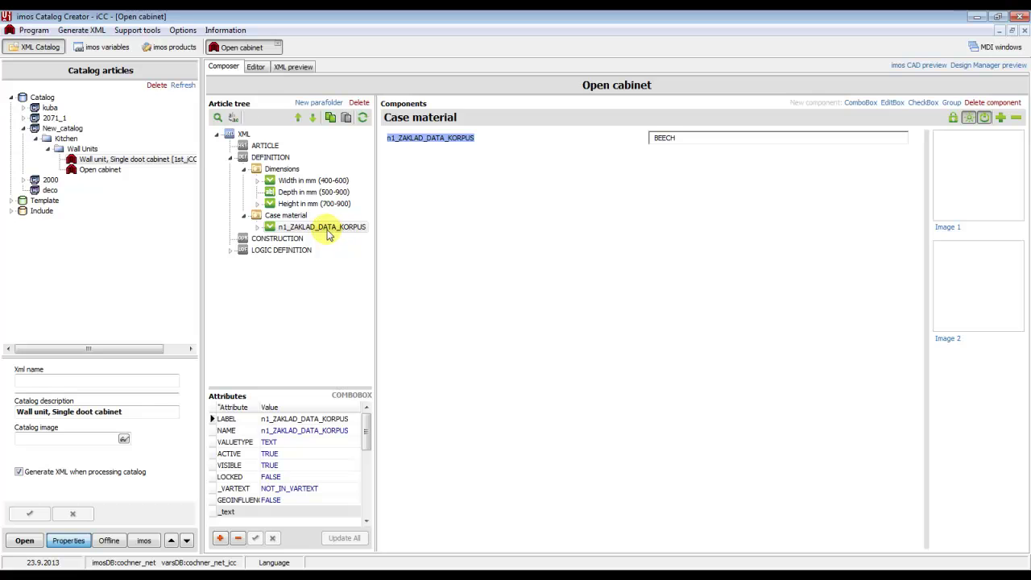
# Change the label of the n1_ZAKLAD_DATA_KORPUS combo box to "Case material"
pyautogui.click(305, 419)
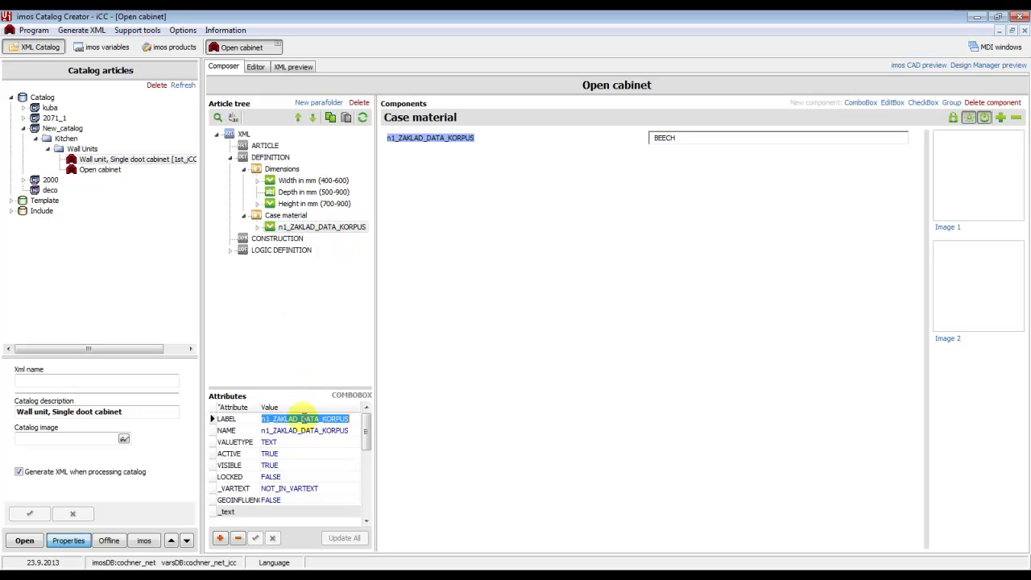
pyautogui.write('Case material')
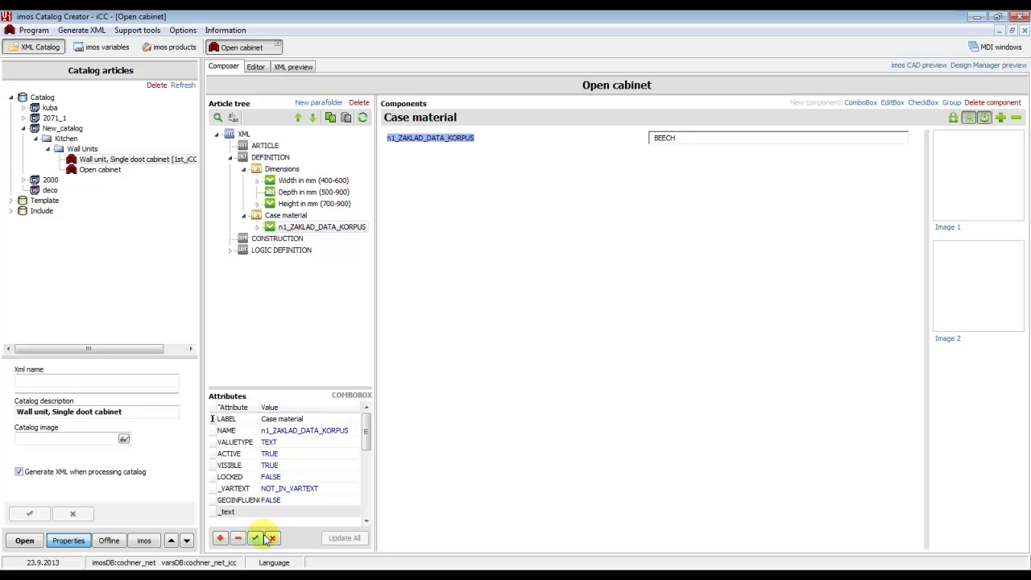
pyautogui.click(255, 539)
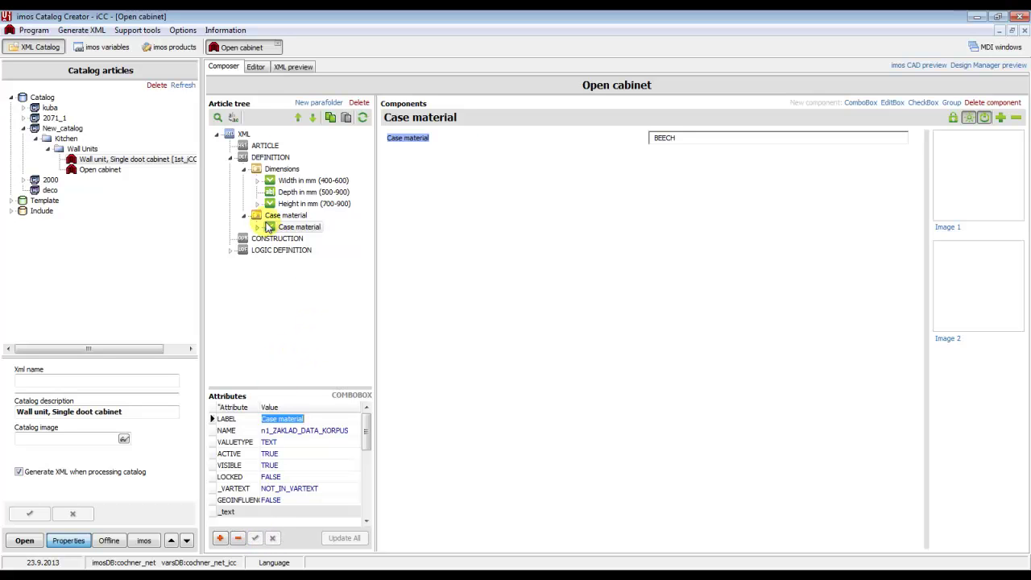
# Set the value type of the Case material combo box to IMAGE
pyautogui.click(283, 442)
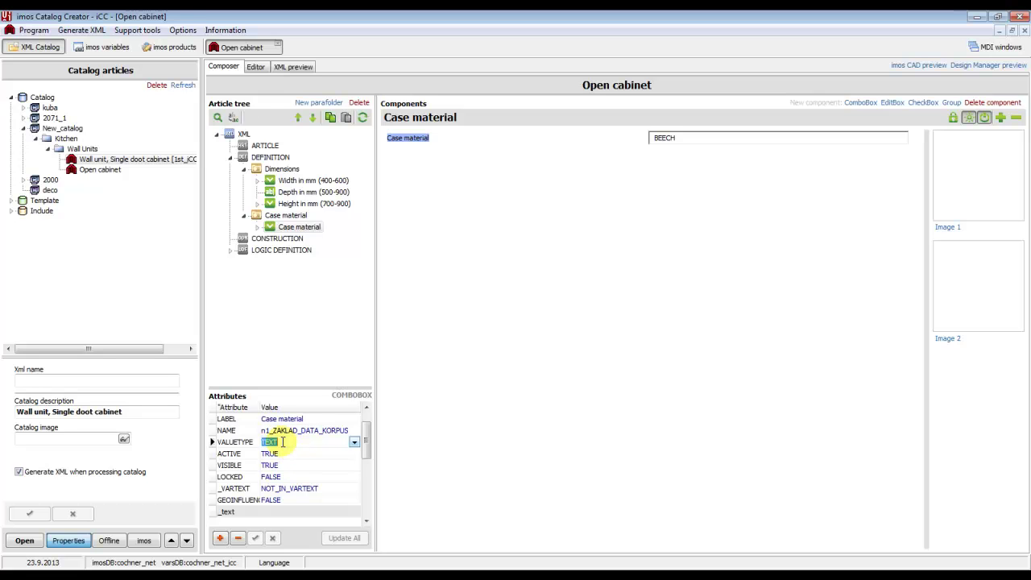
pyautogui.click(354, 443)
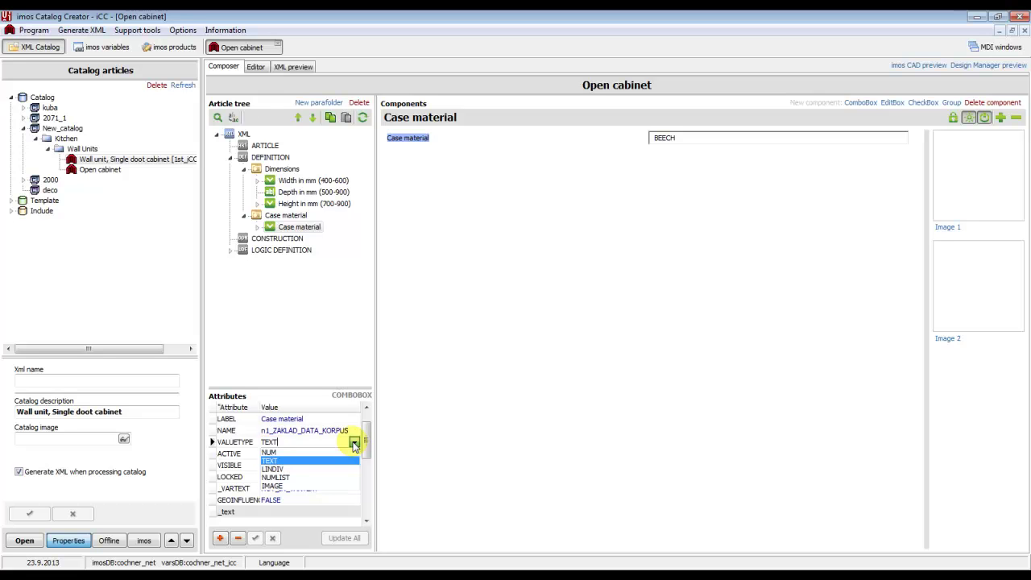
pyautogui.click(284, 487)
pyautogui.click(255, 538)
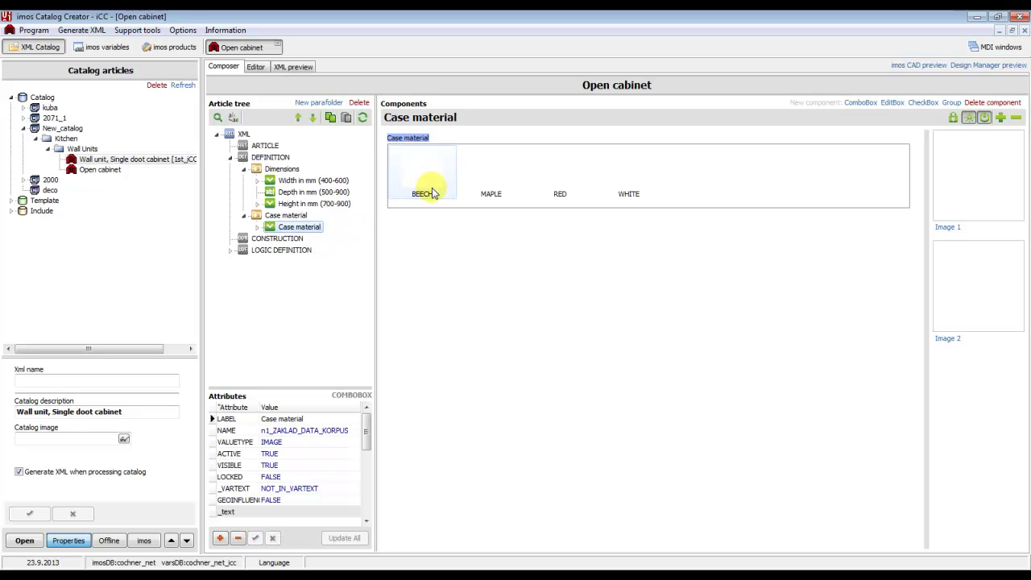
# Assign the Wood texture images W_BEECH.jpg to the BEECH item and W_MAPLE.jpg to the MAPLE item
pyautogui.click(433, 171)
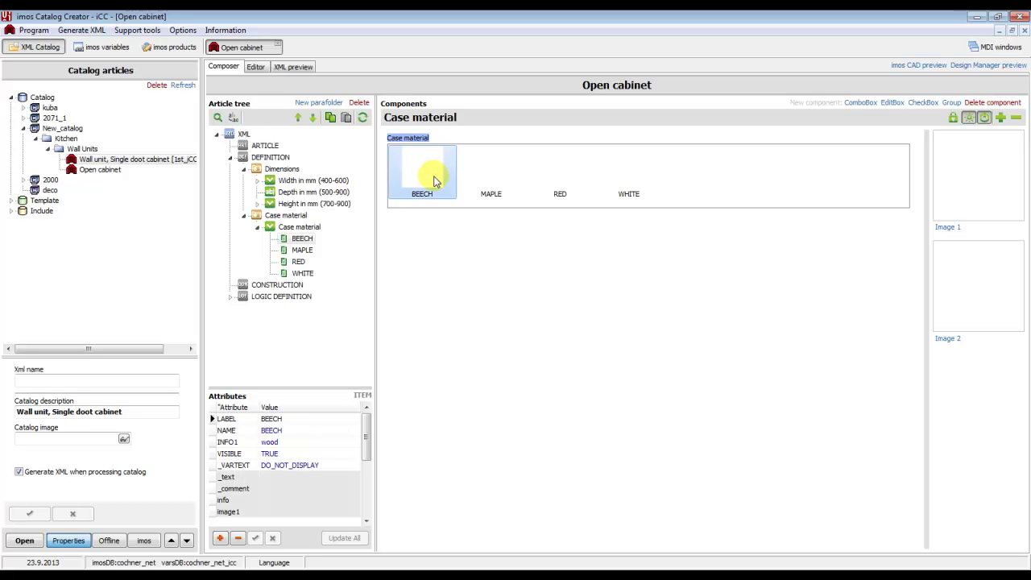
pyautogui.doubleClick(433, 180)
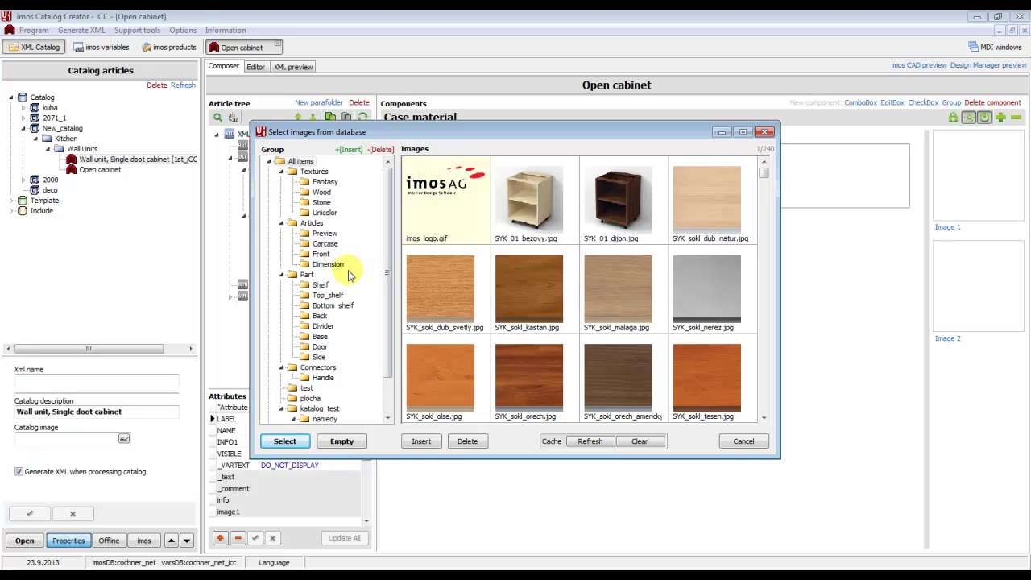
pyautogui.click(327, 192)
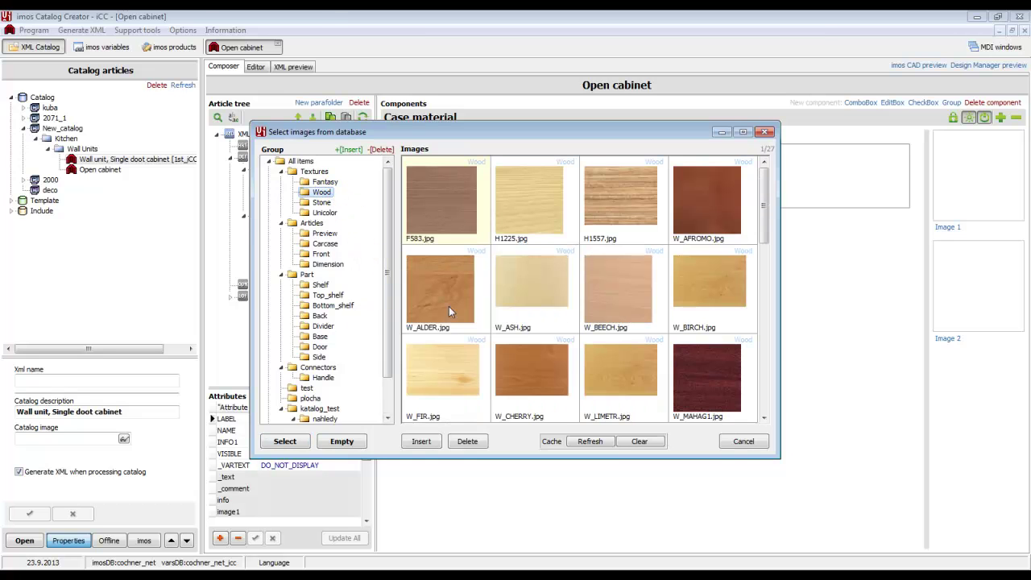
pyautogui.doubleClick(654, 304)
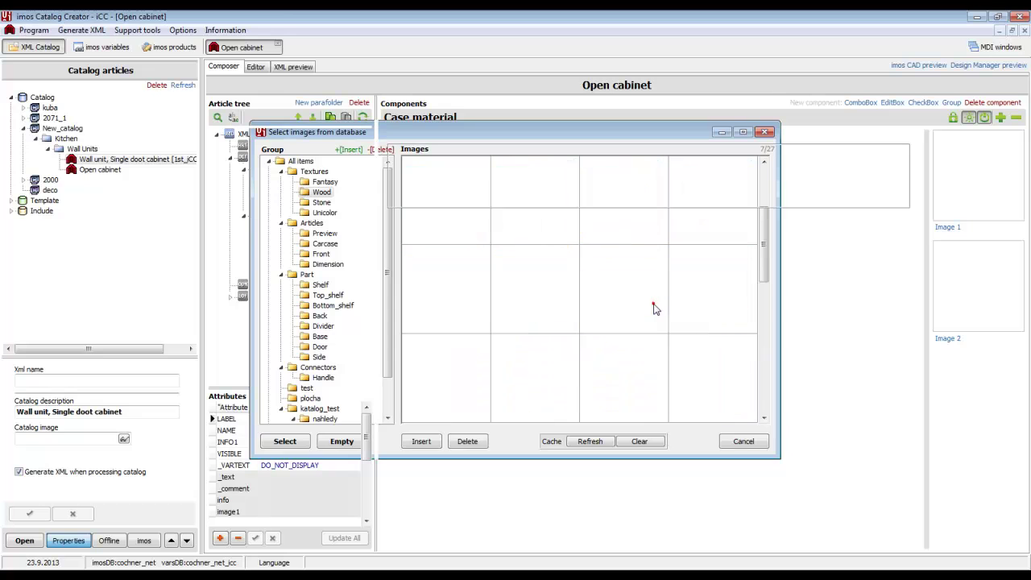
pyautogui.click(506, 194)
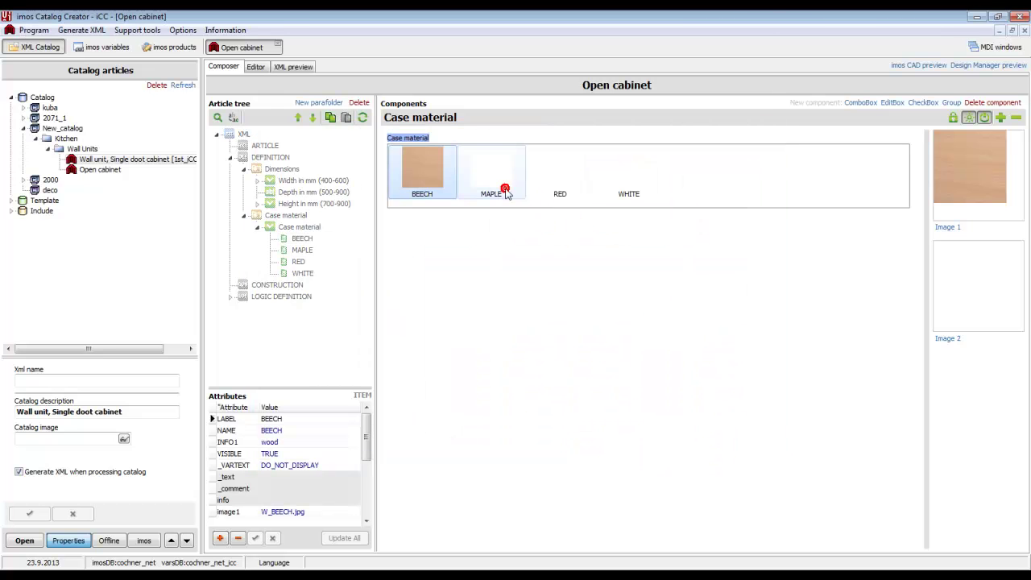
pyautogui.click(766, 371)
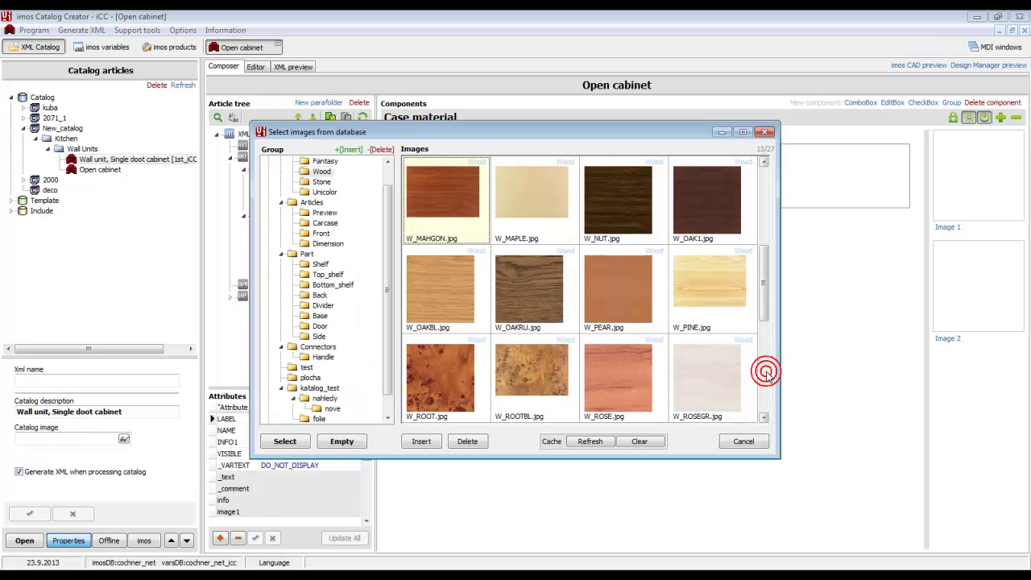
pyautogui.click(541, 208)
pyautogui.doubleClick(536, 206)
# Assign the Unicolor texture images red.png to the RED item and C_WHITE.jpg to the WHITE item
pyautogui.doubleClick(567, 187)
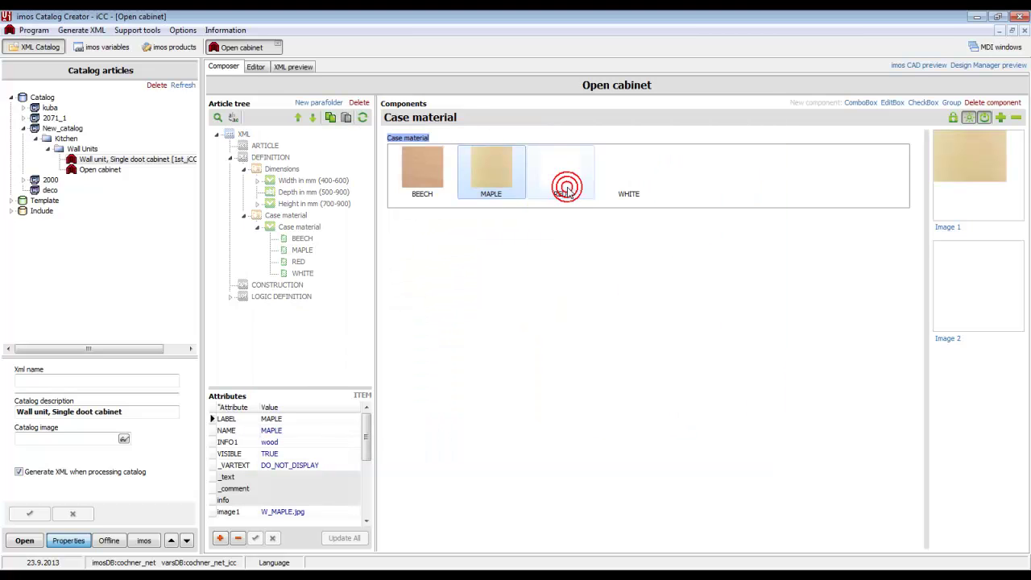
pyautogui.click(325, 193)
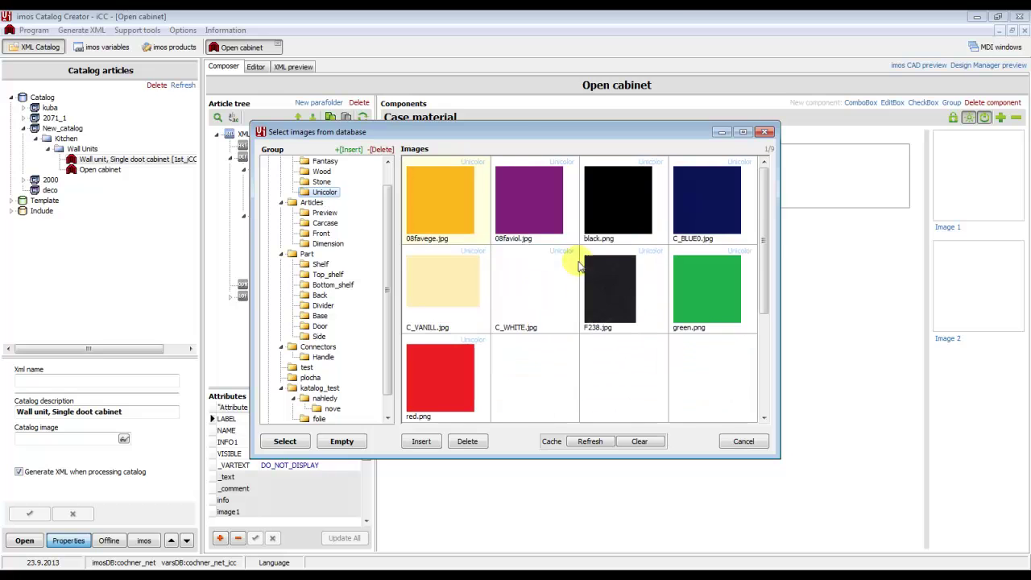
pyautogui.click(431, 407)
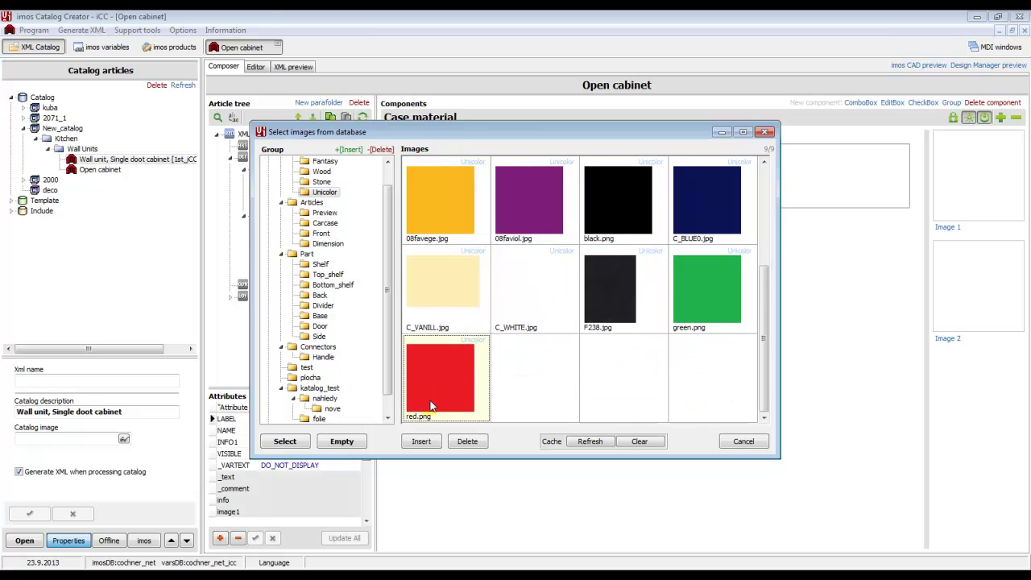
pyautogui.doubleClick(448, 408)
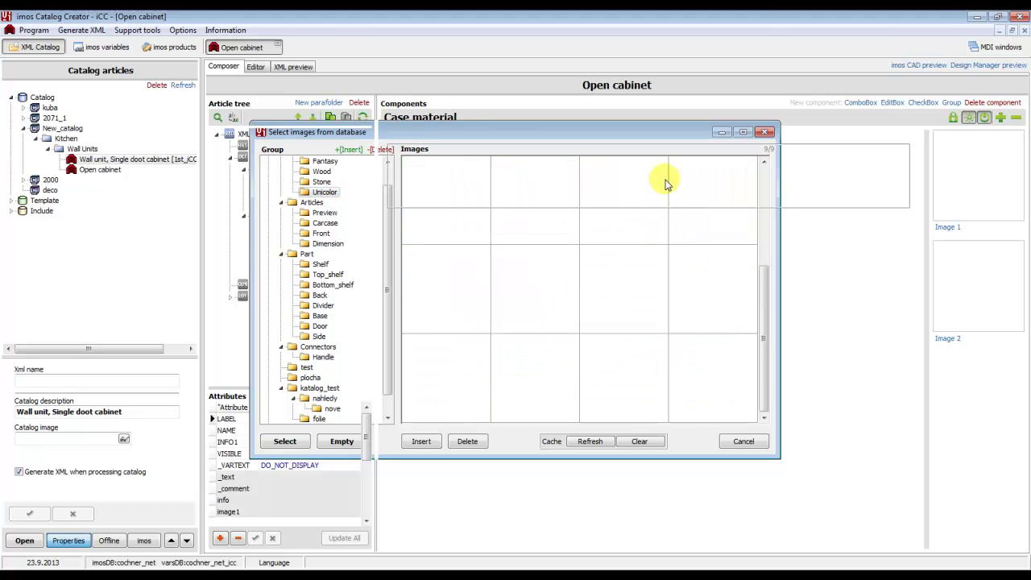
pyautogui.doubleClick(634, 177)
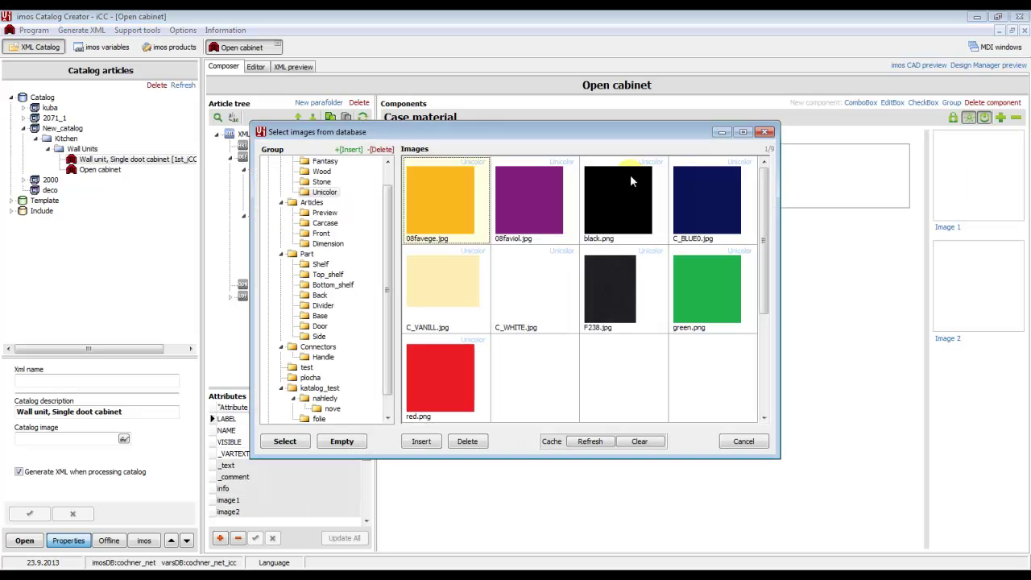
pyautogui.click(533, 286)
pyautogui.doubleClick(533, 286)
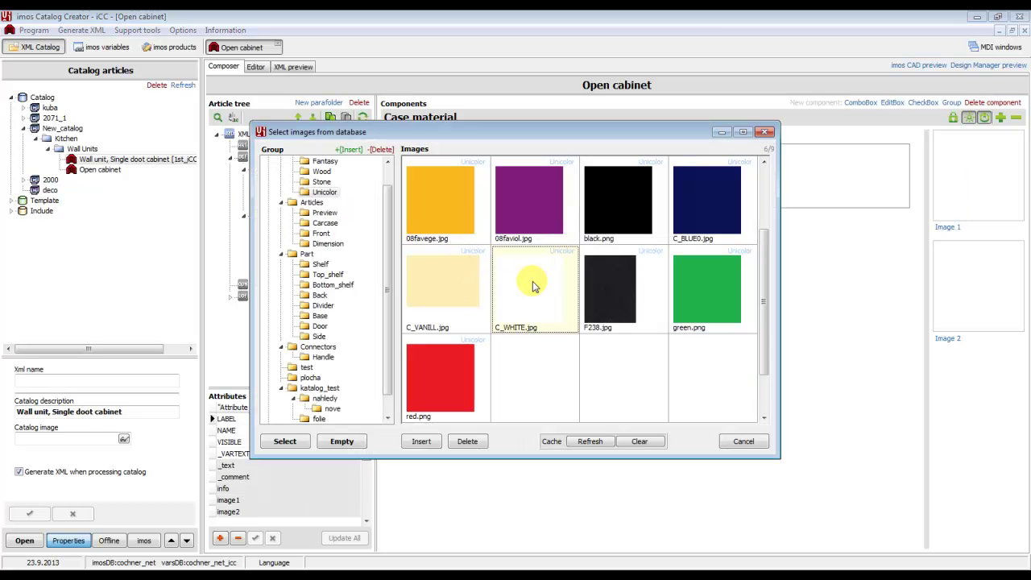
pyautogui.click(533, 286)
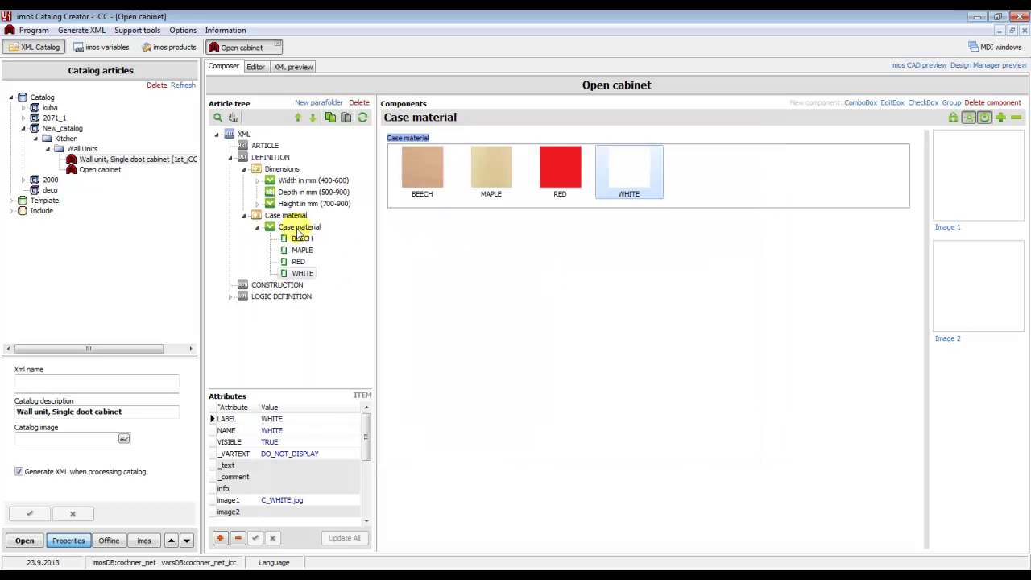
# Collapse the Case material items, close the open Design Manager window and generate the imos CAD preview of the article
pyautogui.click(258, 228)
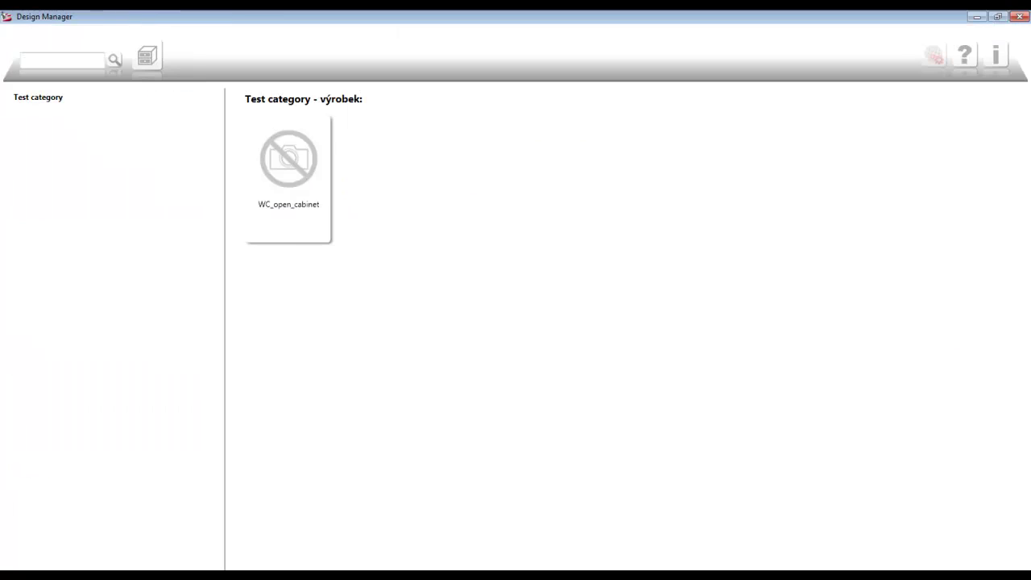
pyautogui.click(1022, 15)
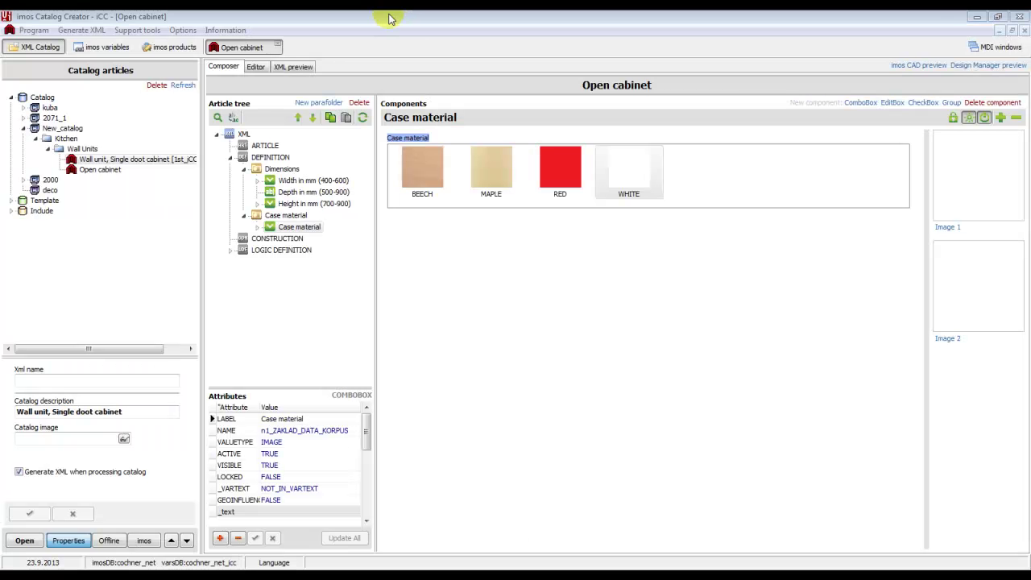
pyautogui.click(911, 66)
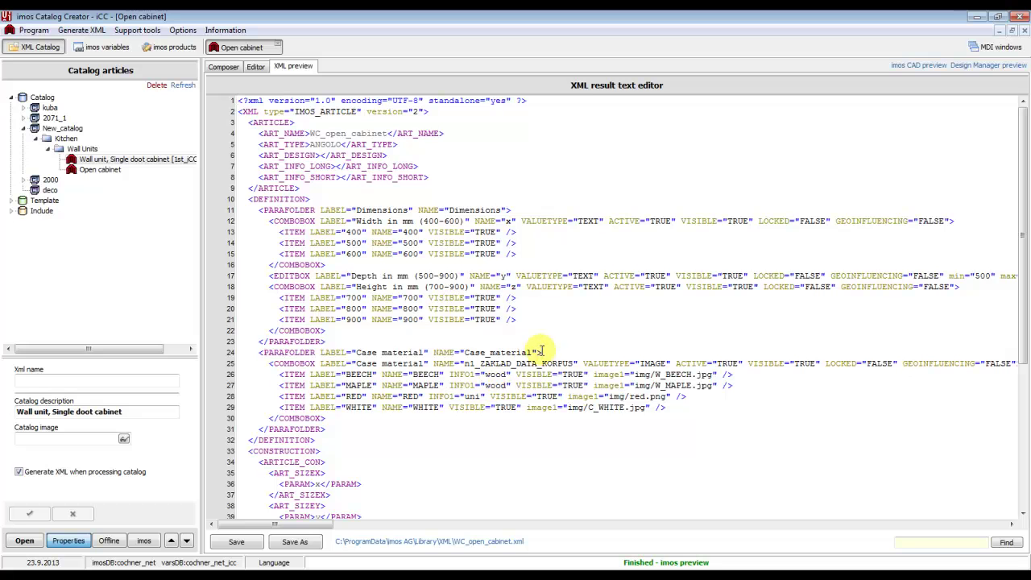
pyautogui.click(295, 541)
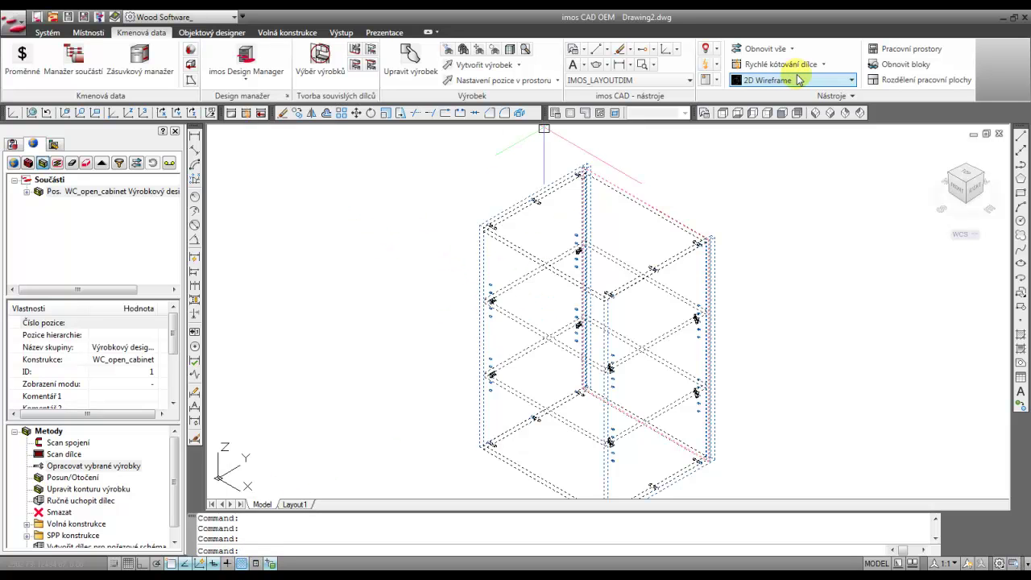
# Display the cabinet in imos CAD with the Realistic visual style
pyautogui.click(852, 80)
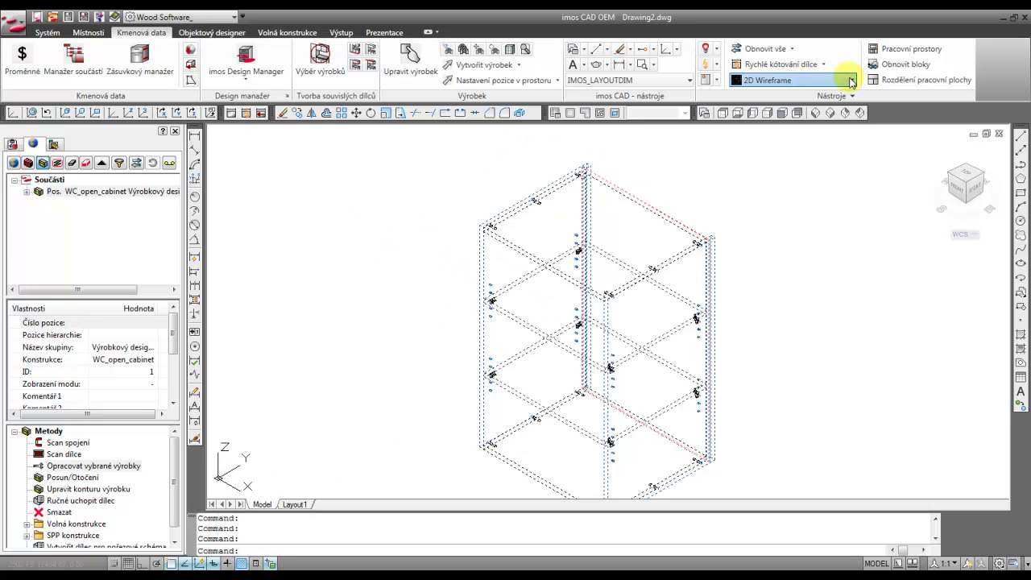
pyautogui.click(804, 159)
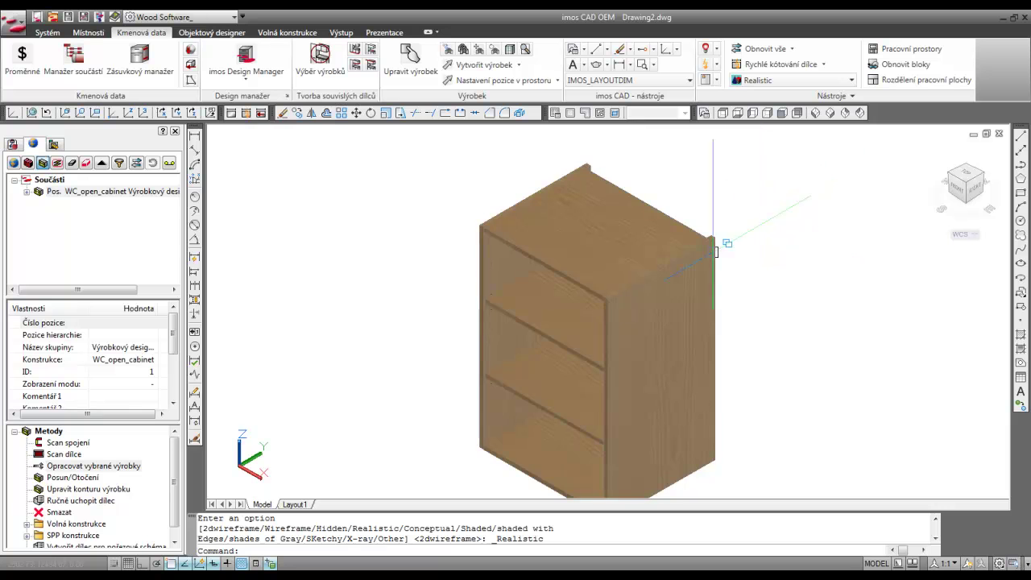
pyautogui.keyDown('shift'); pyautogui.moveTo(714, 247); pyautogui.dragTo(712, 224, button='middle'); pyautogui.keyUp('shift')
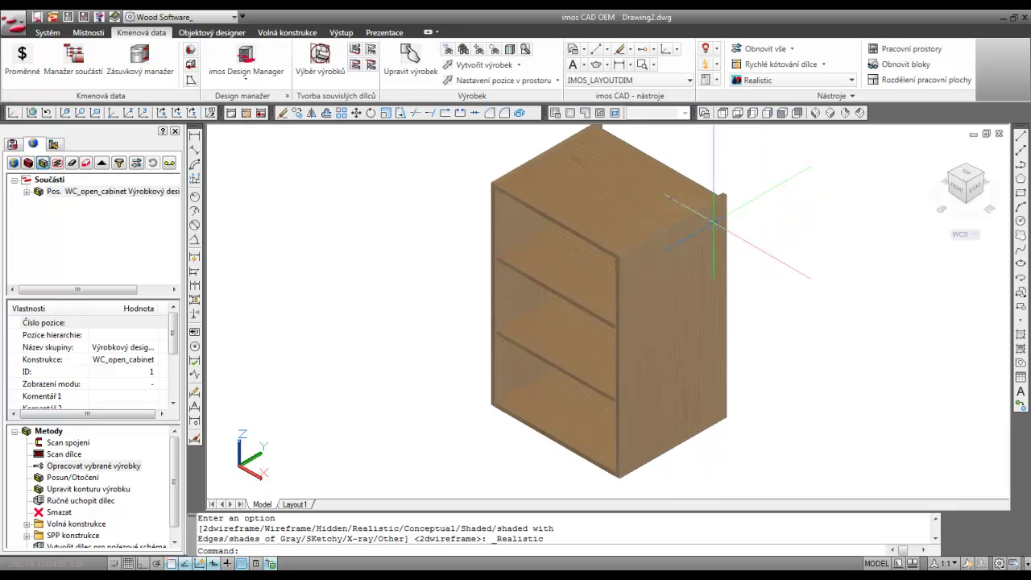
# Edit WC_open_cabinet through Design Manager and apply BEECH as its case material
pyautogui.click(109, 191)
pyautogui.doubleClick(93, 466)
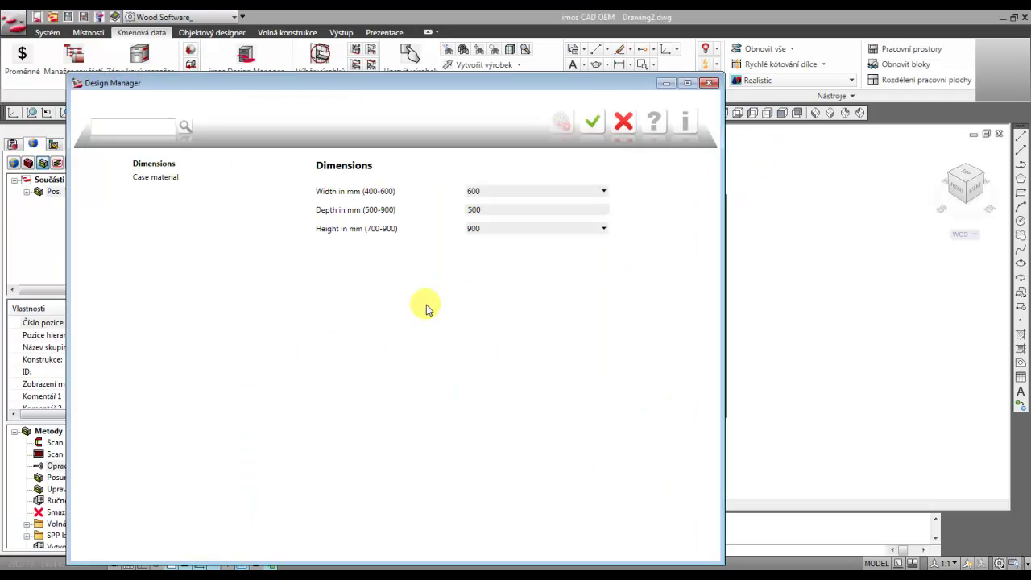
pyautogui.click(687, 81)
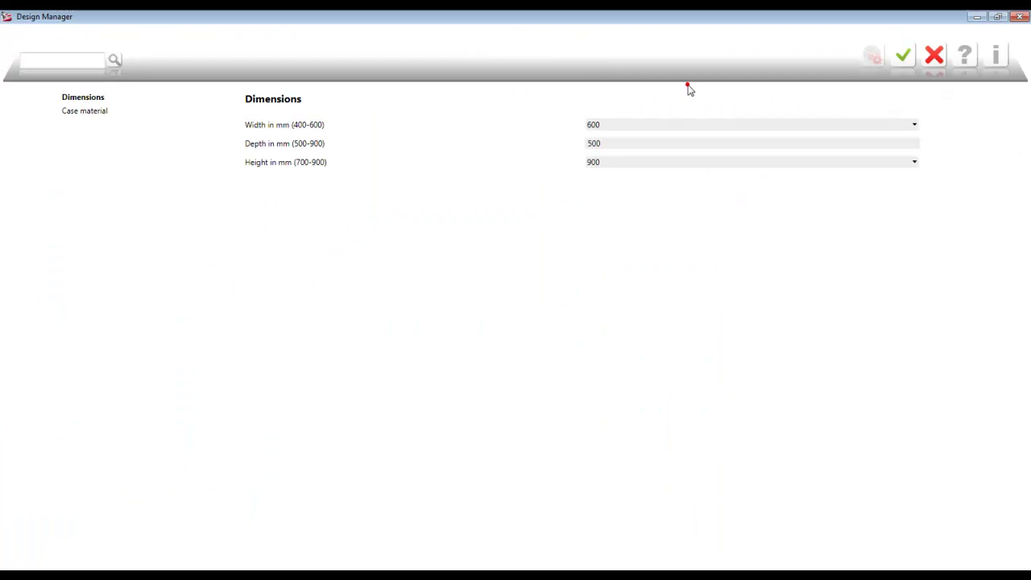
pyautogui.click(87, 118)
pyautogui.click(270, 176)
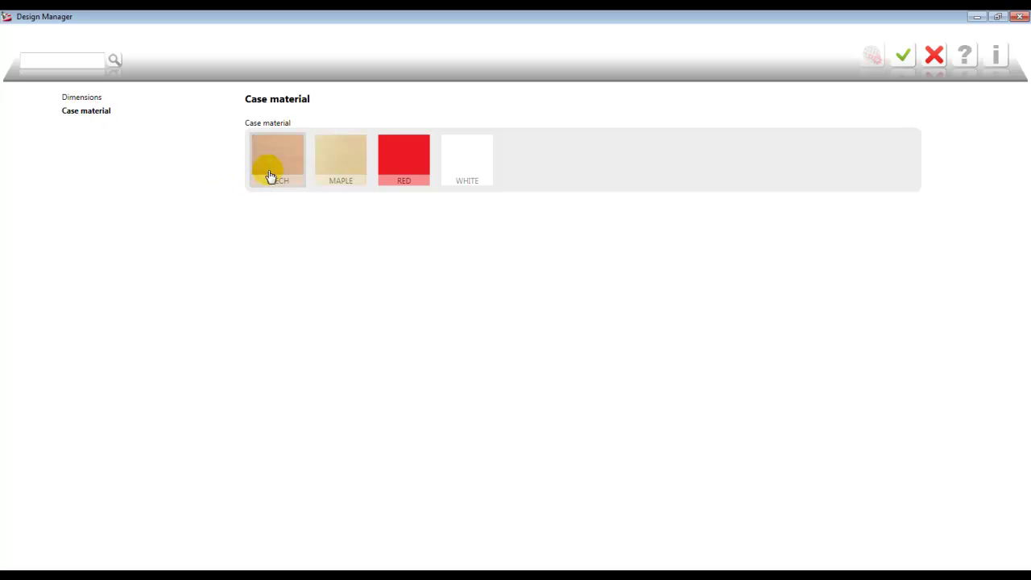
pyautogui.click(278, 167)
pyautogui.click(901, 50)
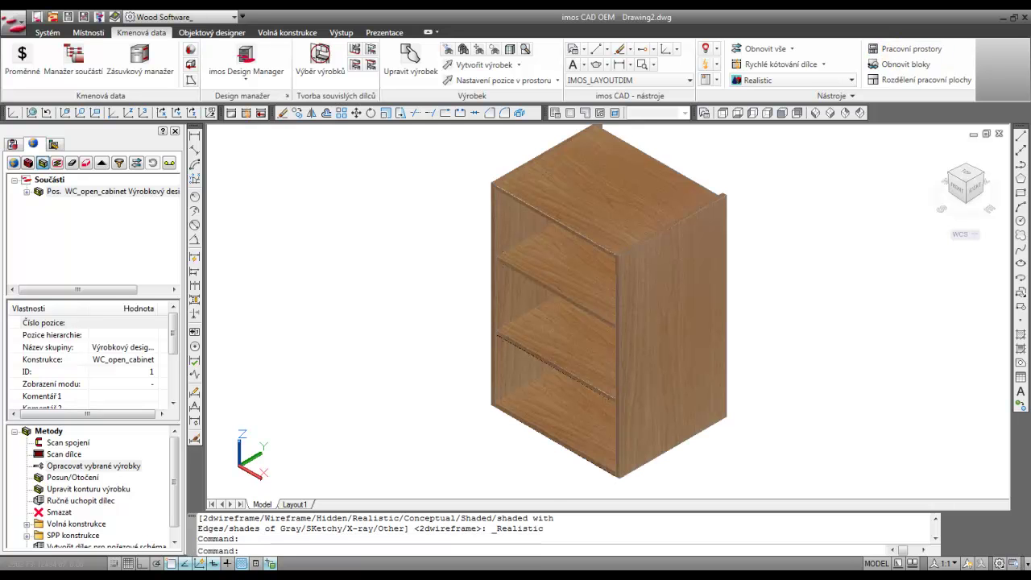
# Reopen the cabinet in Design Manager and change its case material to RED
pyautogui.click(669, 260)
pyautogui.keyDown('shift'); pyautogui.moveTo(669, 259); pyautogui.dragTo(603, 269, button='middle'); pyautogui.keyUp('shift')
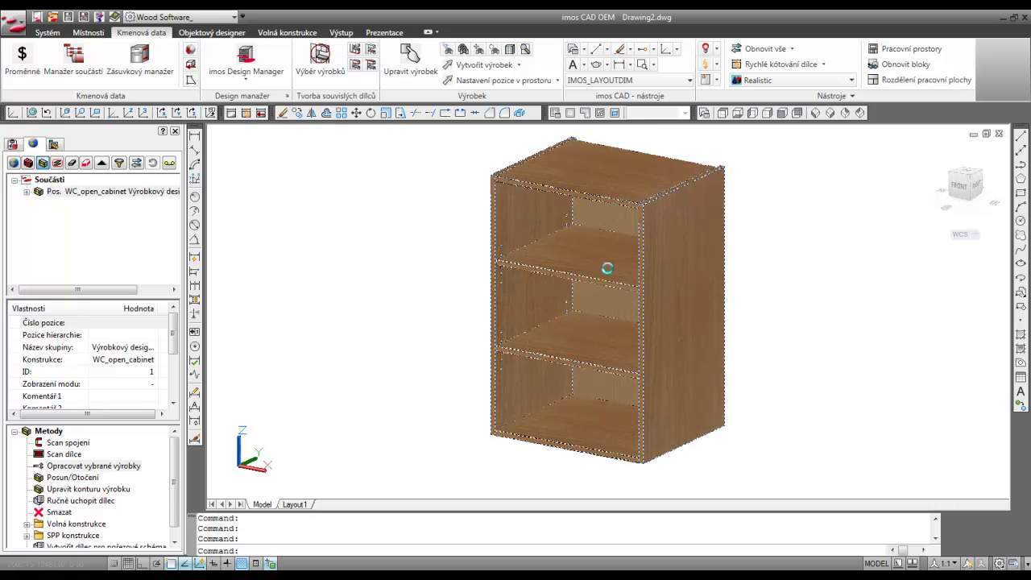
pyautogui.doubleClick(102, 471)
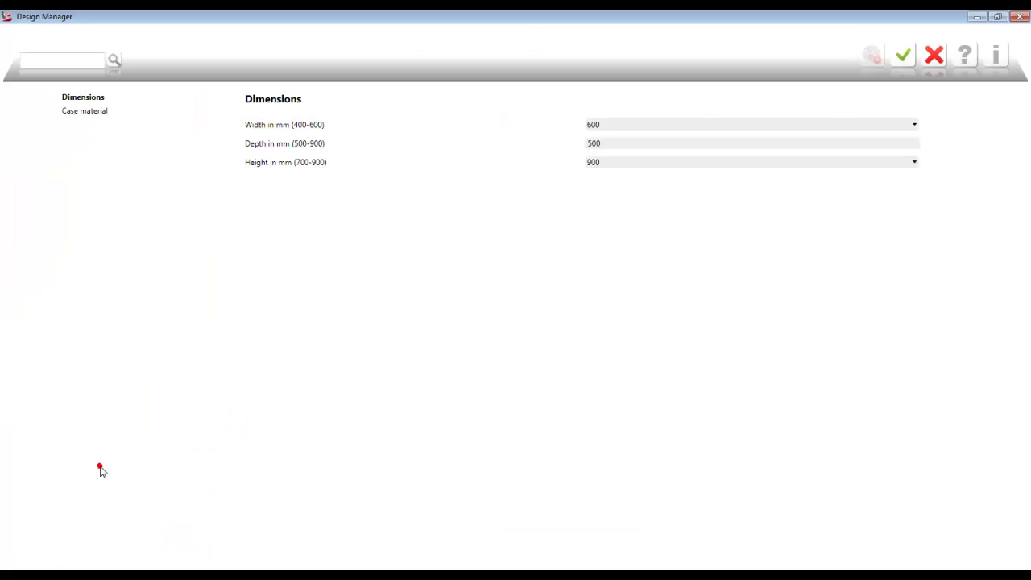
pyautogui.click(97, 114)
pyautogui.click(403, 163)
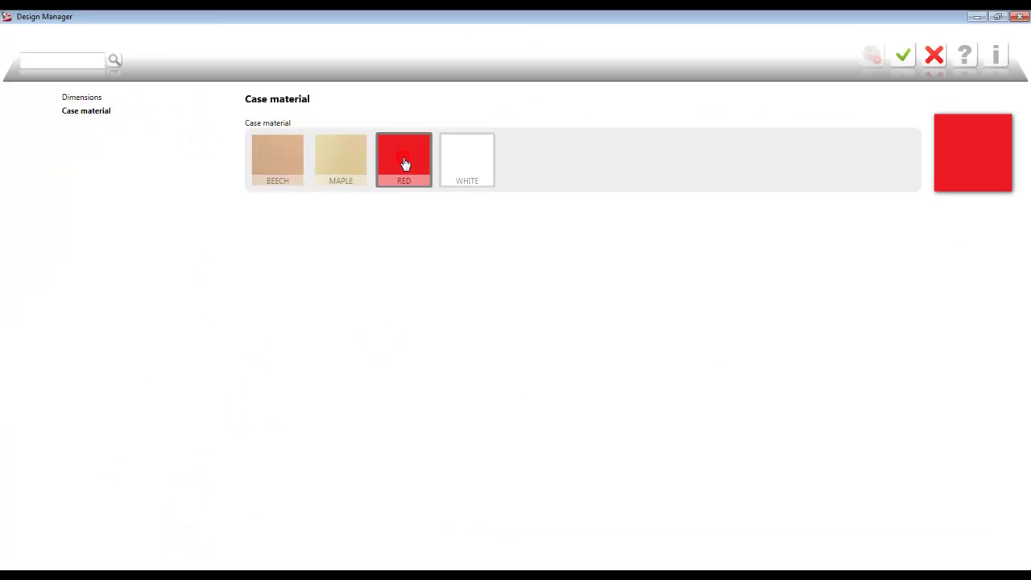
pyautogui.click(907, 55)
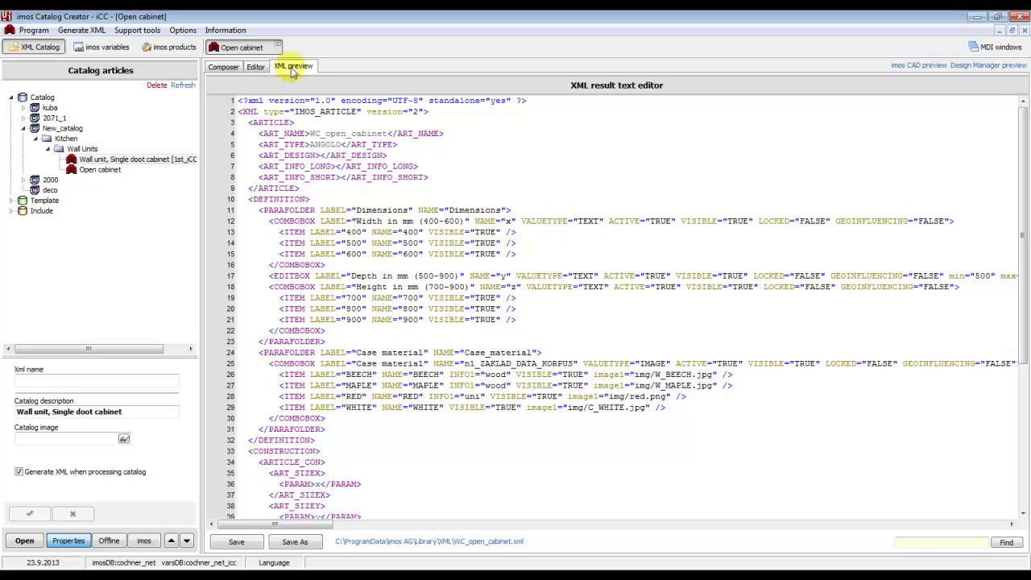
# Add a combo box for a custom variable "filter" with values wooddecor, unicolor and no_filtering to the Case material parafolder
pyautogui.click(225, 67)
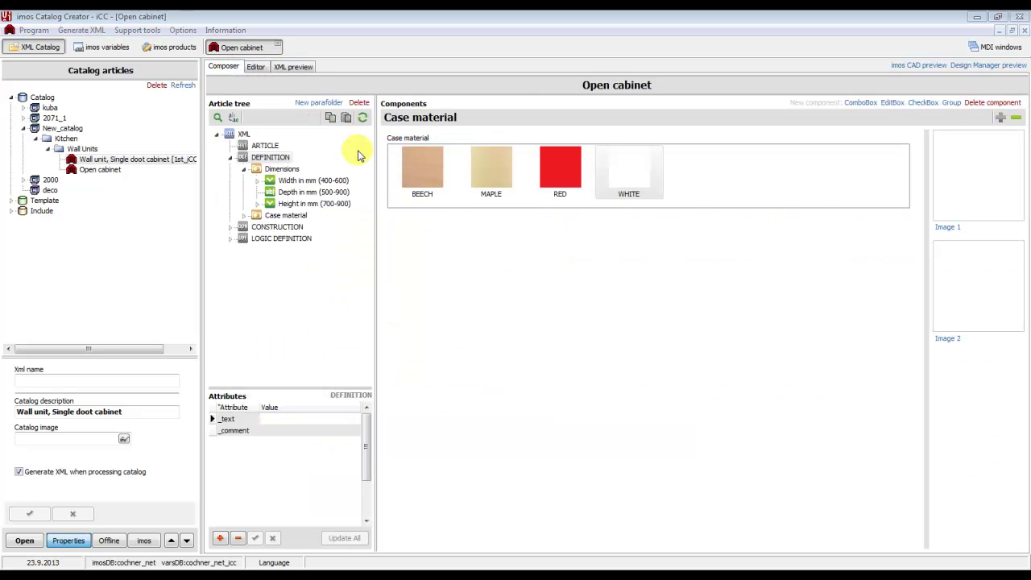
pyautogui.click(247, 216)
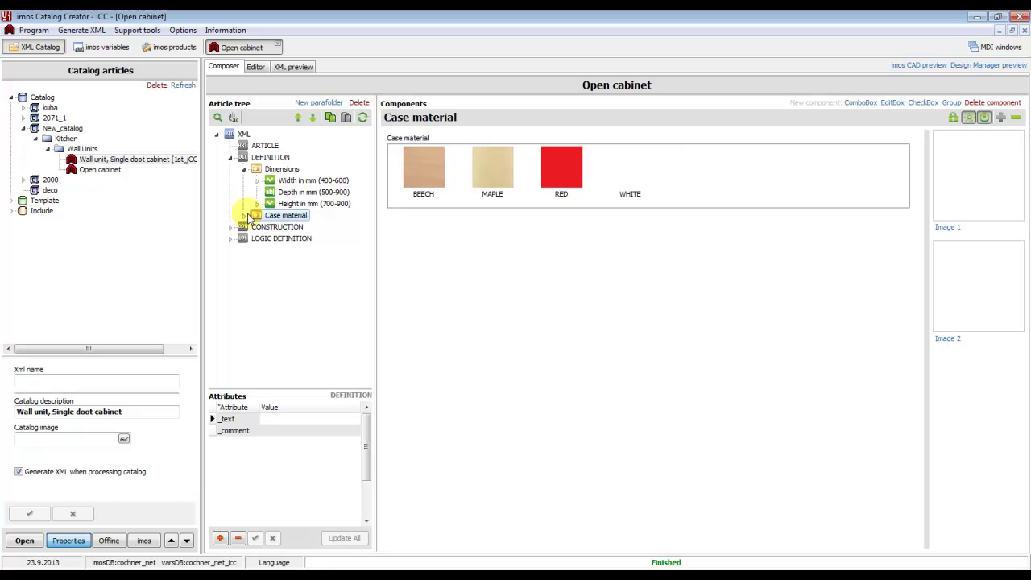
pyautogui.click(257, 228)
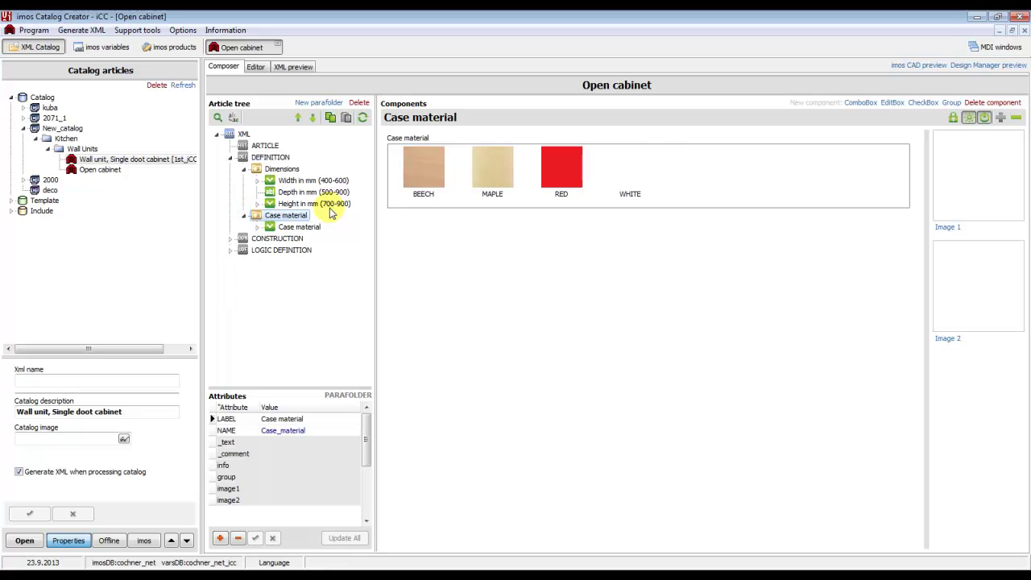
pyautogui.click(861, 103)
pyautogui.click(234, 489)
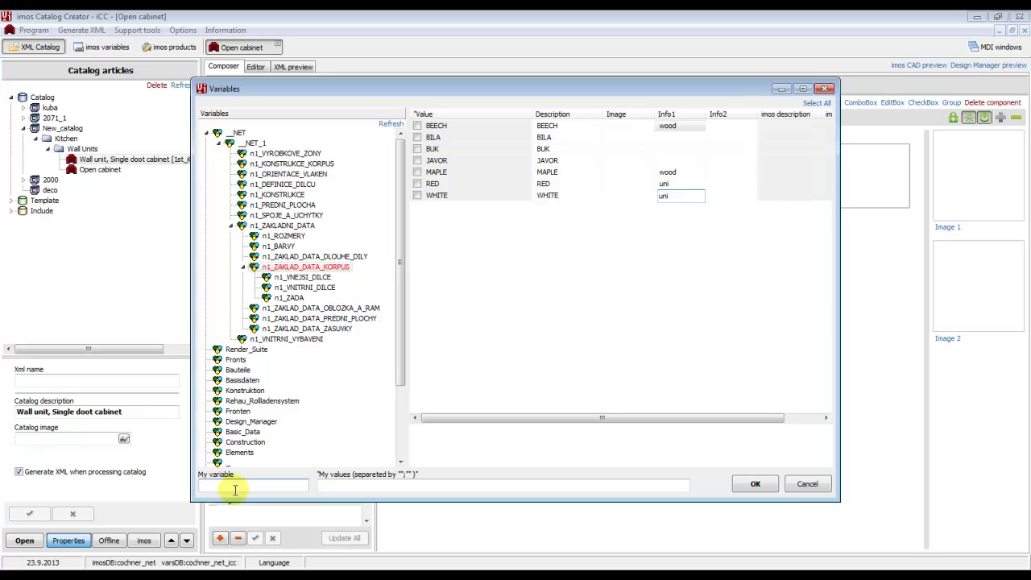
pyautogui.write('filter')
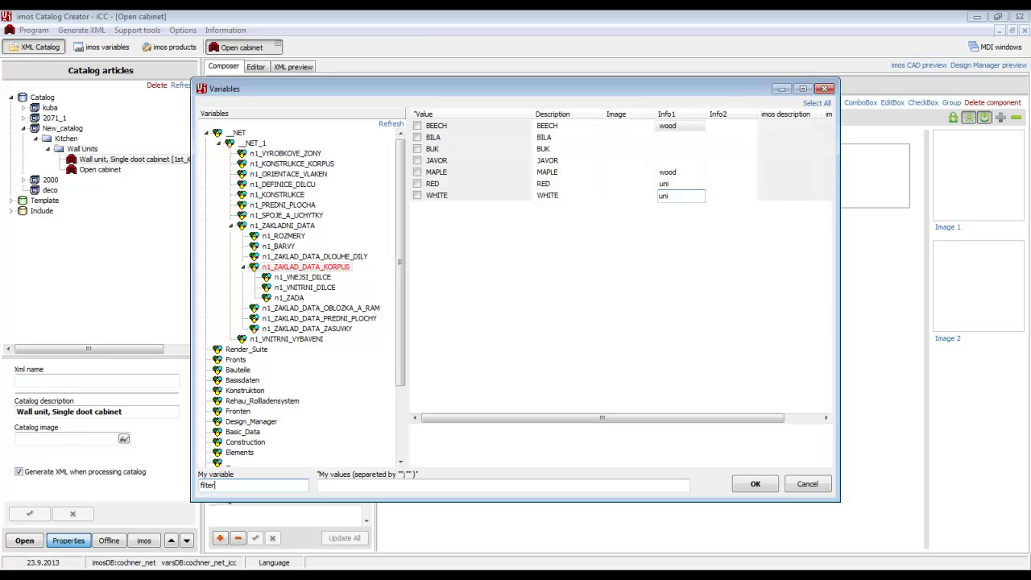
pyautogui.click(337, 487)
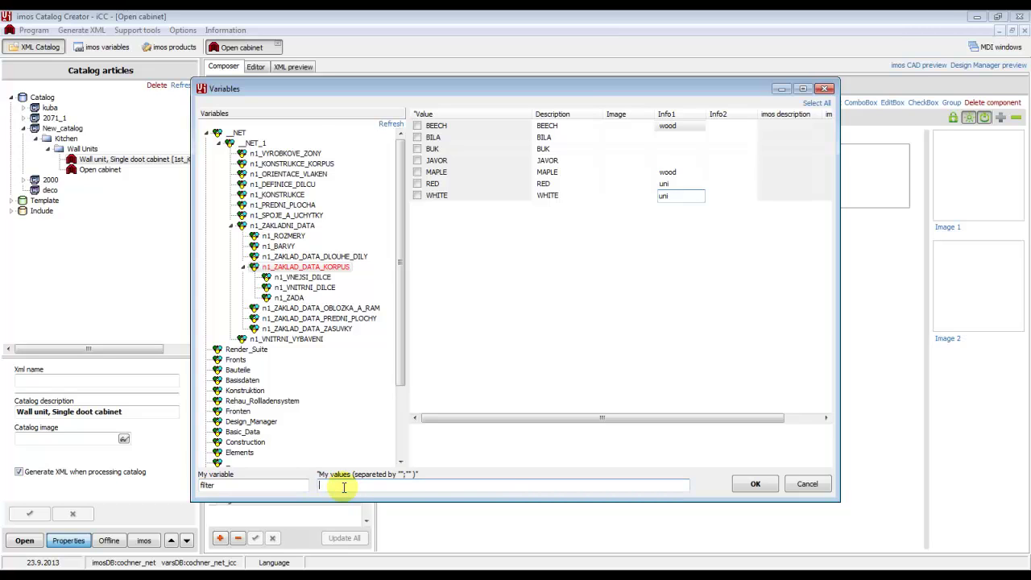
pyautogui.write('wooddecor;unicolor;no_filtering')
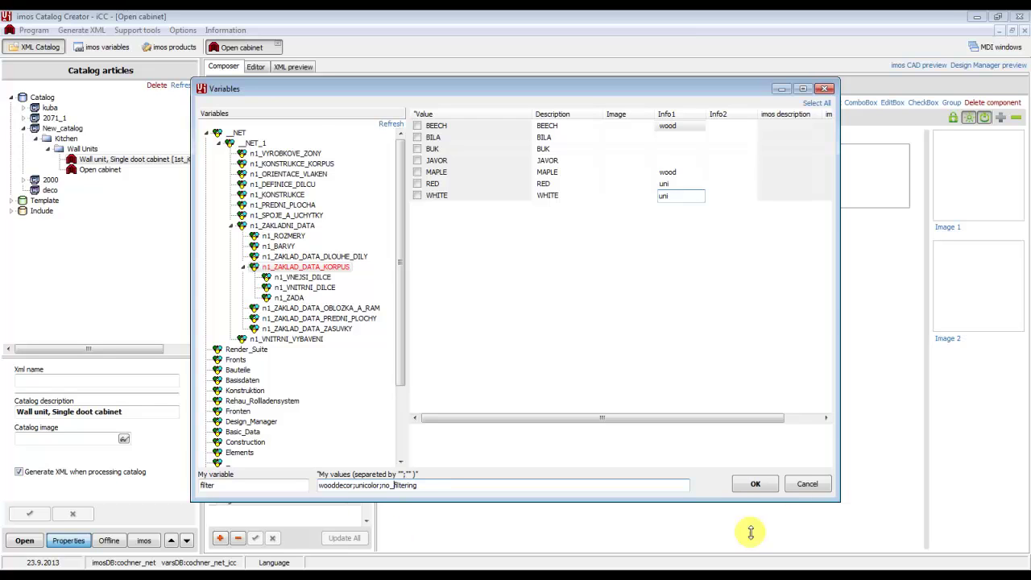
pyautogui.click(753, 484)
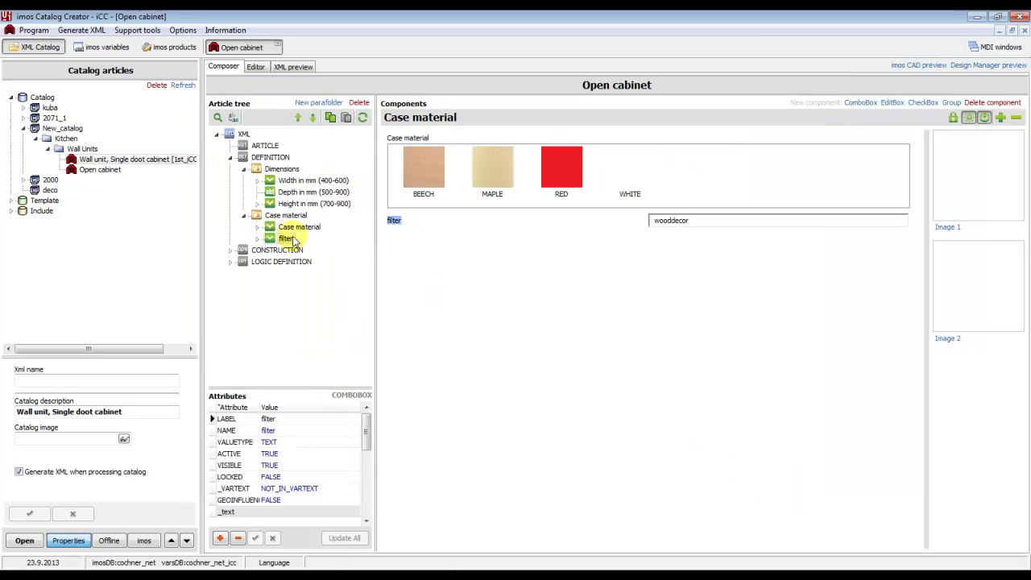
# Move the filter component above the Case material component and set its VALUETYPE to IMAGE
pyautogui.click(298, 118)
pyautogui.click(284, 226)
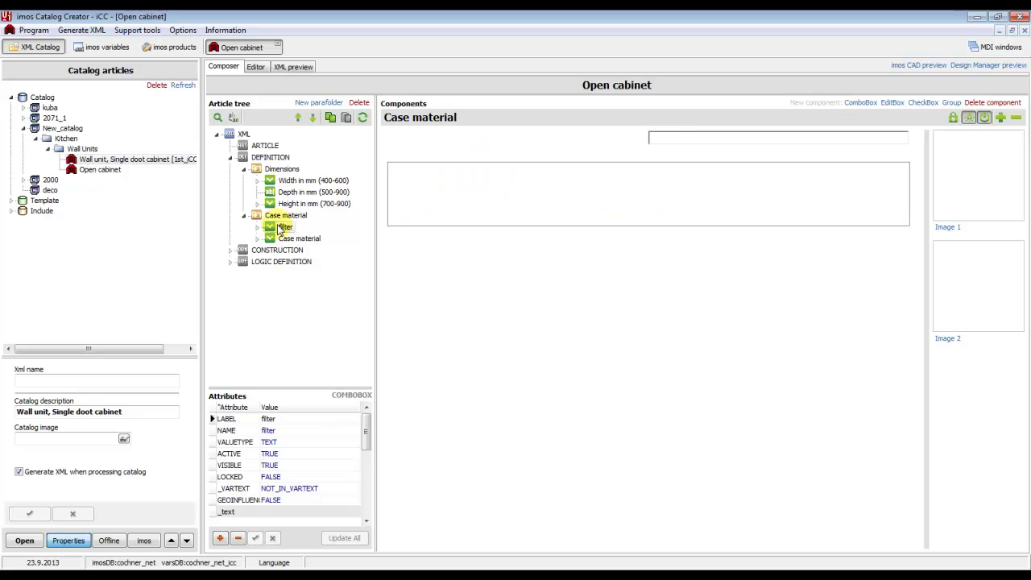
pyautogui.click(266, 442)
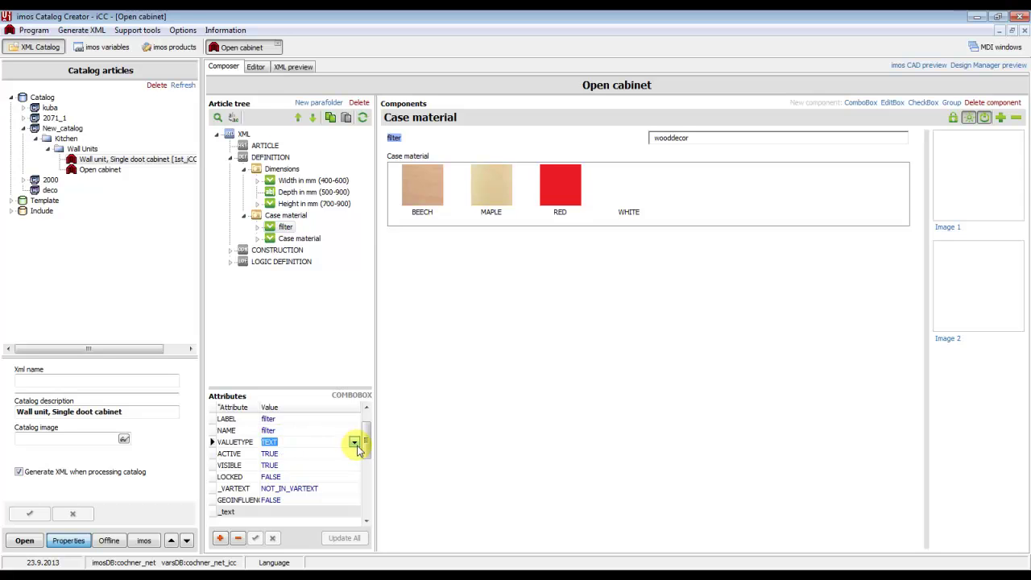
pyautogui.click(354, 443)
pyautogui.click(291, 487)
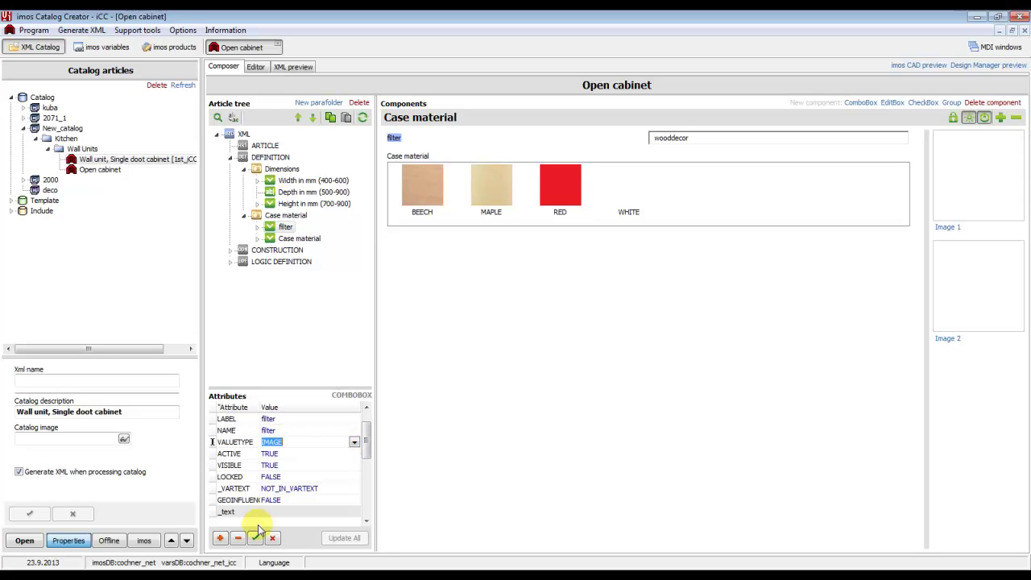
pyautogui.click(255, 537)
# Assign W_CHERRY.jpg from the Wood textures as the image of the wooddecor filter item
pyautogui.click(411, 176)
pyautogui.doubleClick(412, 177)
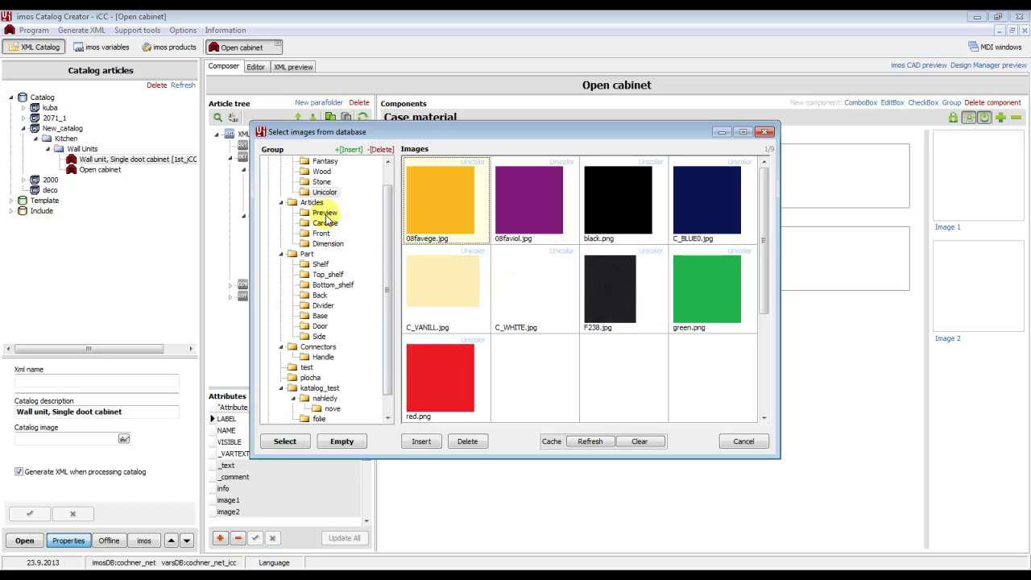
pyautogui.moveTo(386, 220); pyautogui.dragTo(383, 198)
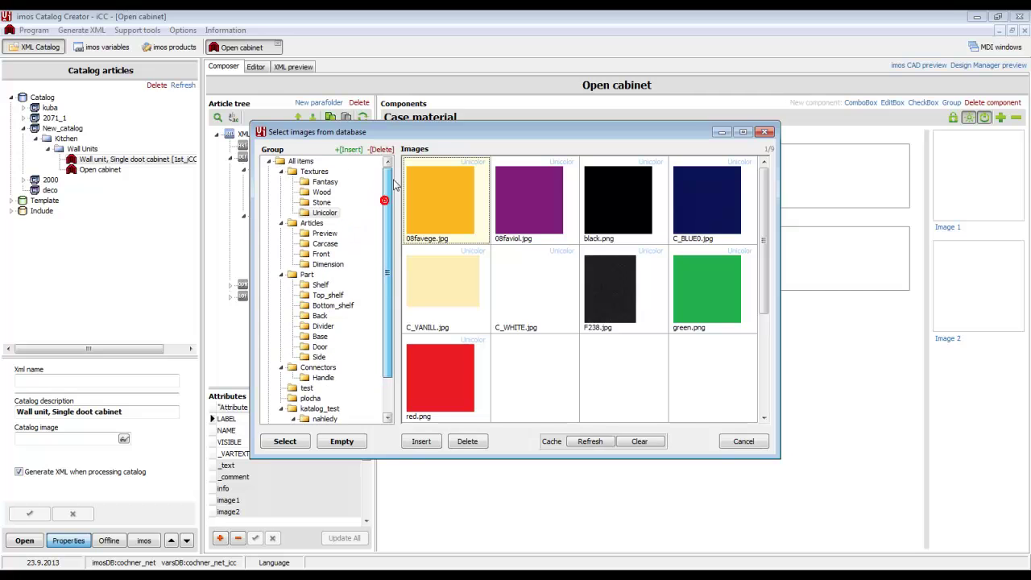
pyautogui.click(321, 192)
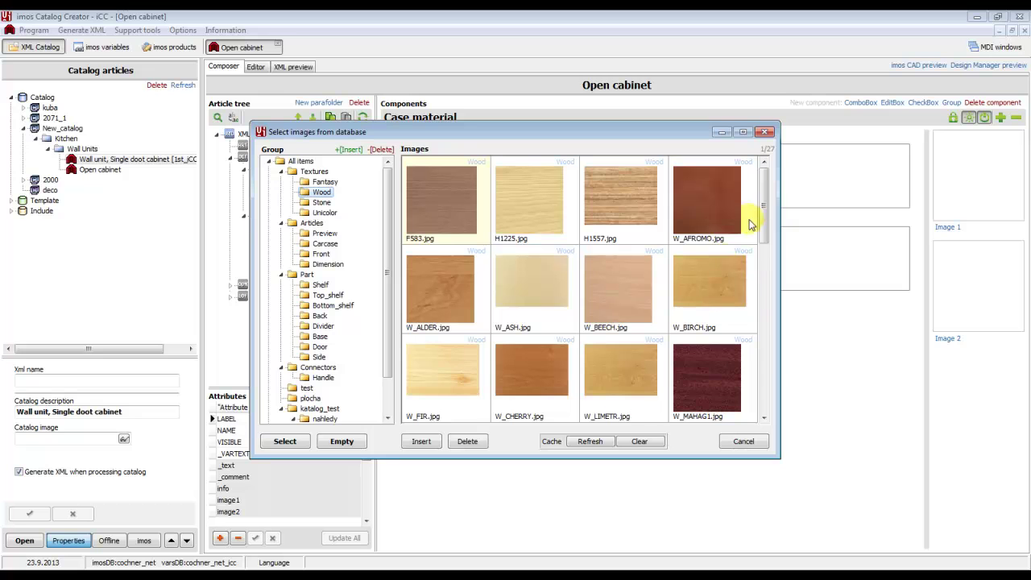
pyautogui.moveTo(759, 223); pyautogui.dragTo(777, 190)
pyautogui.click(521, 375)
pyautogui.doubleClick(520, 377)
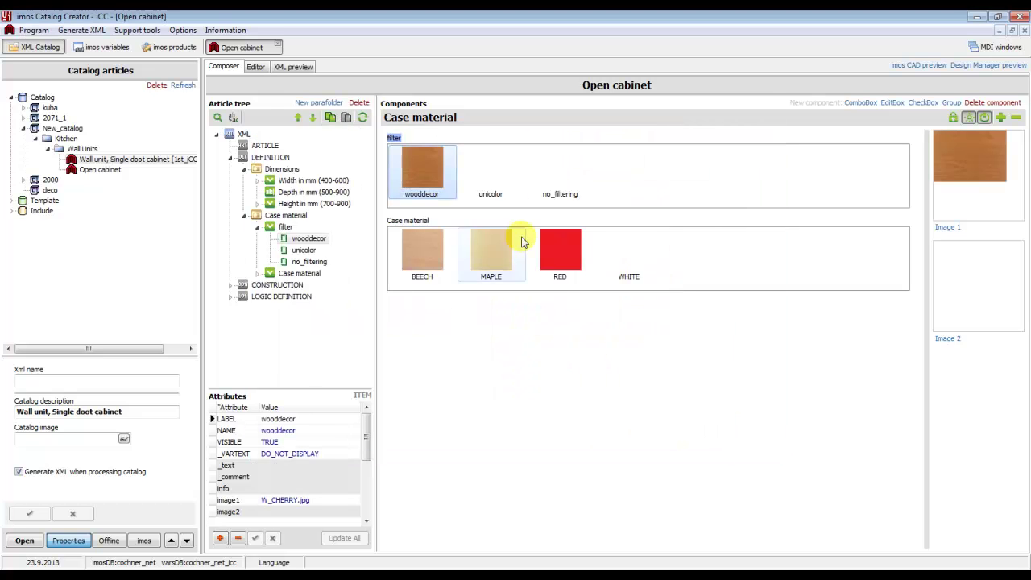
# Assign C_BLUE0.jpg from the Unicolor textures as the image of the unicolor filter item
pyautogui.doubleClick(478, 169)
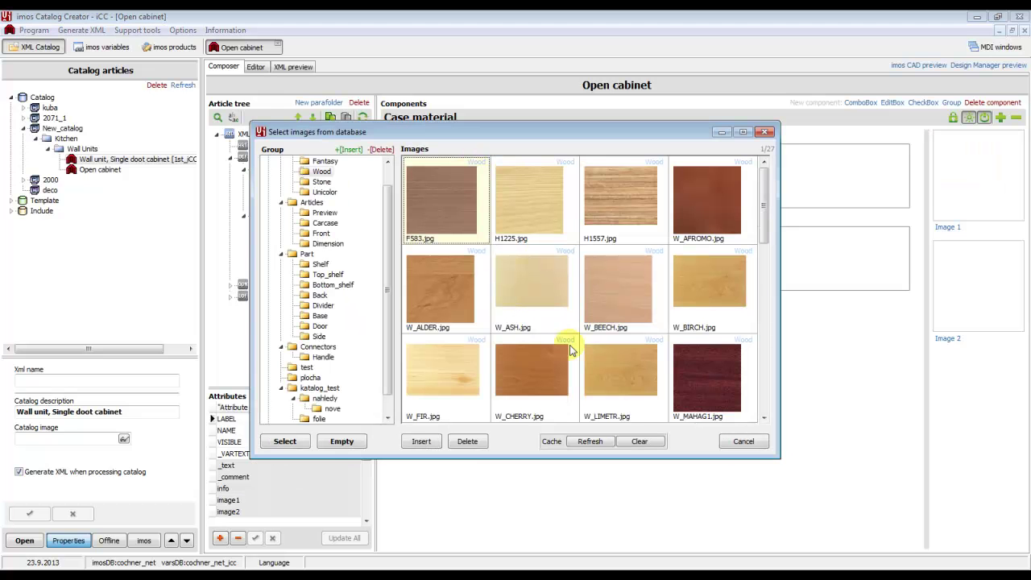
pyautogui.click(323, 192)
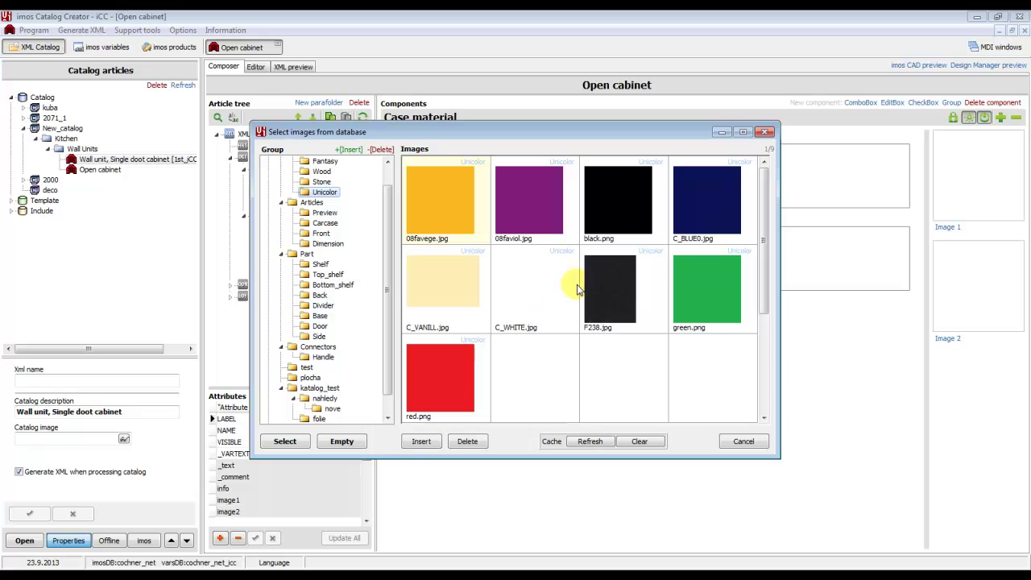
pyautogui.click(695, 193)
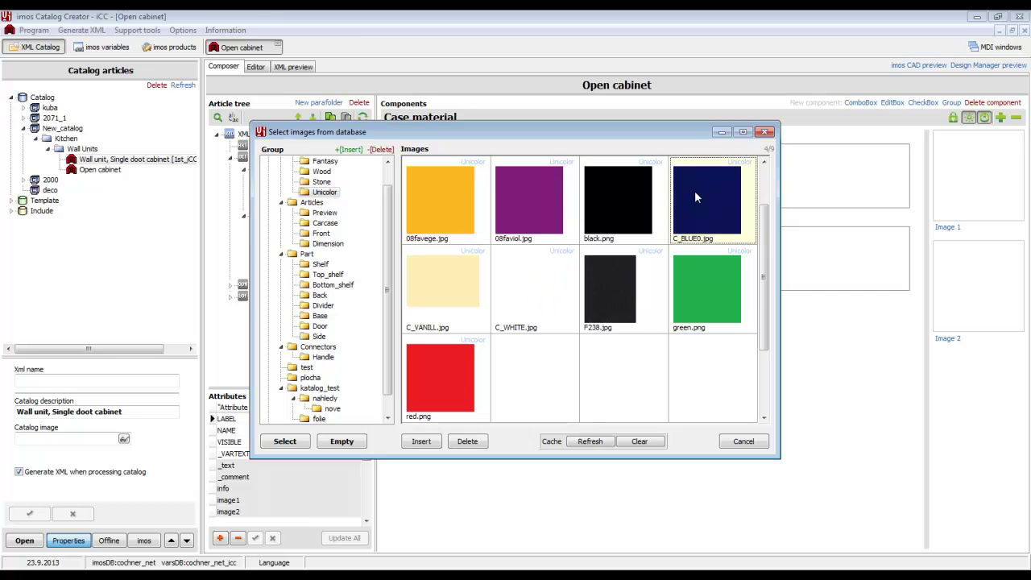
pyautogui.doubleClick(701, 212)
# Assign F004.jpg from the Fantasy textures as the image of the no_filtering filter item
pyautogui.click(549, 168)
pyautogui.doubleClick(565, 175)
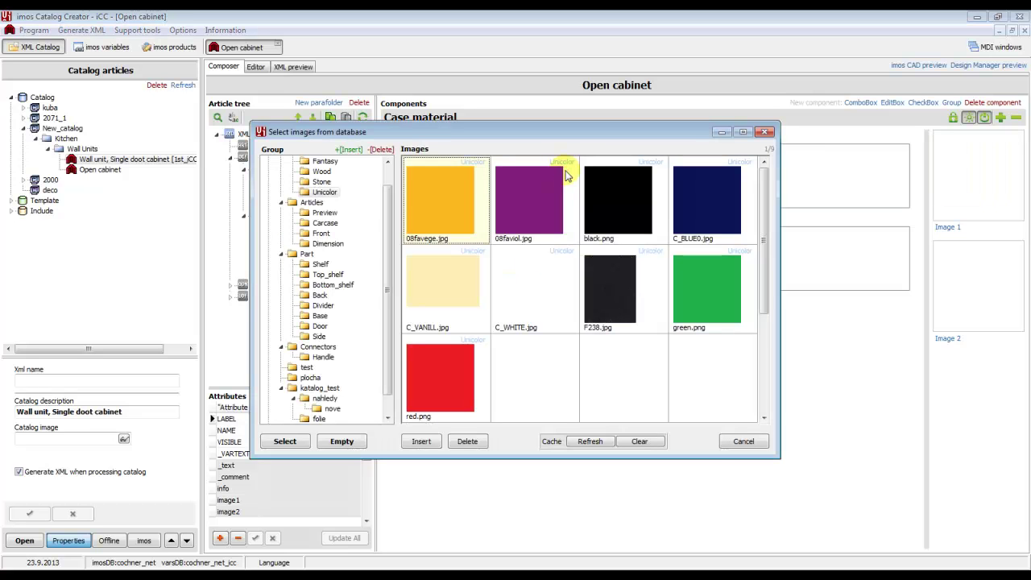
pyautogui.click(325, 161)
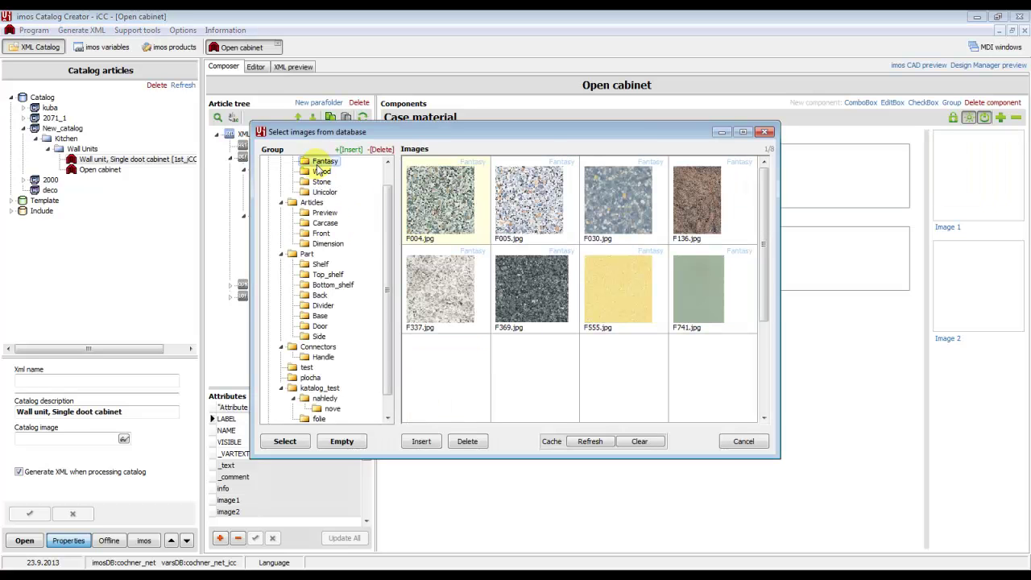
pyautogui.doubleClick(437, 185)
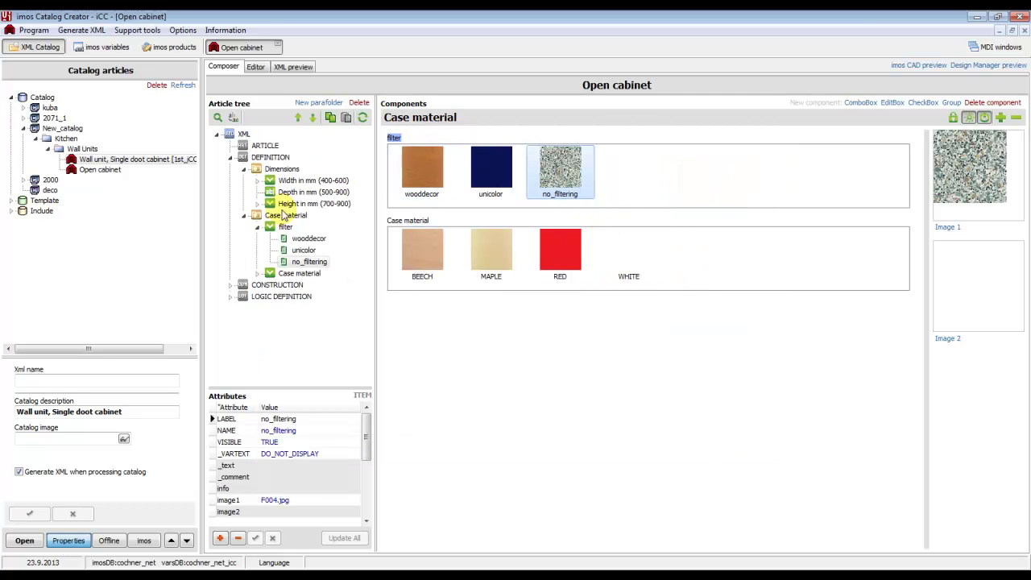
# Collapse the filter items and insert an IF block into the article's LOGIC DEFINITION
pyautogui.click(258, 230)
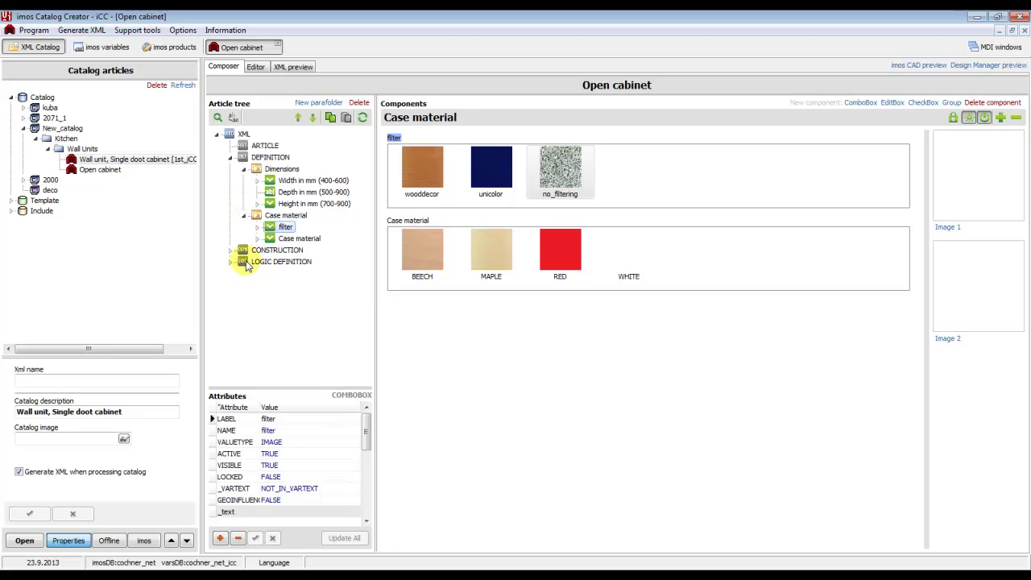
pyautogui.click(231, 262)
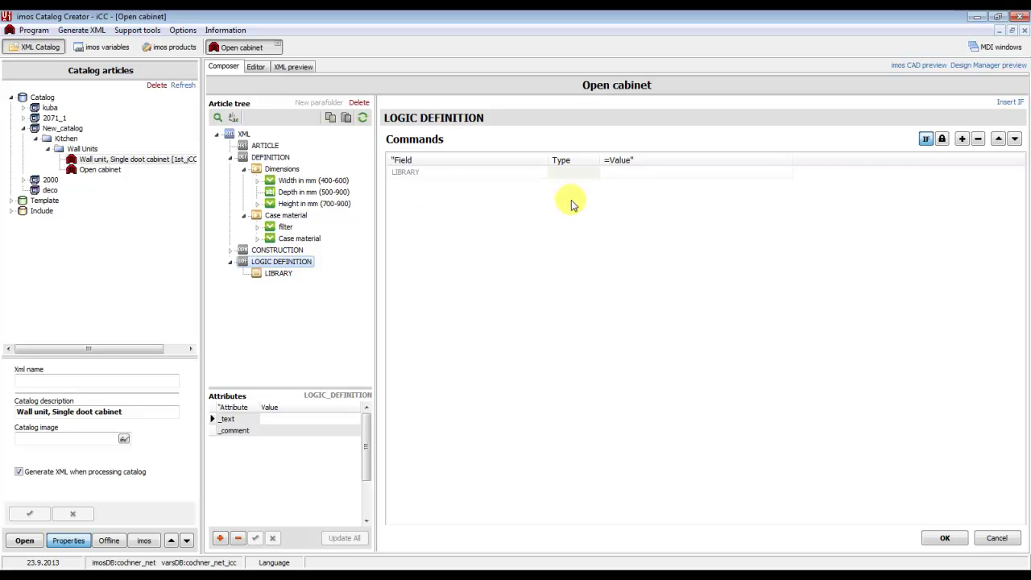
pyautogui.click(1012, 103)
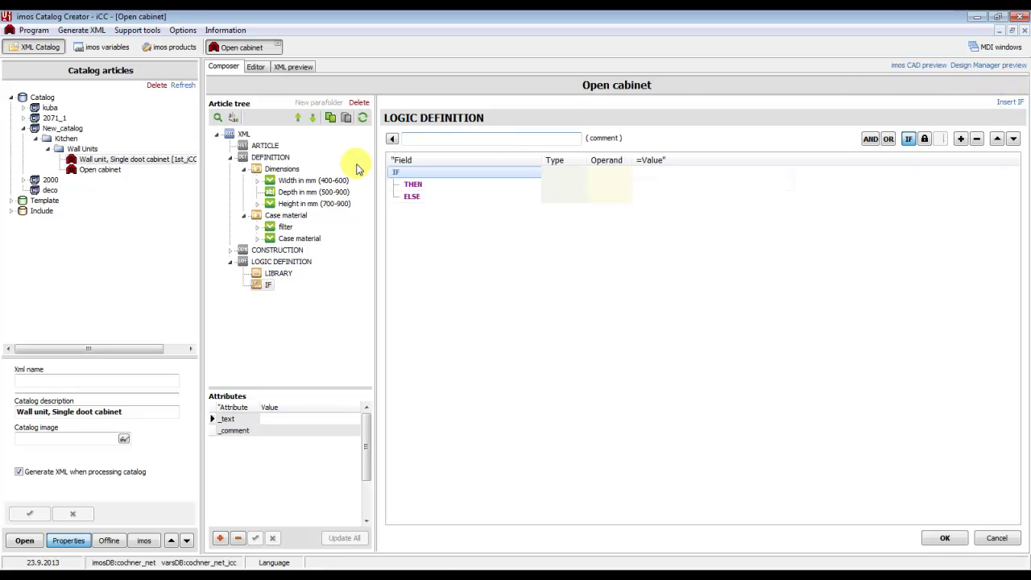
# Define the IF condition so that the value of the filter variable equals wooddecor
pyautogui.click(433, 175)
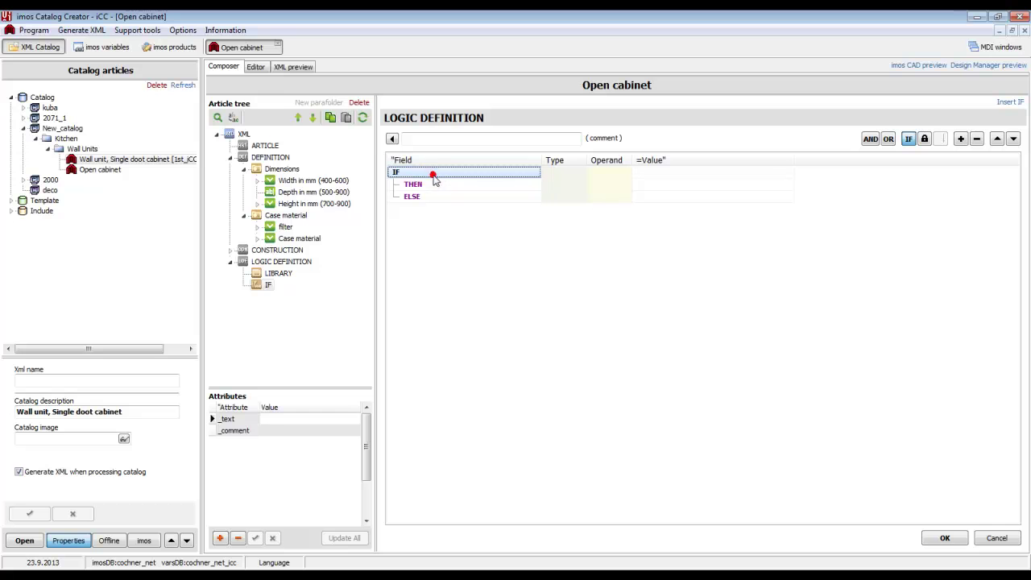
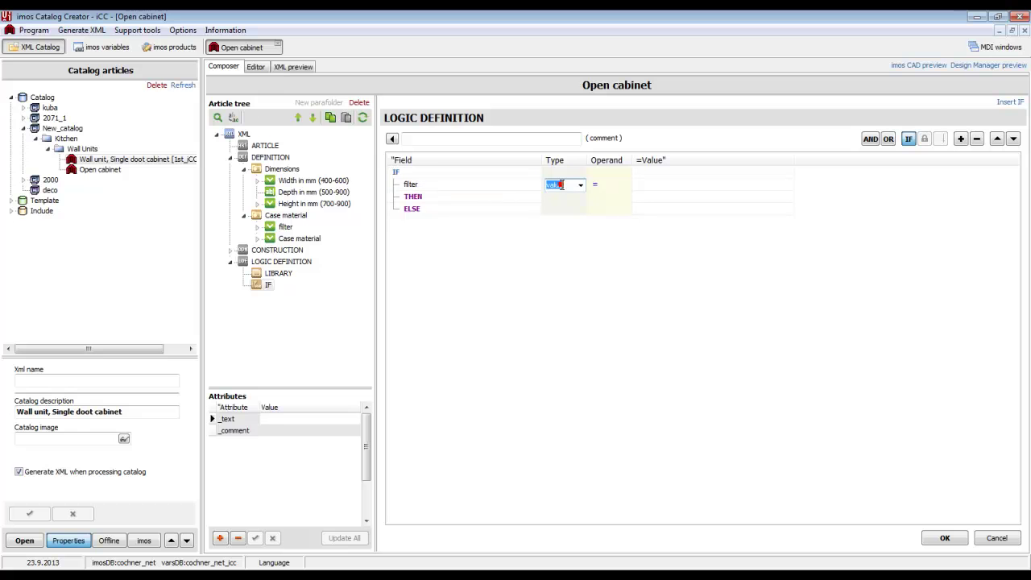
pyautogui.click(603, 184)
pyautogui.click(662, 186)
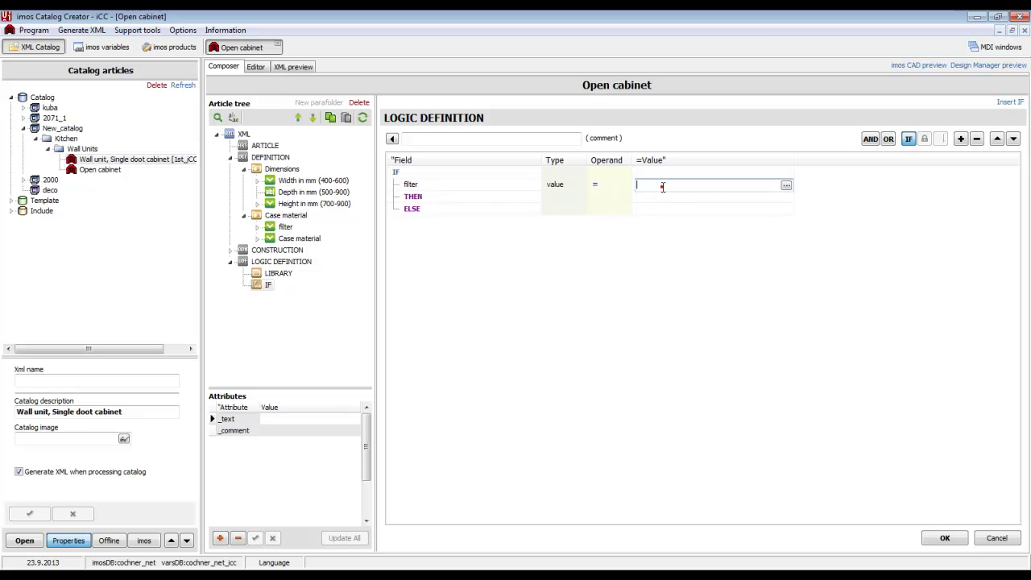
pyautogui.click(786, 185)
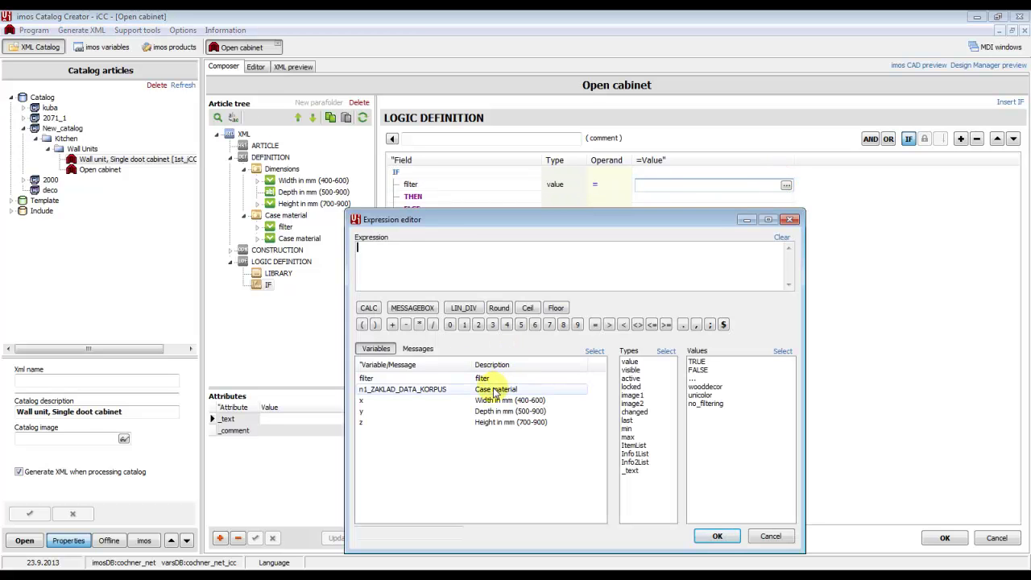
pyautogui.click(376, 377)
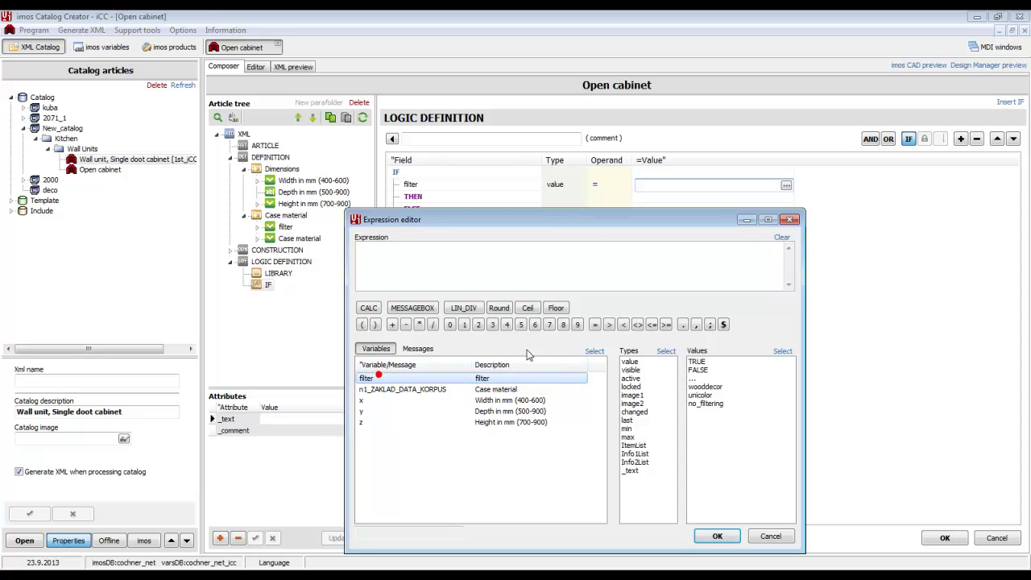
pyautogui.click(630, 362)
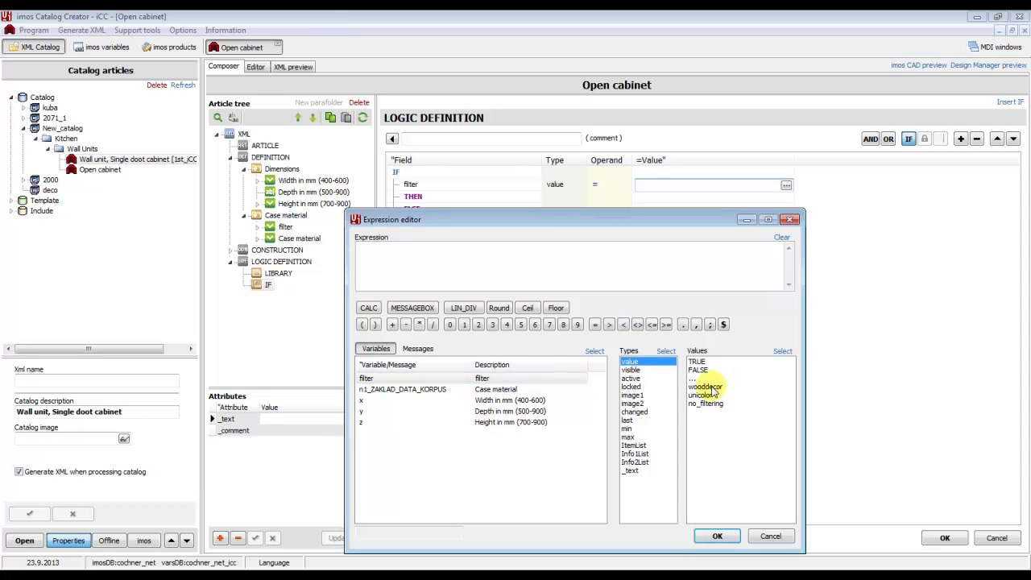
pyautogui.click(712, 388)
pyautogui.doubleClick(718, 390)
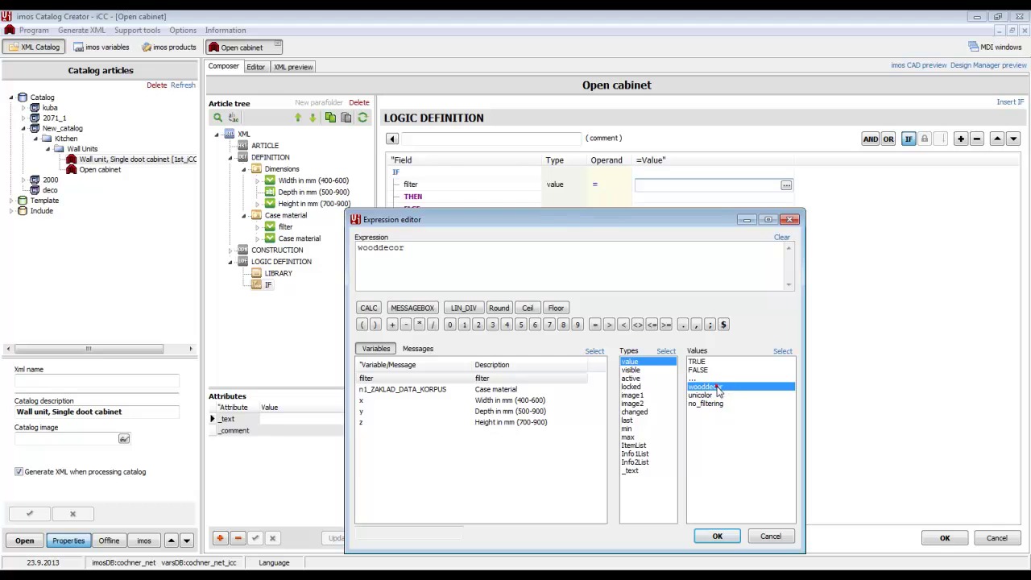
pyautogui.click(717, 536)
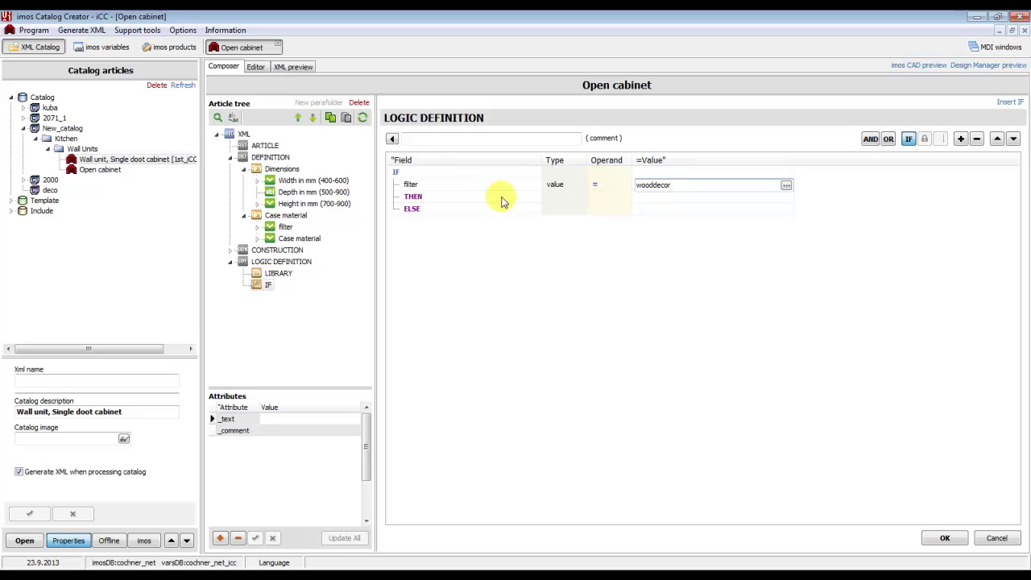
# Add a command for the case material variable n1_ZAKLAD_DATA_KORPUS to the THEN branch
pyautogui.click(454, 197)
pyautogui.click(959, 139)
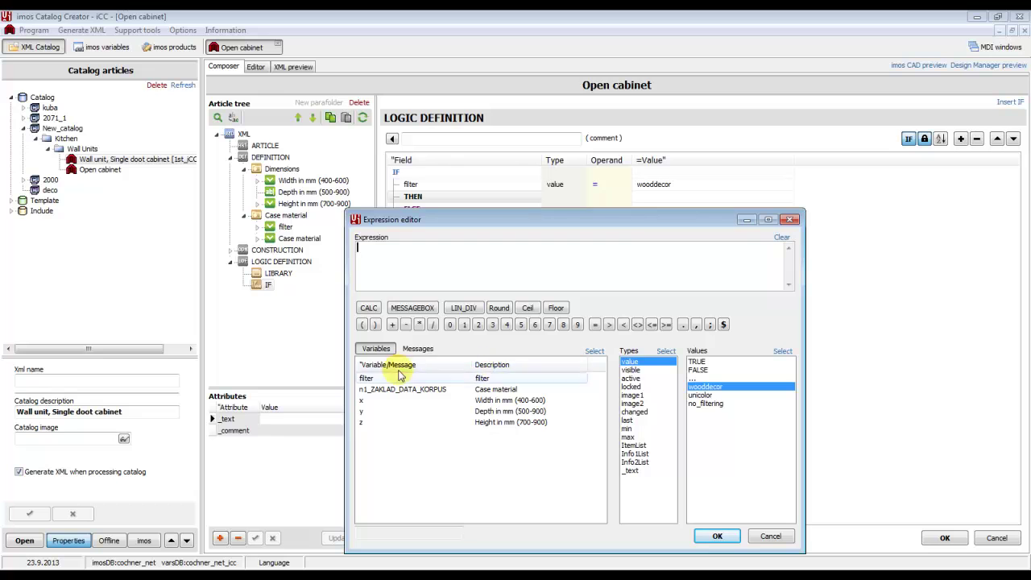
pyautogui.doubleClick(477, 390)
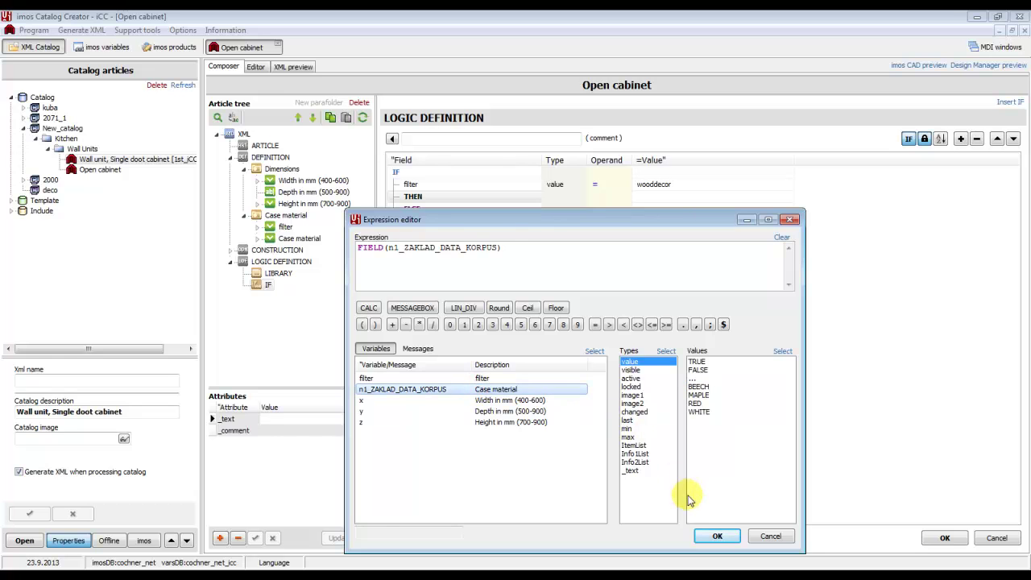
pyautogui.click(717, 536)
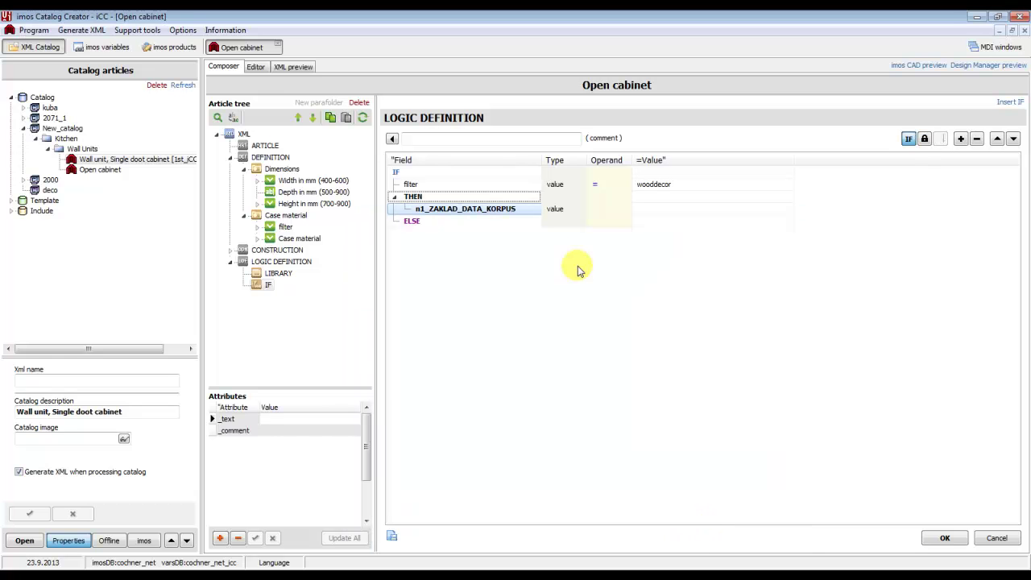
# Set the type of the n1_ZAKLAD_DATA_KORPUS command in the THEN branch to Info1List
pyautogui.click(558, 211)
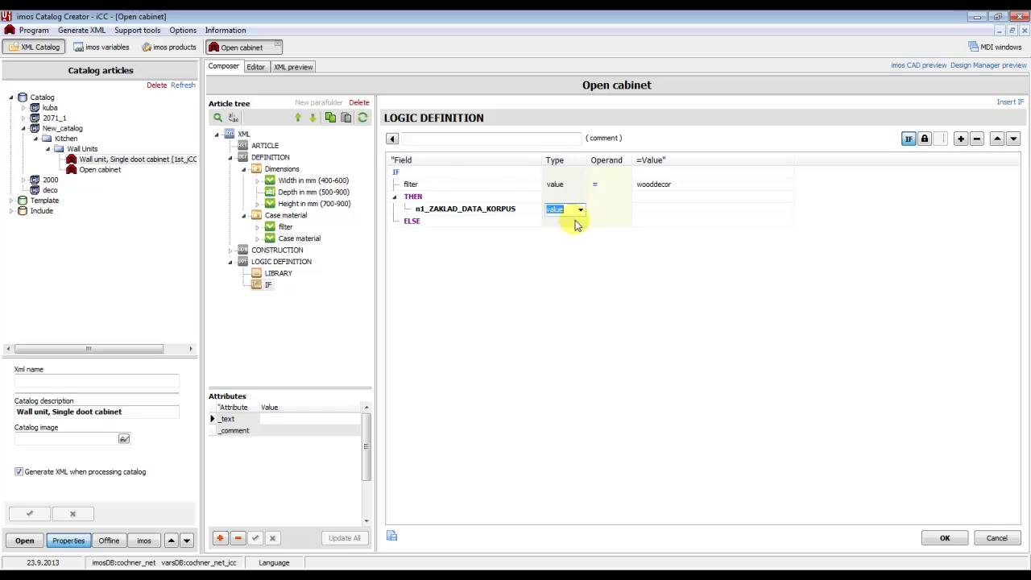
pyautogui.click(580, 210)
pyautogui.moveTo(581, 240); pyautogui.dragTo(581, 269)
pyautogui.click(561, 273)
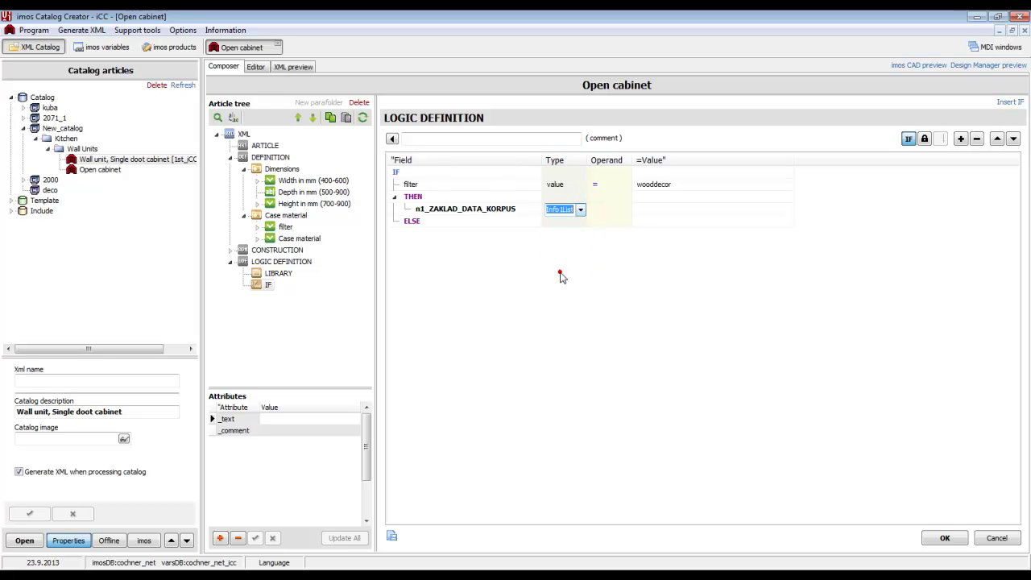
# Assign the case material's Info1List value wood to the THEN command and save the filter=wooddecor IF block
pyautogui.click(644, 211)
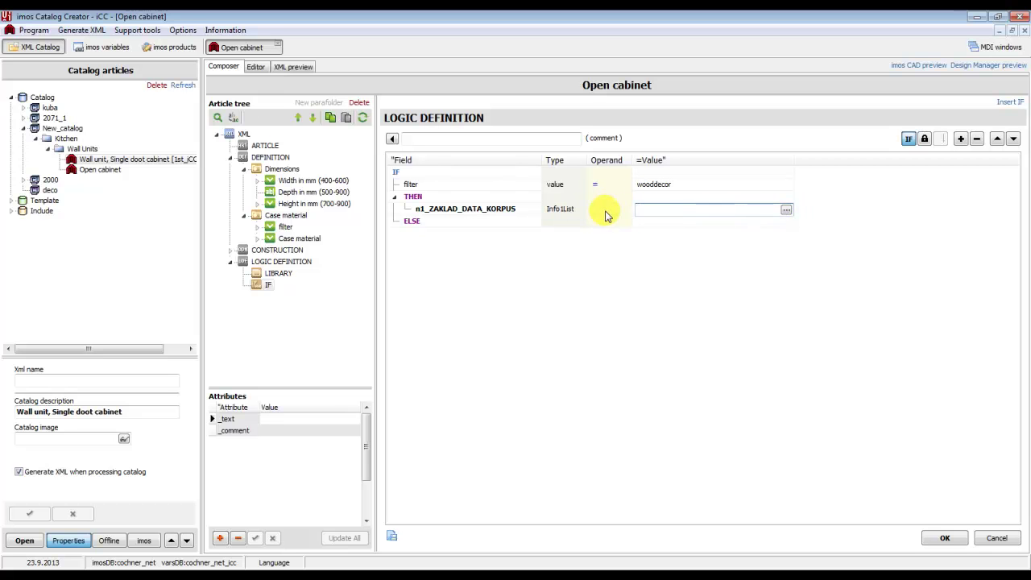
pyautogui.click(787, 210)
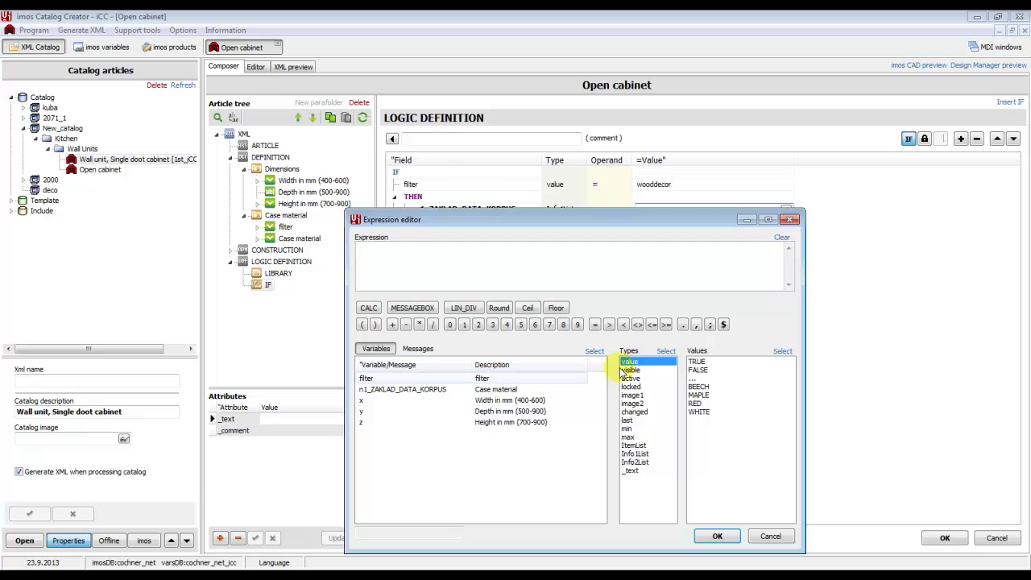
pyautogui.click(407, 390)
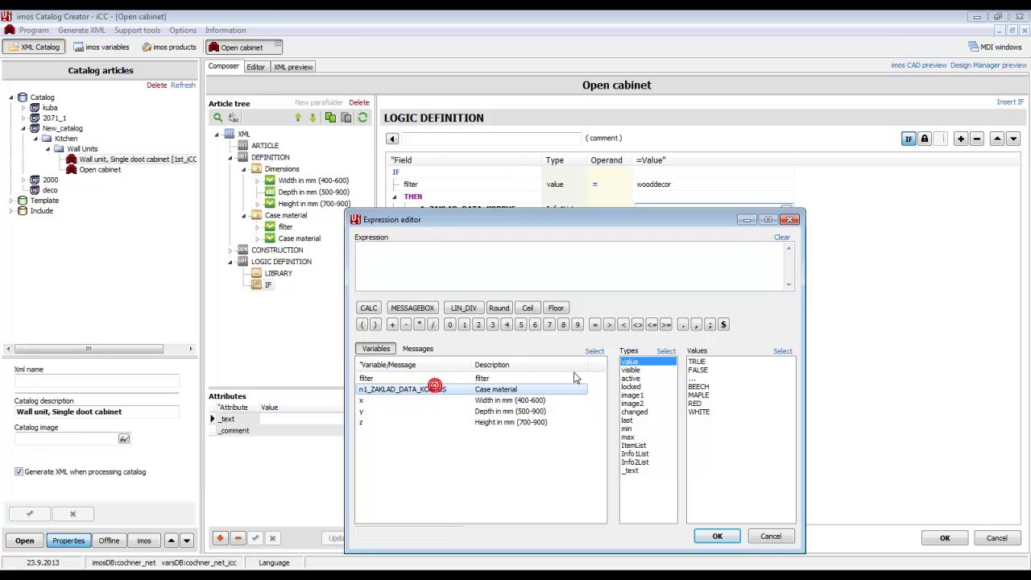
pyautogui.click(636, 453)
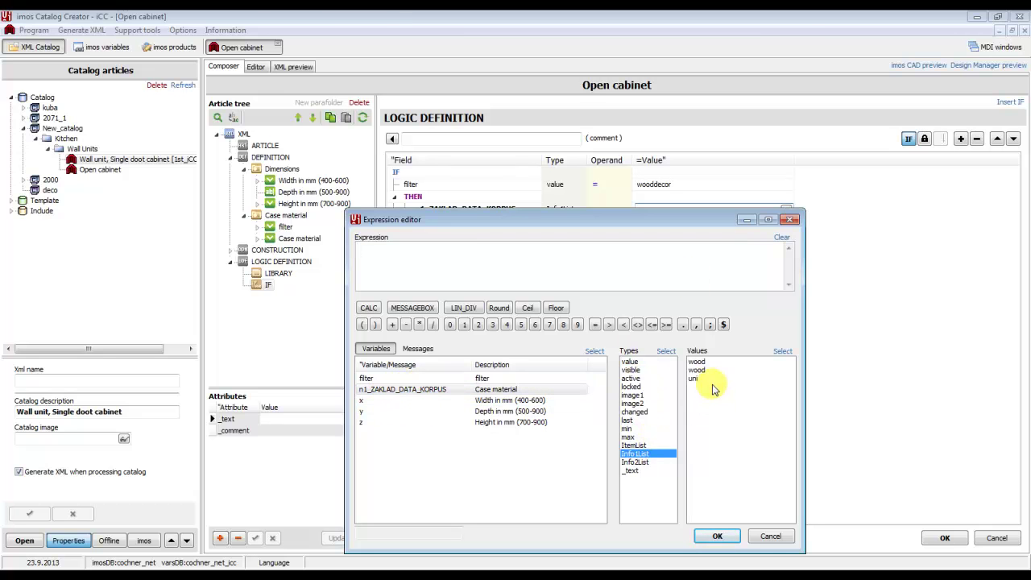
pyautogui.click(696, 362)
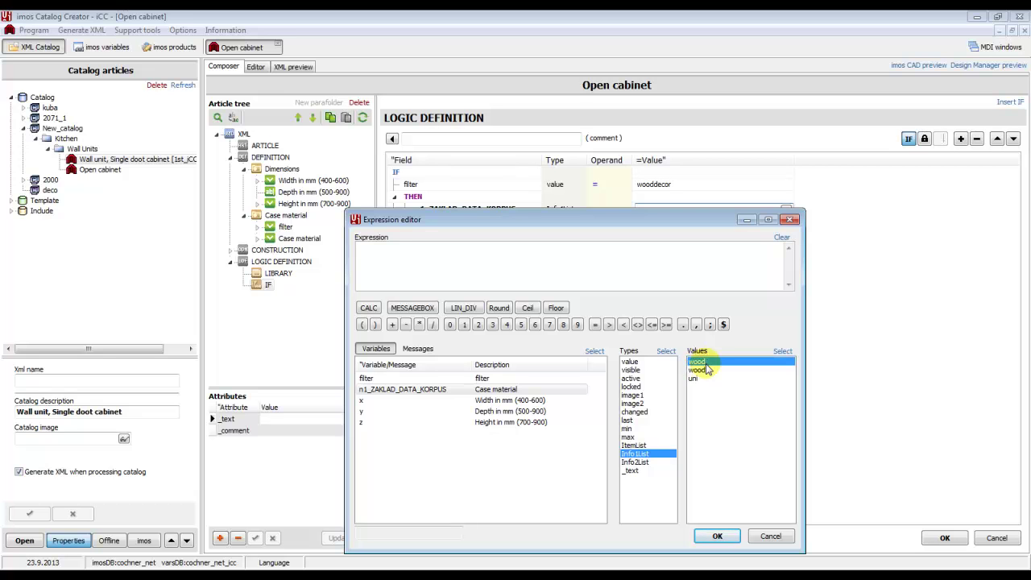
pyautogui.click(718, 534)
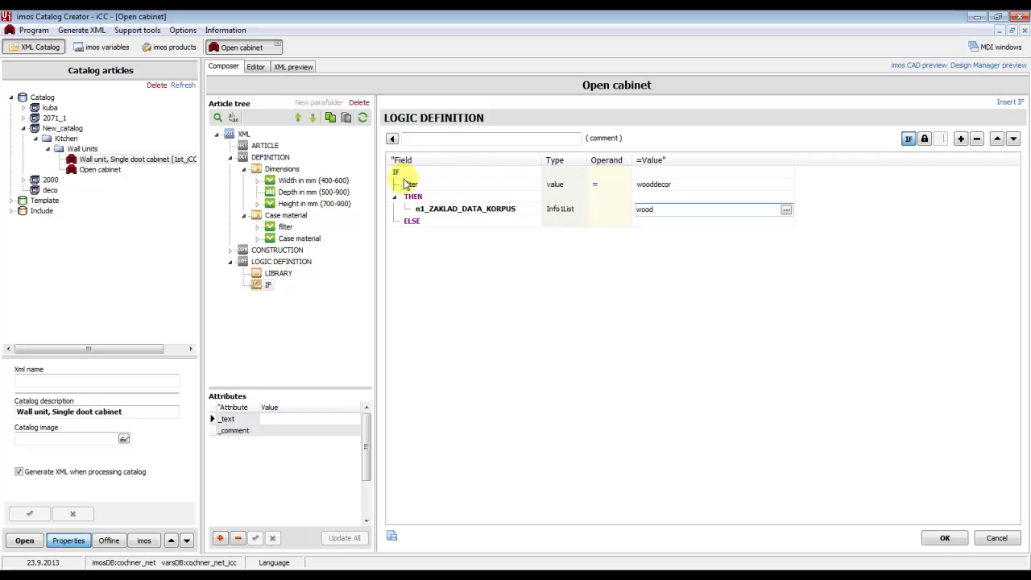
pyautogui.click(938, 540)
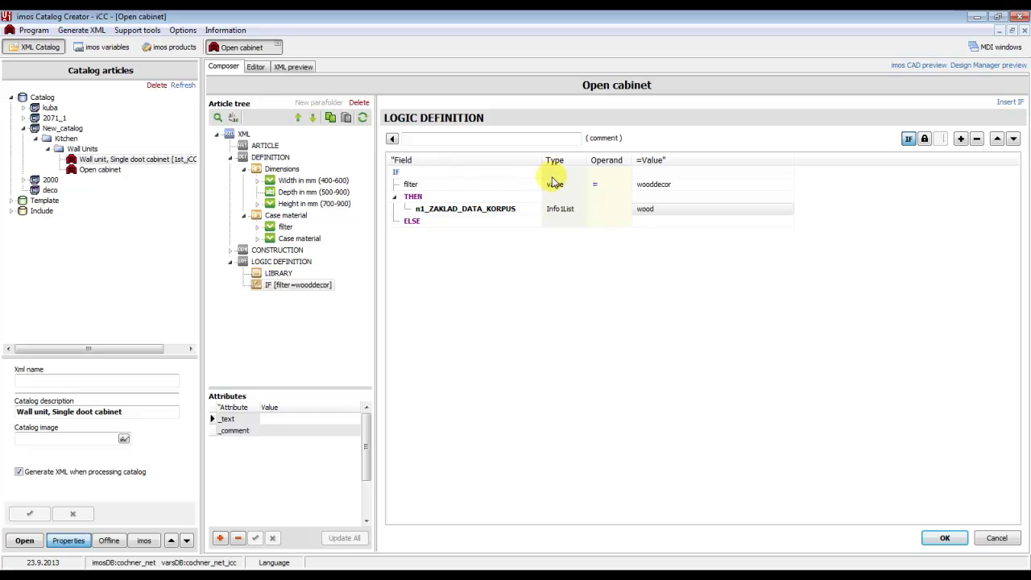
pyautogui.click(412, 185)
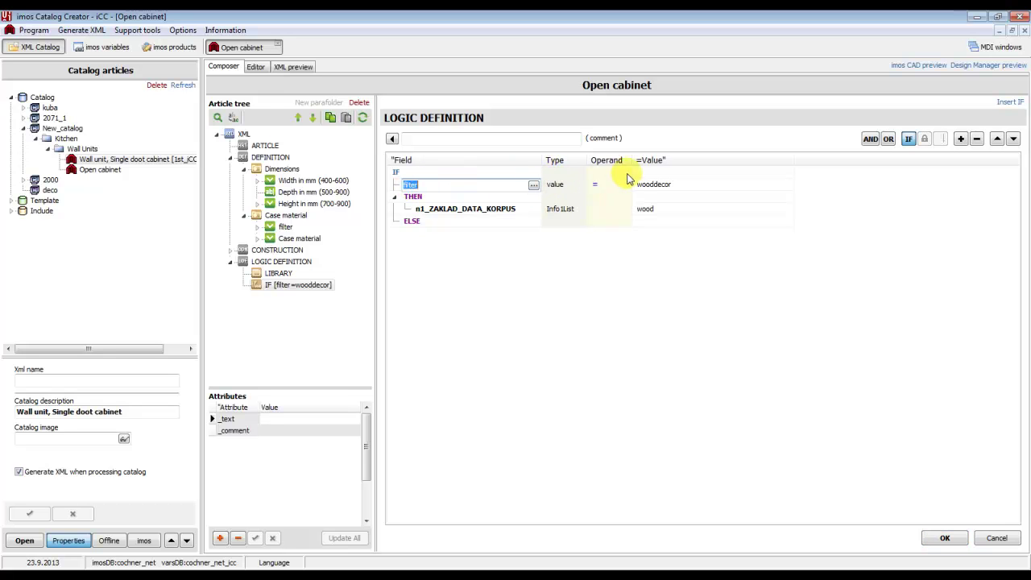
pyautogui.click(431, 198)
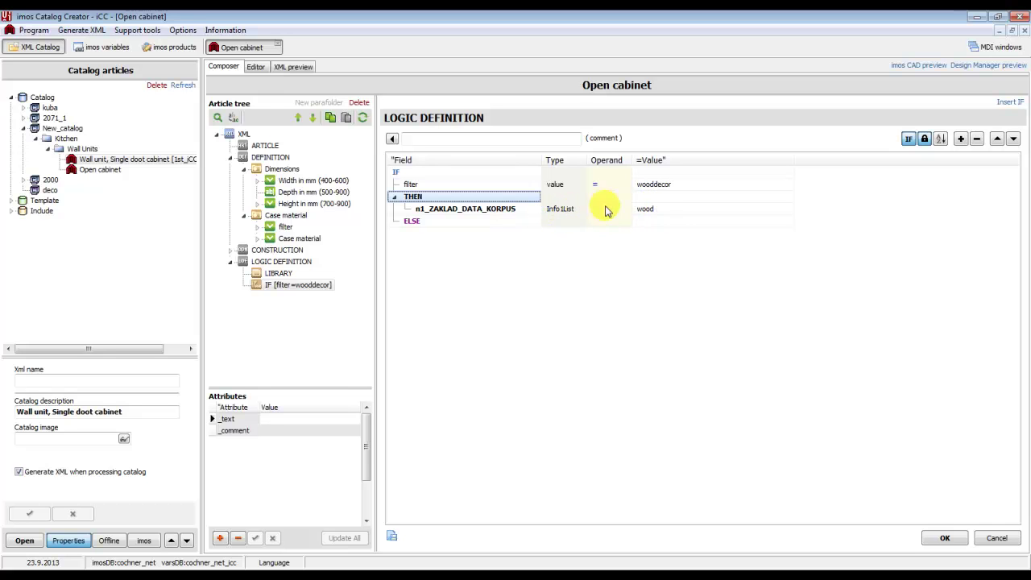
pyautogui.click(654, 211)
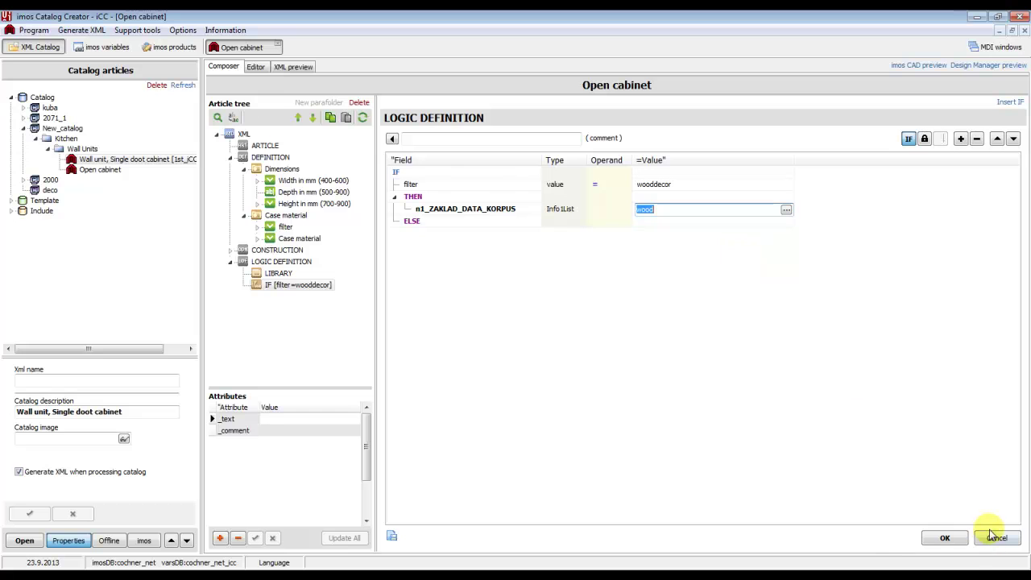
pyautogui.click(945, 538)
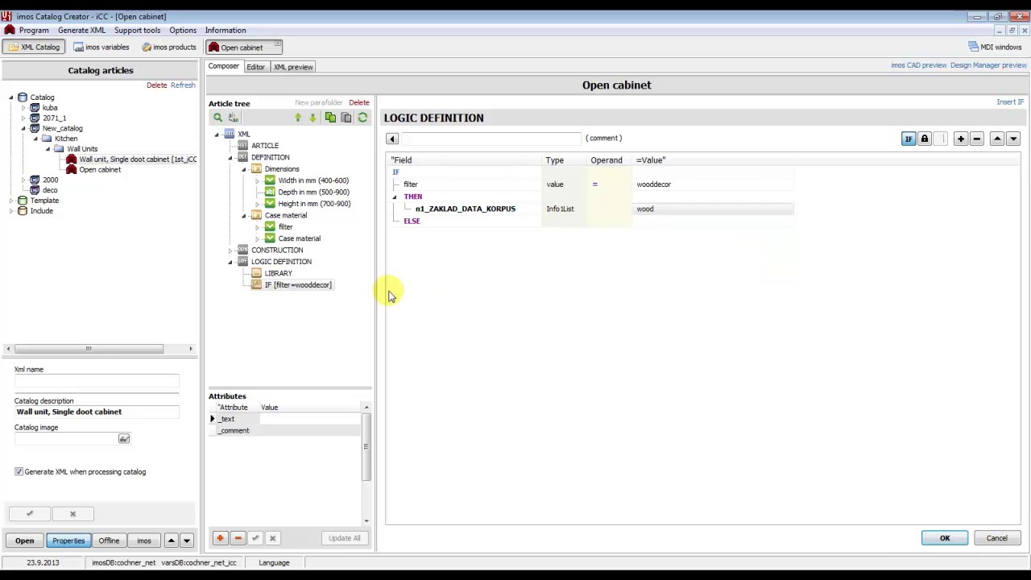
pyautogui.click(414, 222)
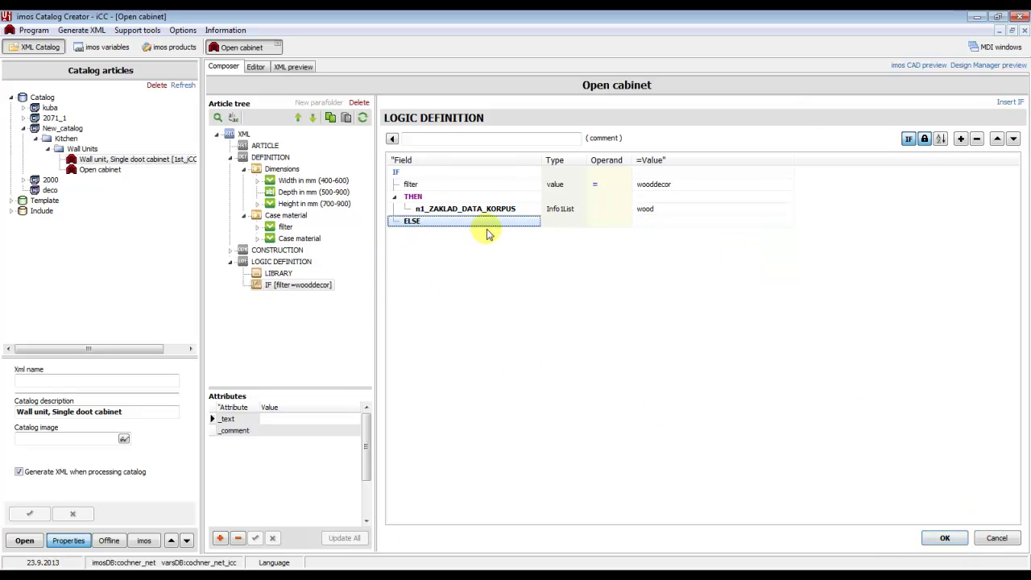
pyautogui.click(1012, 103)
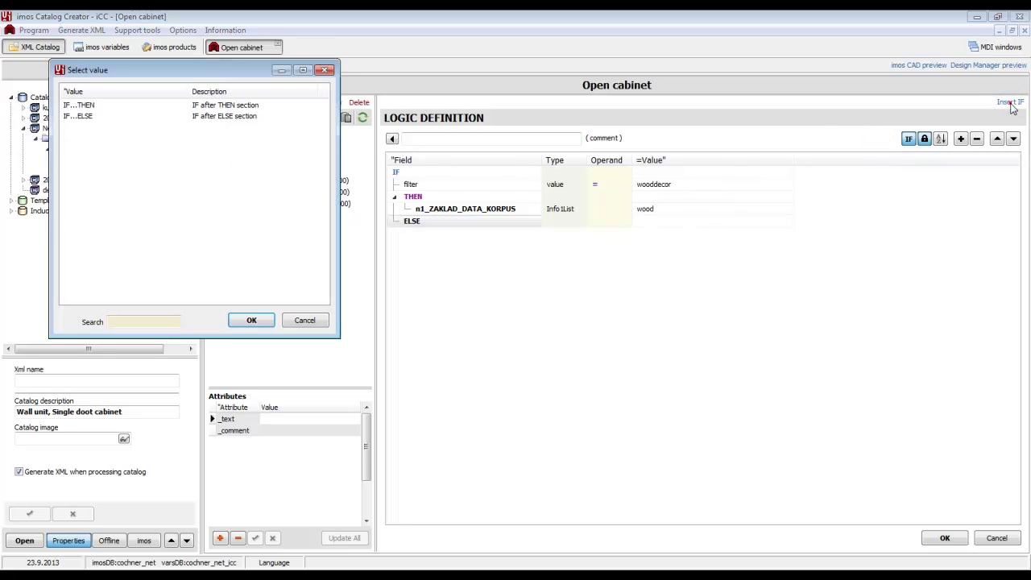
pyautogui.click(80, 118)
pyautogui.click(87, 108)
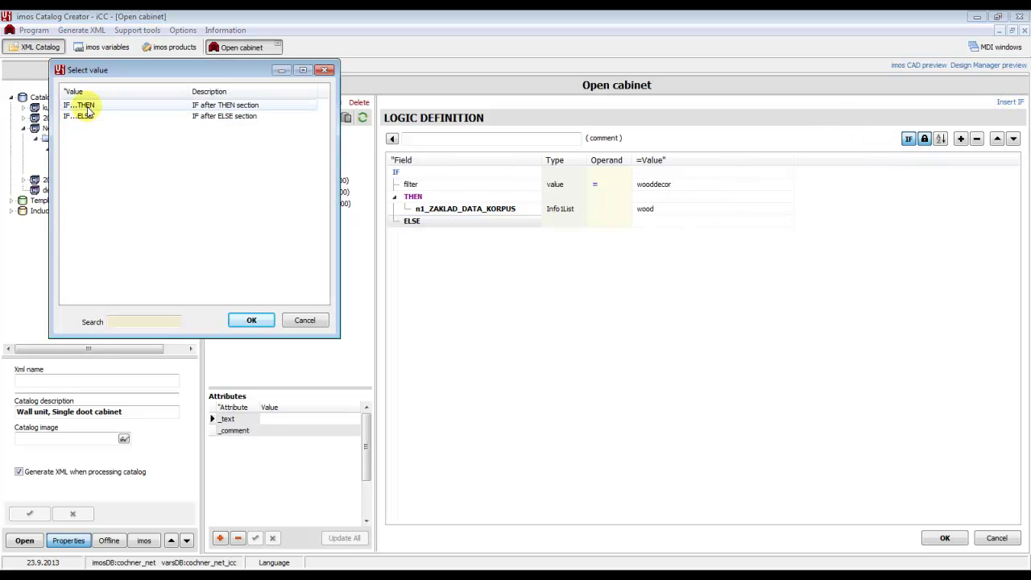
pyautogui.press('Return')
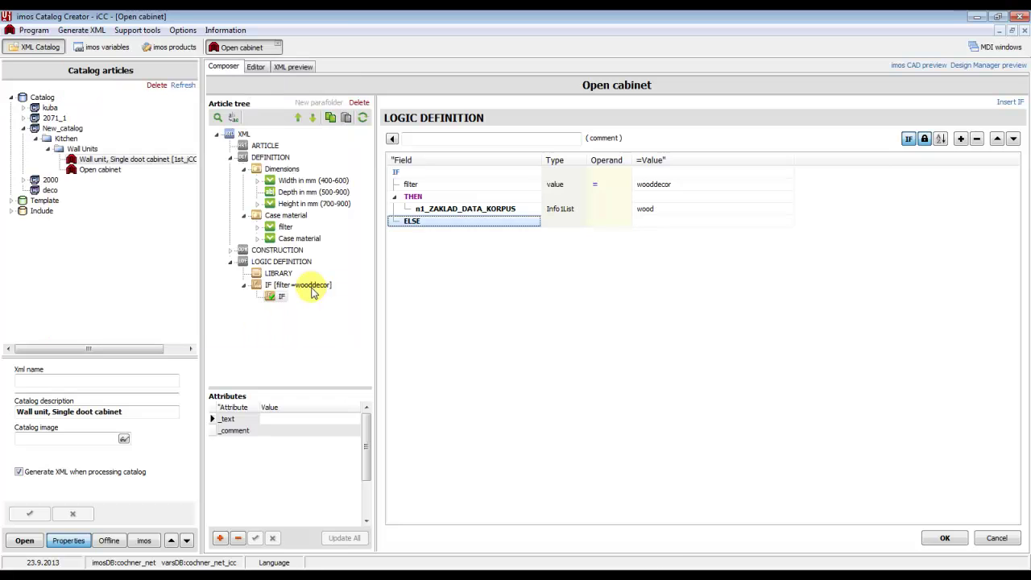
pyautogui.click(278, 301)
pyautogui.rightClick(276, 301)
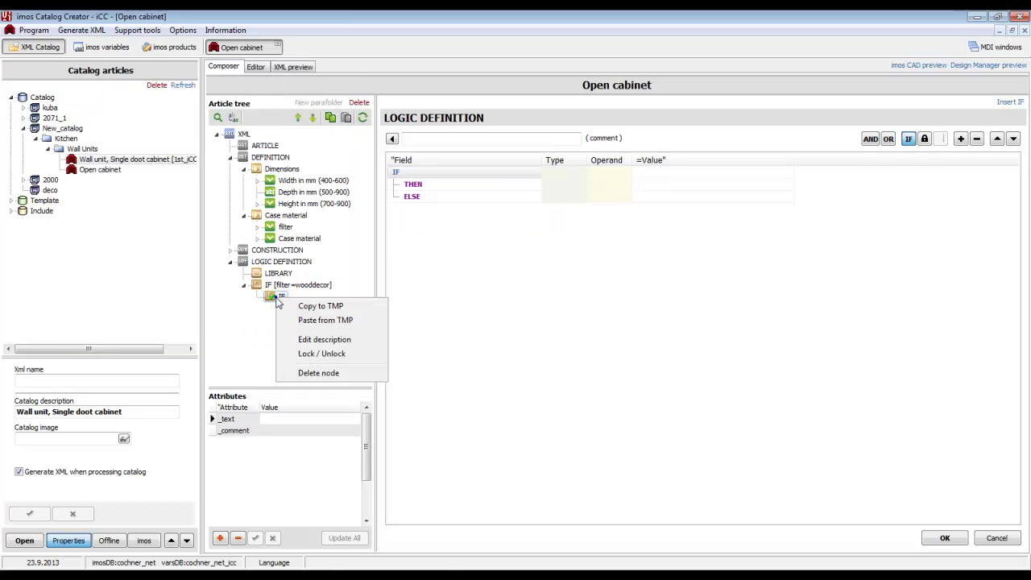
pyautogui.click(319, 372)
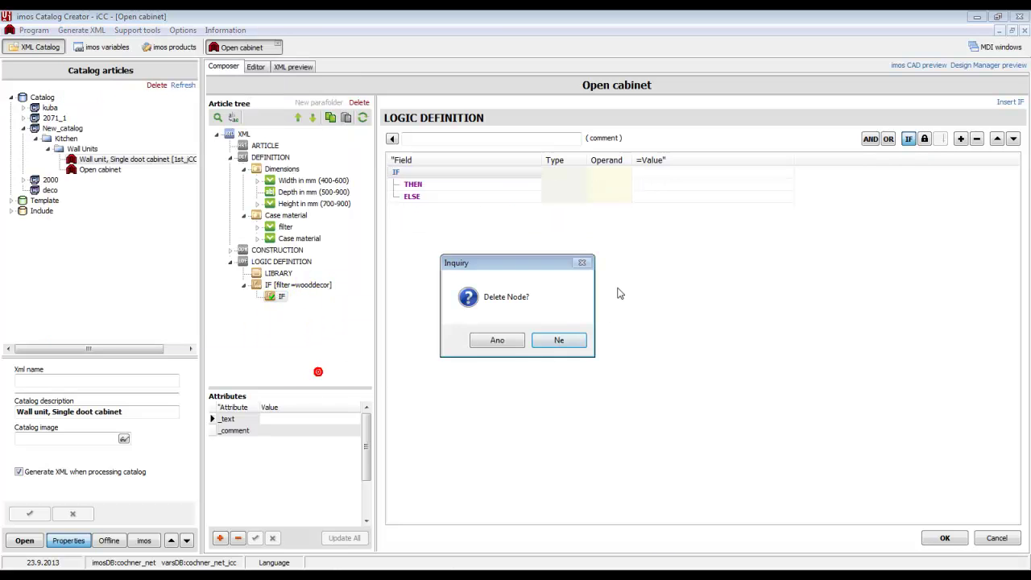
pyautogui.click(497, 340)
# Insert a nested IF block after the ELSE section of the filter=wooddecor block
pyautogui.click(295, 284)
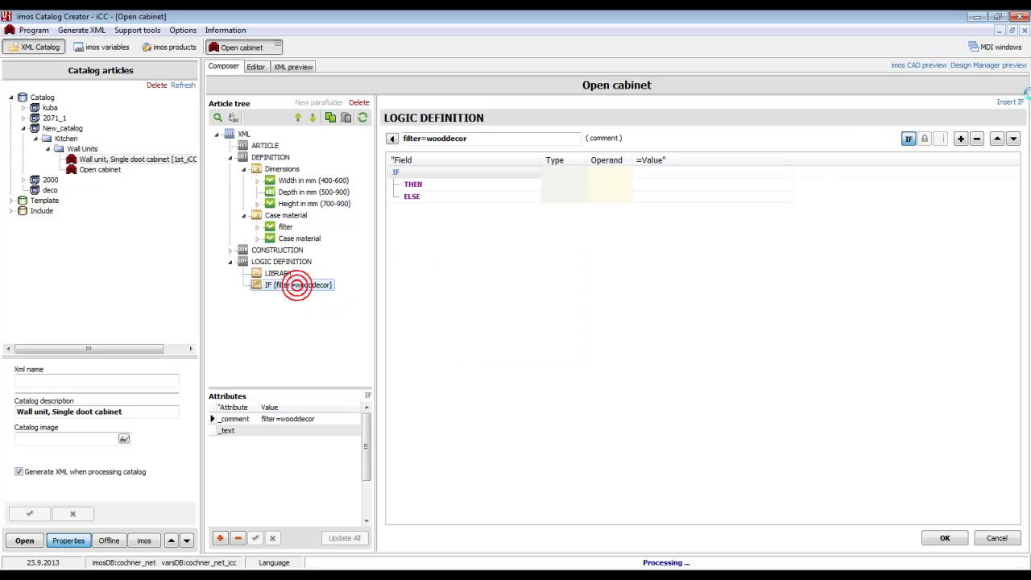
pyautogui.click(1010, 102)
pyautogui.click(80, 117)
pyautogui.click(85, 118)
pyautogui.doubleClick(85, 118)
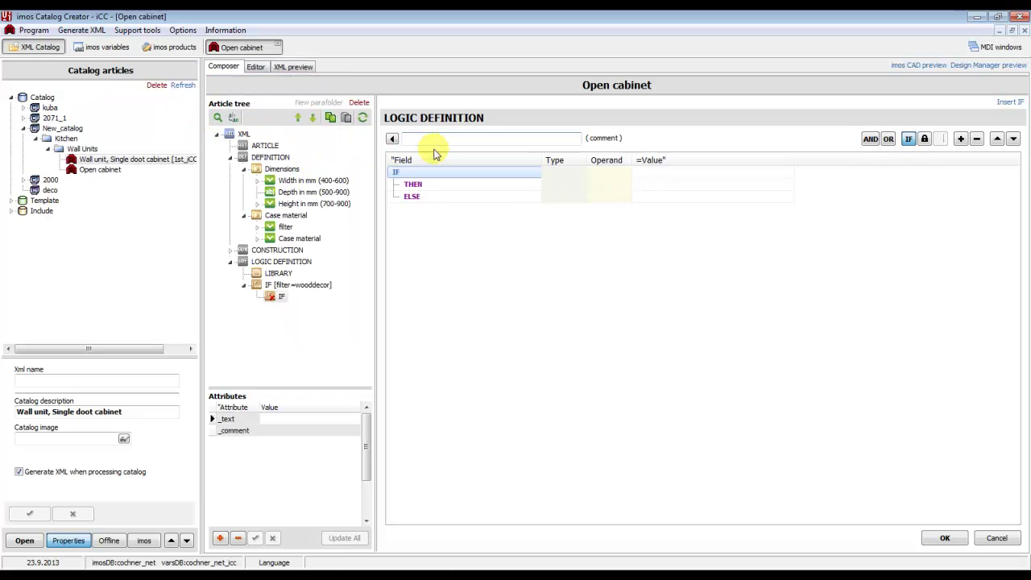
# Add the filter variable as the condition of the nested IF block
pyautogui.click(434, 176)
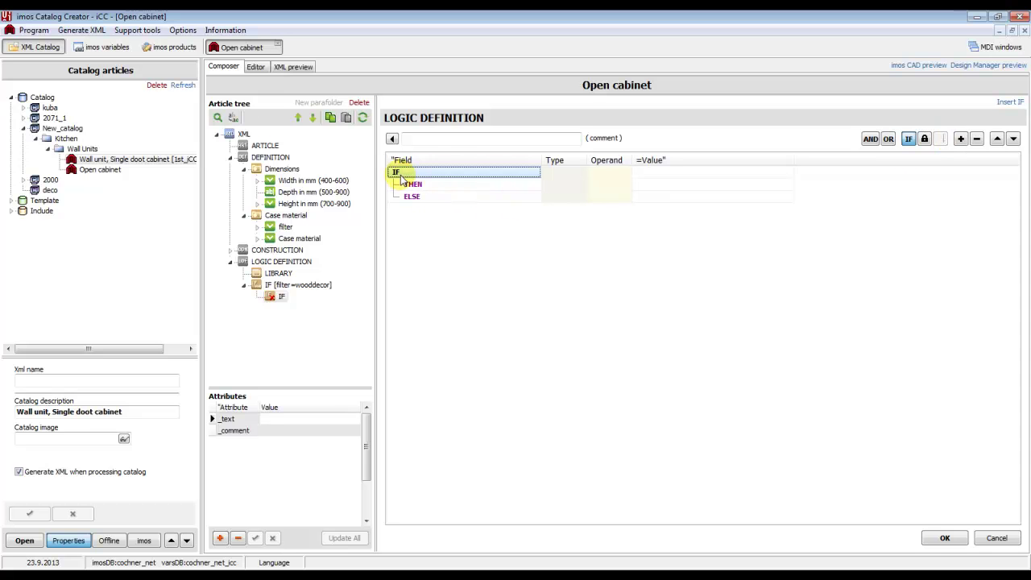
pyautogui.click(961, 136)
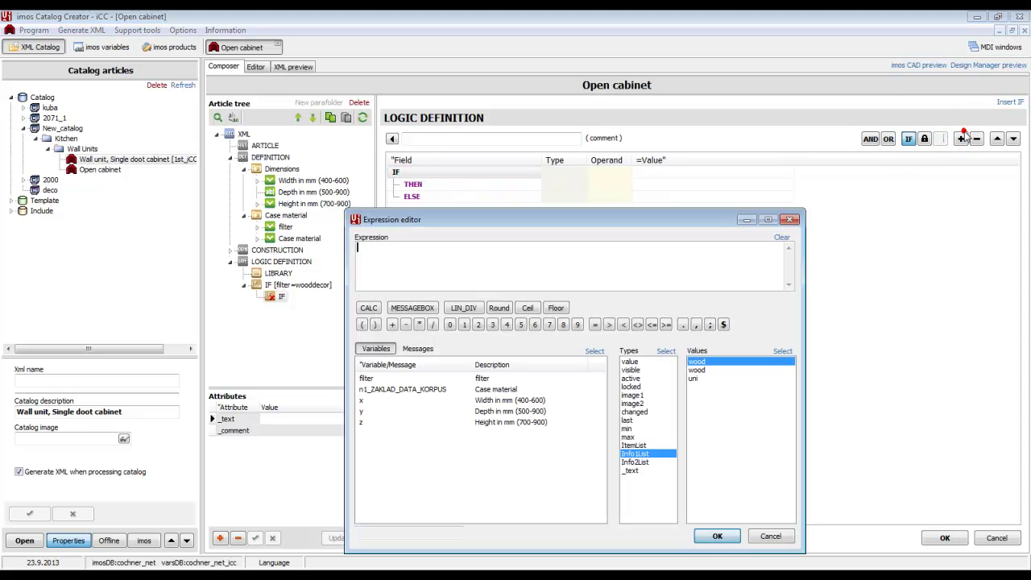
pyautogui.doubleClick(484, 379)
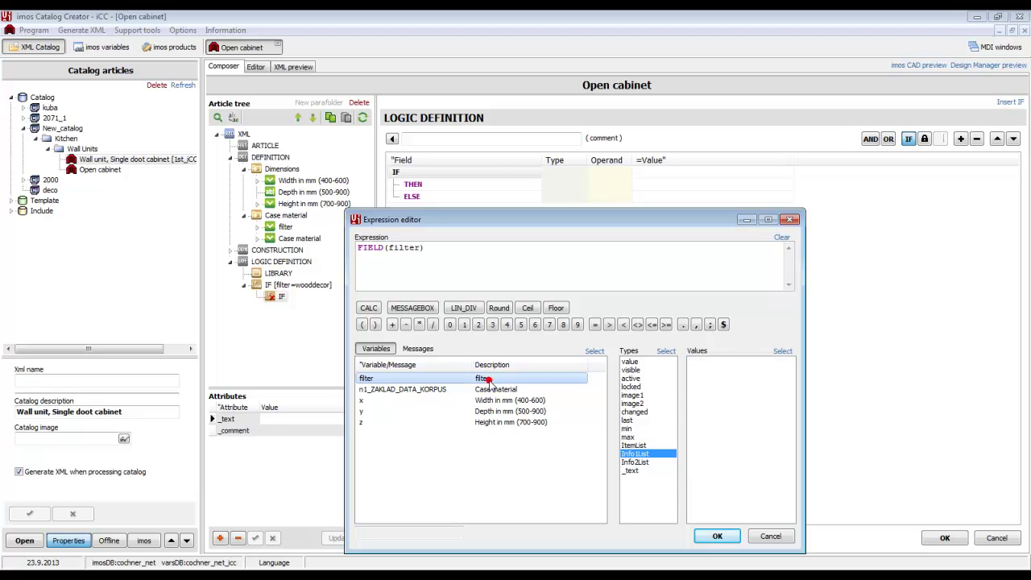
pyautogui.click(717, 536)
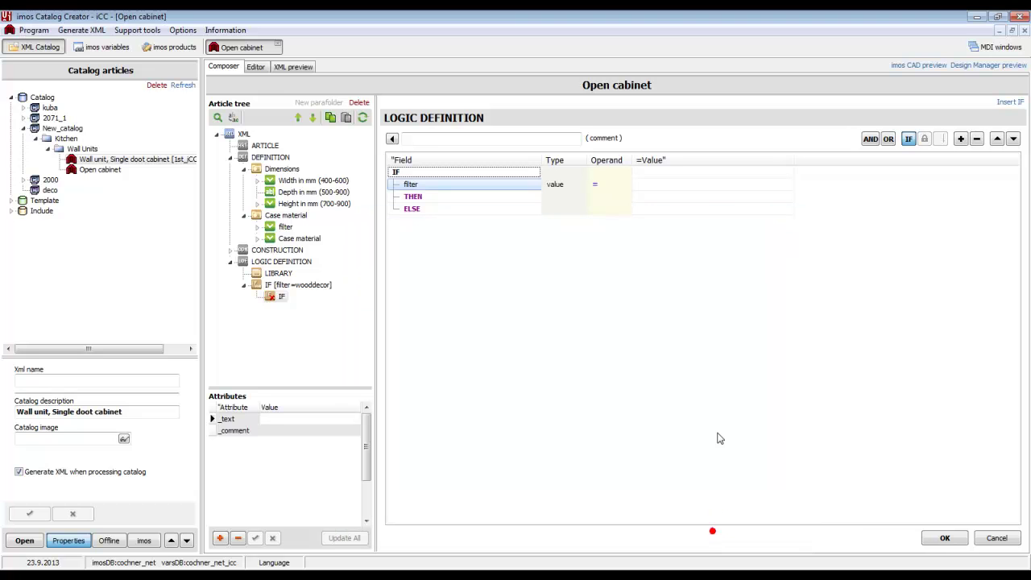
# Set the comparison value of the nested filter condition to unicolor, picked from the filter variable's values
pyautogui.click(649, 185)
pyautogui.click(787, 186)
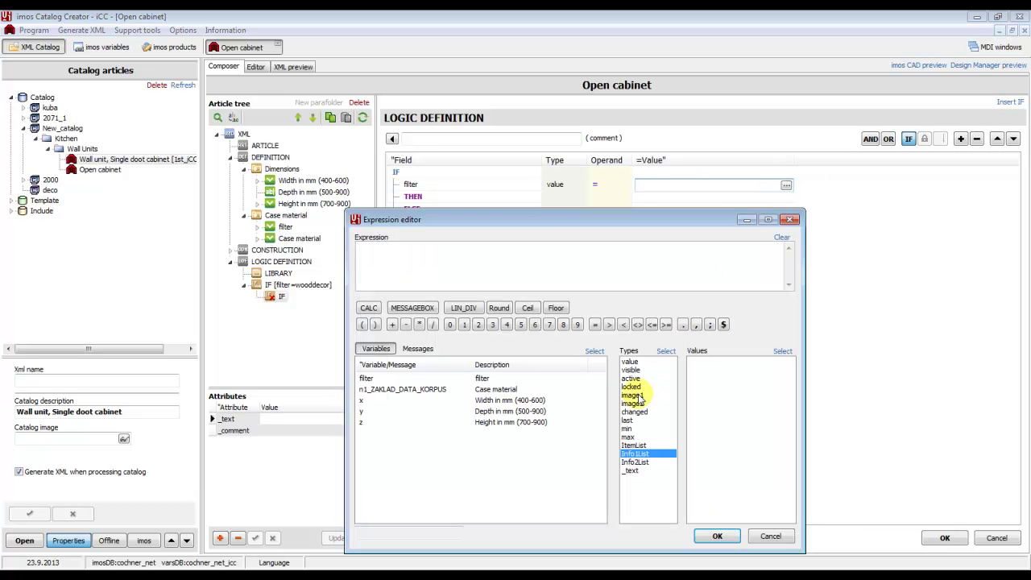
pyautogui.click(632, 362)
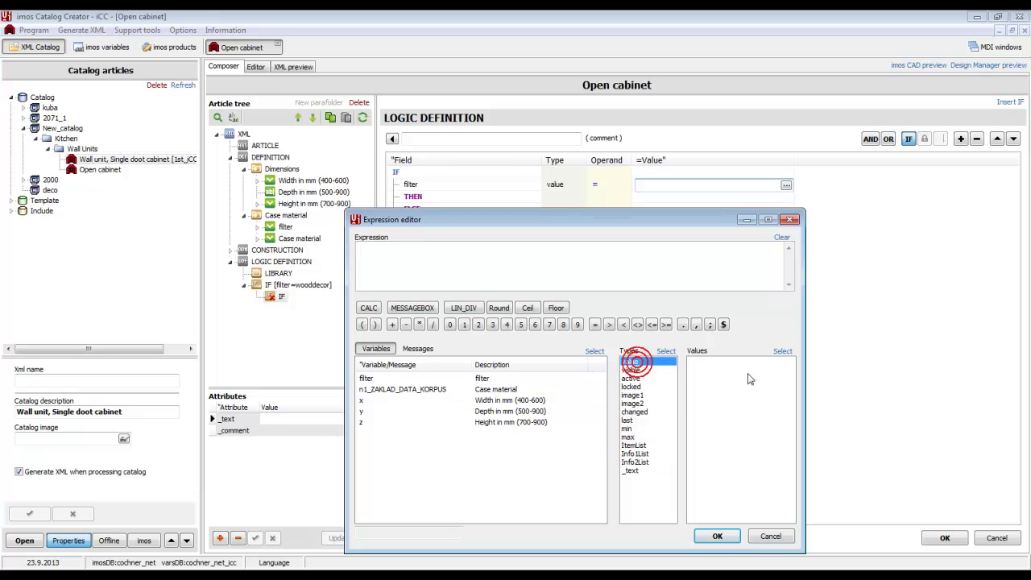
pyautogui.click(482, 377)
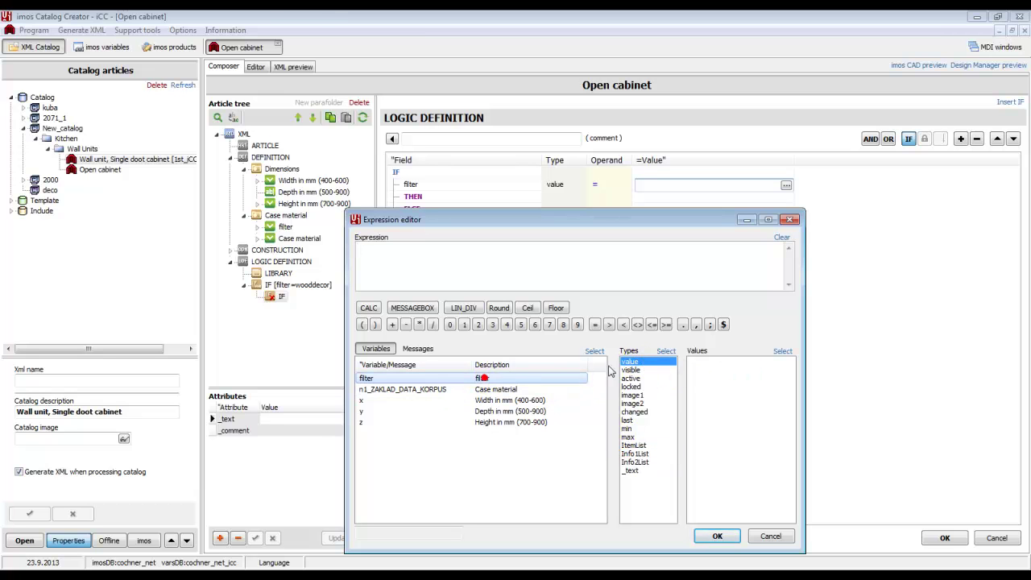
pyautogui.click(631, 362)
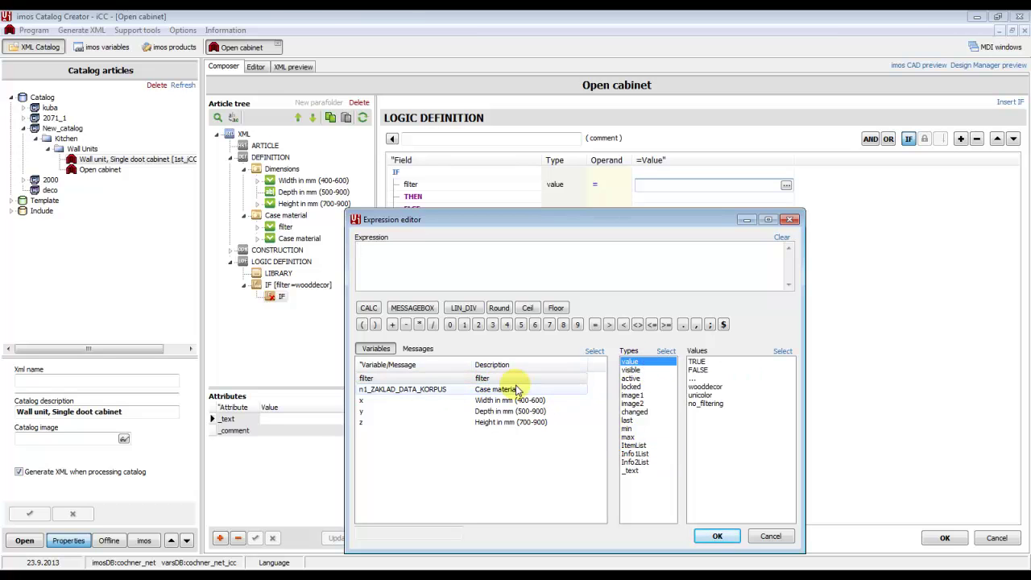
pyautogui.click(709, 396)
pyautogui.click(723, 537)
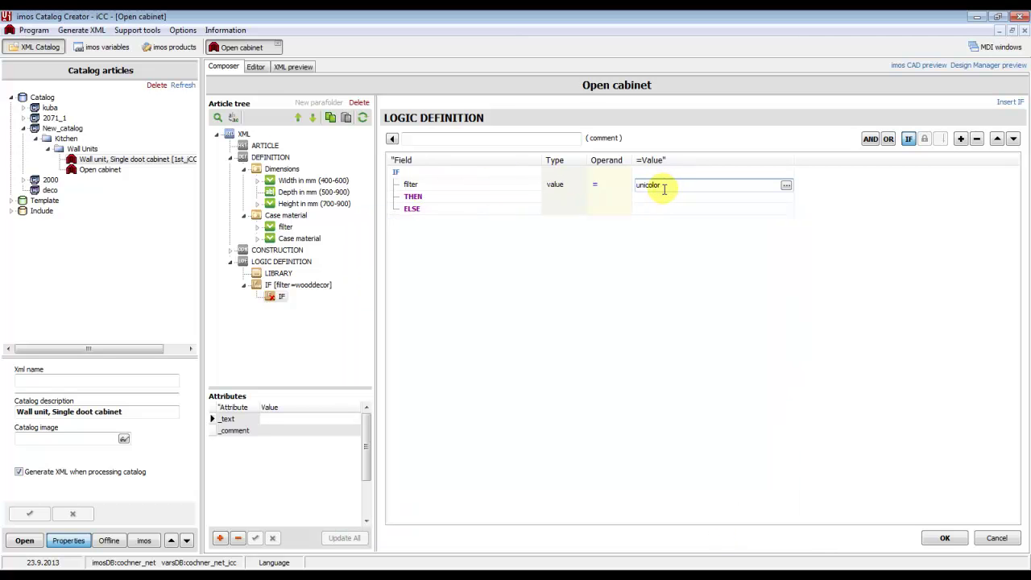
# Add a command for the case material variable n1_ZAKLAD_DATA_KORPUS to the nested block's THEN branch
pyautogui.click(473, 198)
pyautogui.click(961, 139)
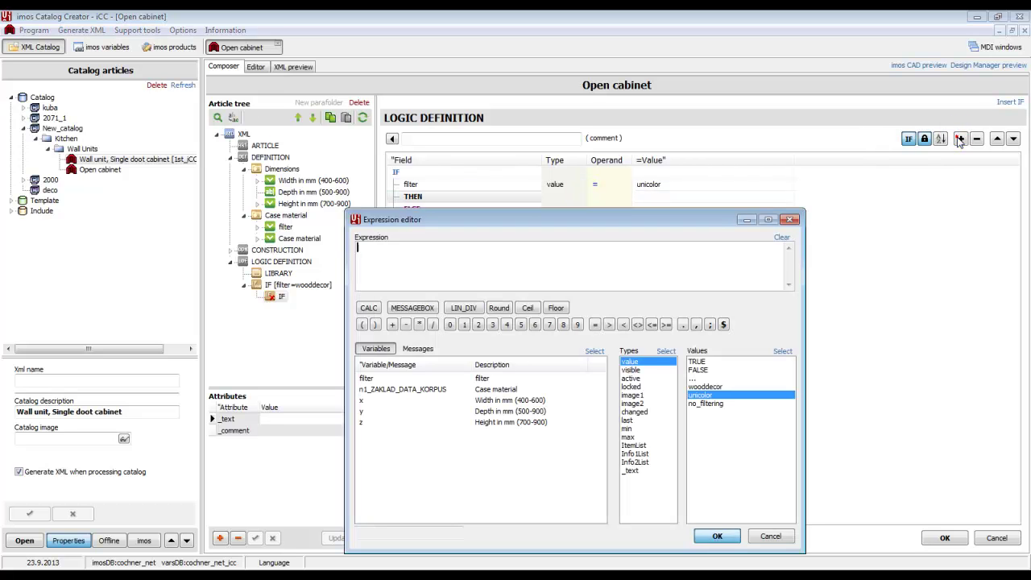
pyautogui.click(470, 391)
pyautogui.doubleClick(447, 392)
pyautogui.click(717, 538)
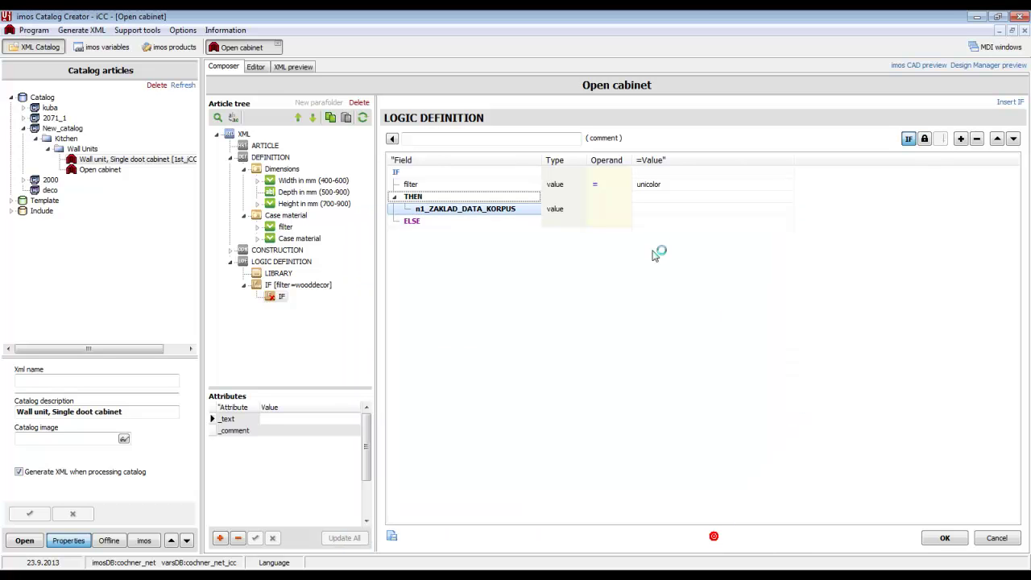
# Change the type of the nested THEN command to Info1List
pyautogui.click(568, 210)
pyautogui.click(580, 210)
pyautogui.click(581, 209)
pyautogui.click(581, 210)
pyautogui.click(581, 274)
pyautogui.click(559, 273)
# Assign the case material's Info1List value uni to the nested THEN command
pyautogui.click(636, 210)
pyautogui.click(791, 208)
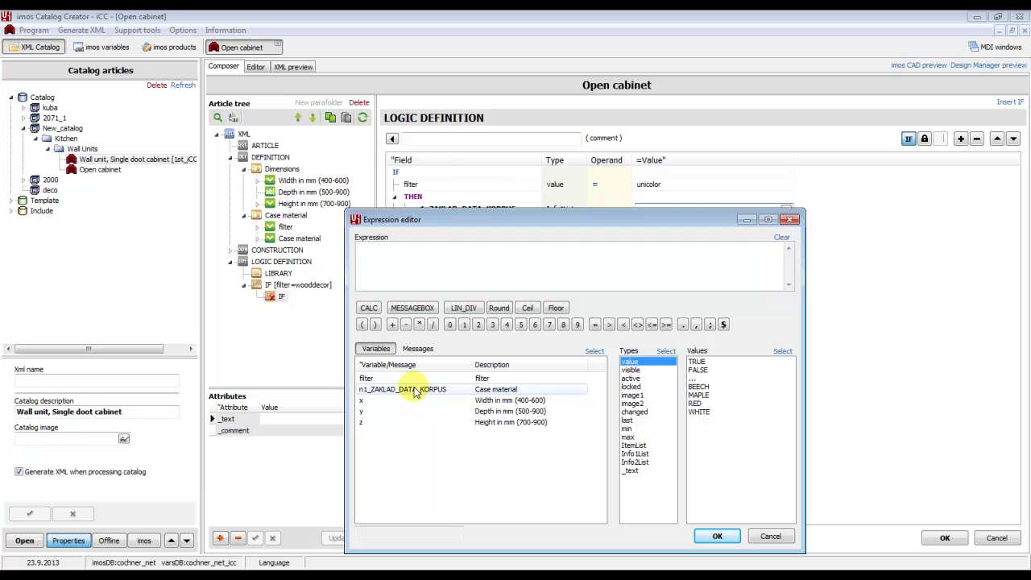
pyautogui.click(484, 389)
pyautogui.click(635, 454)
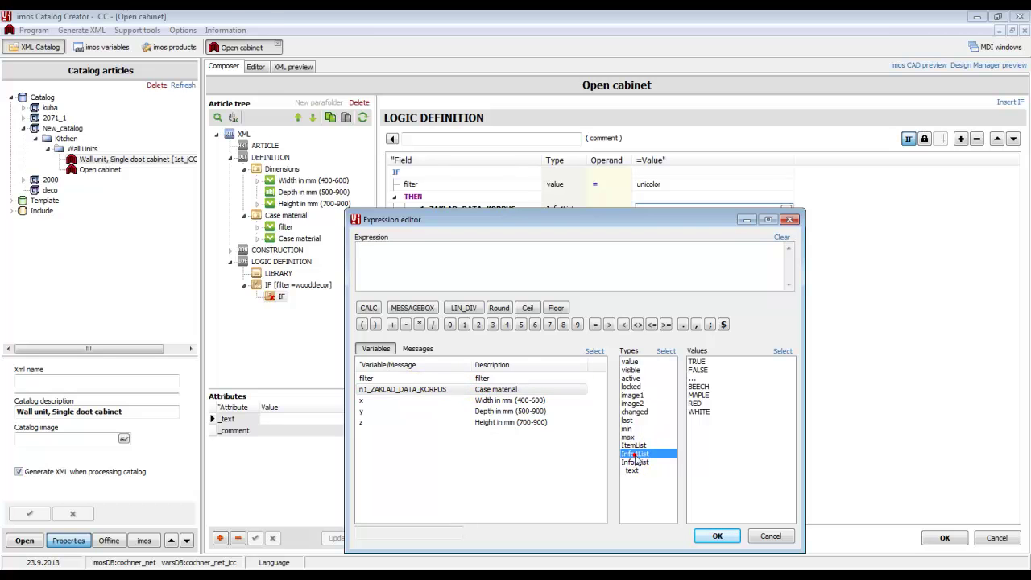
pyautogui.click(696, 369)
pyautogui.click(717, 536)
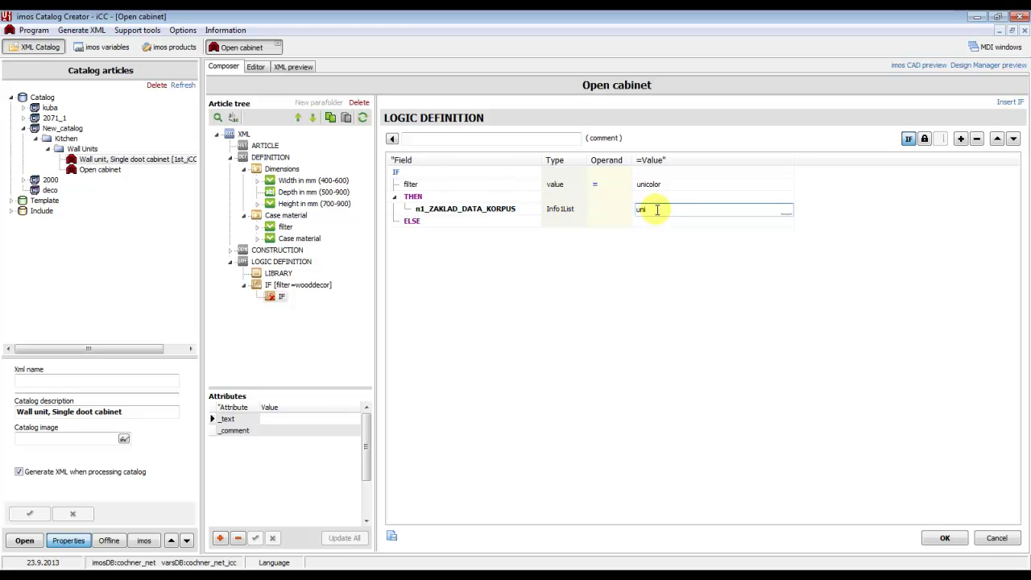
# Save the unicolor logic block and insert a new IF block in its ELSE section
pyautogui.click(946, 540)
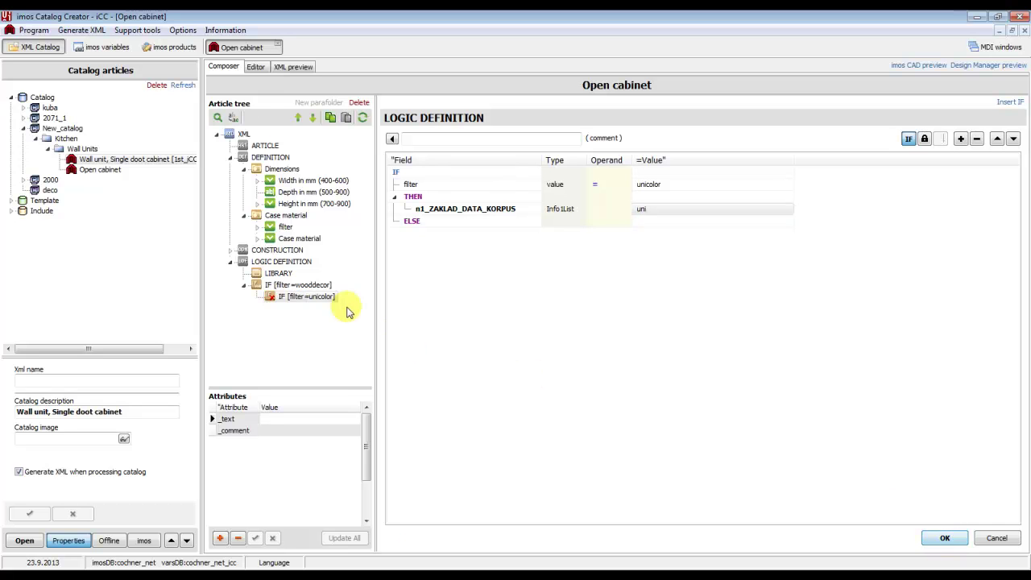
pyautogui.click(437, 221)
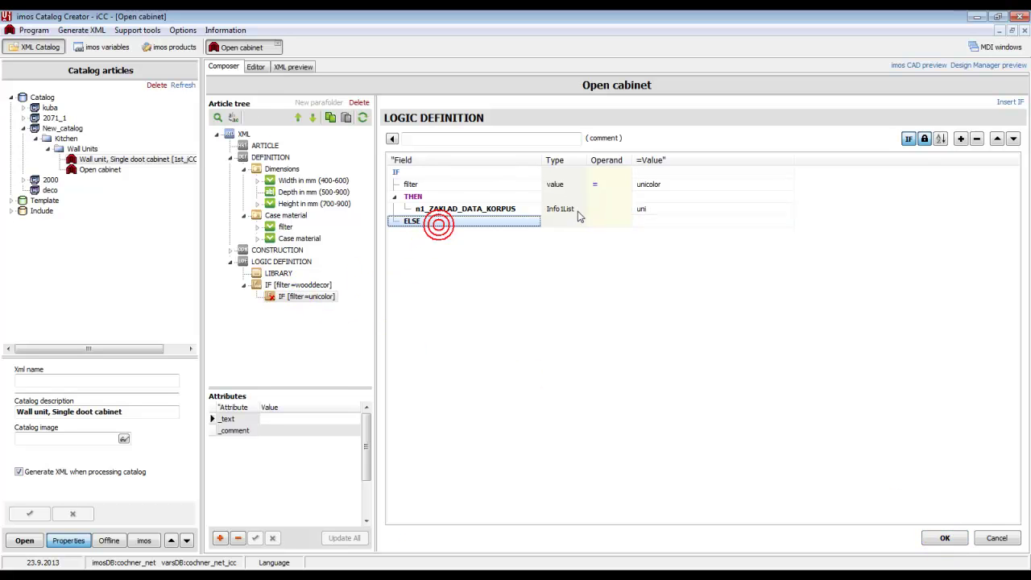
pyautogui.click(1009, 102)
pyautogui.click(113, 117)
pyautogui.doubleClick(100, 116)
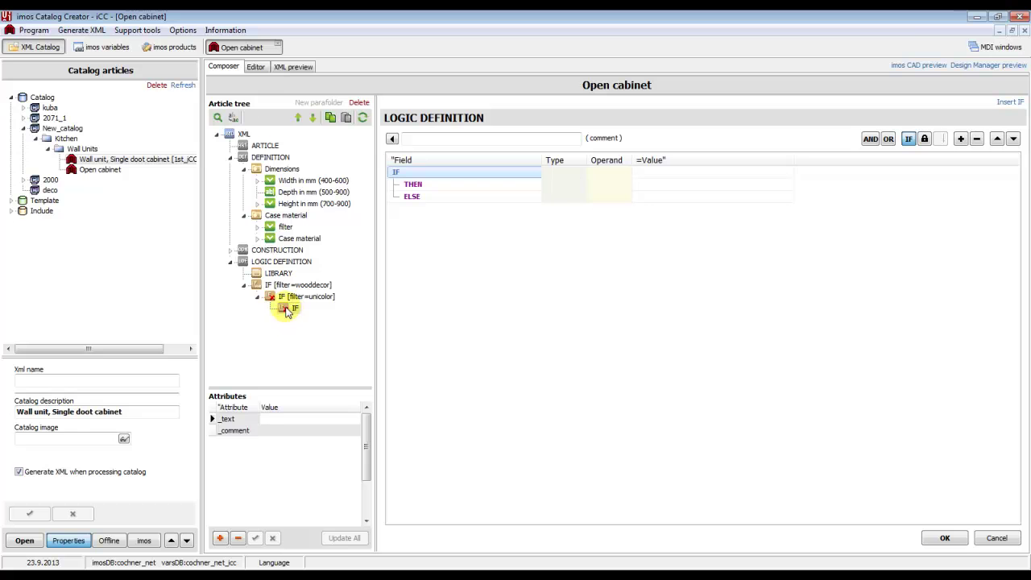
# Move the new empty IF block into the ELSE section of the IF [filter=wooddecor] block
pyautogui.click(272, 303)
pyautogui.moveTo(279, 314); pyautogui.dragTo(279, 297)
pyautogui.click(429, 326)
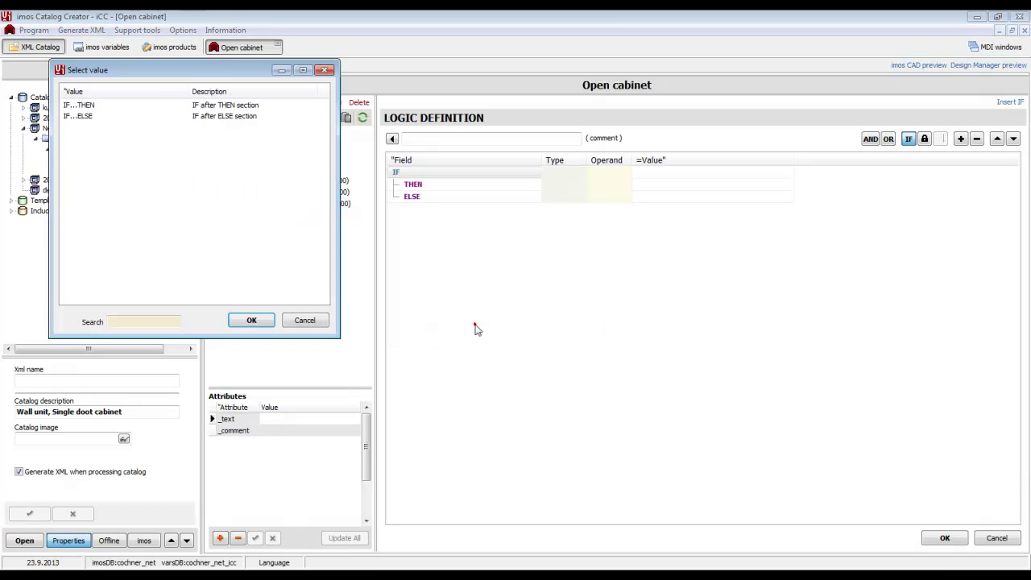
pyautogui.click(78, 117)
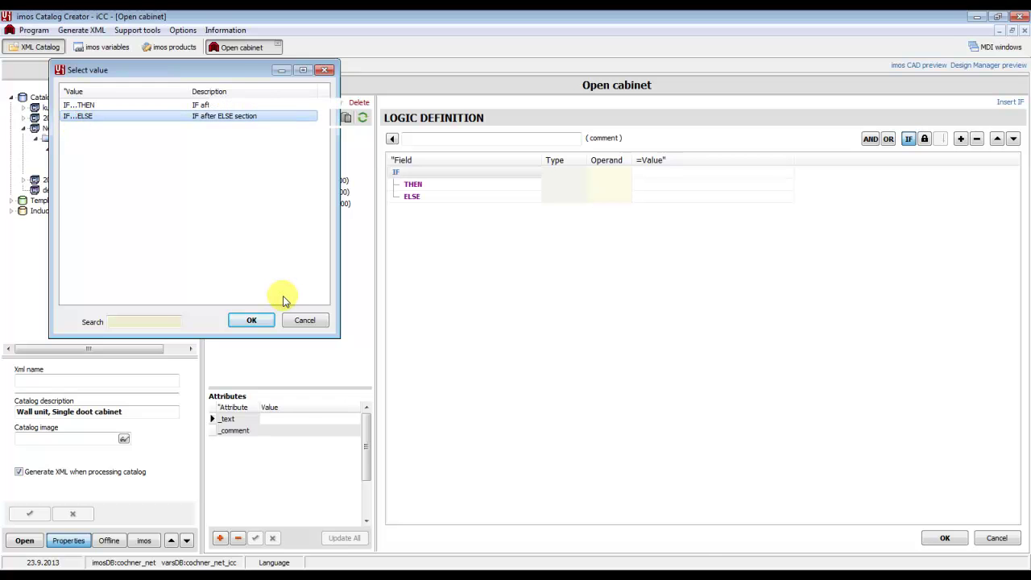
pyautogui.click(265, 319)
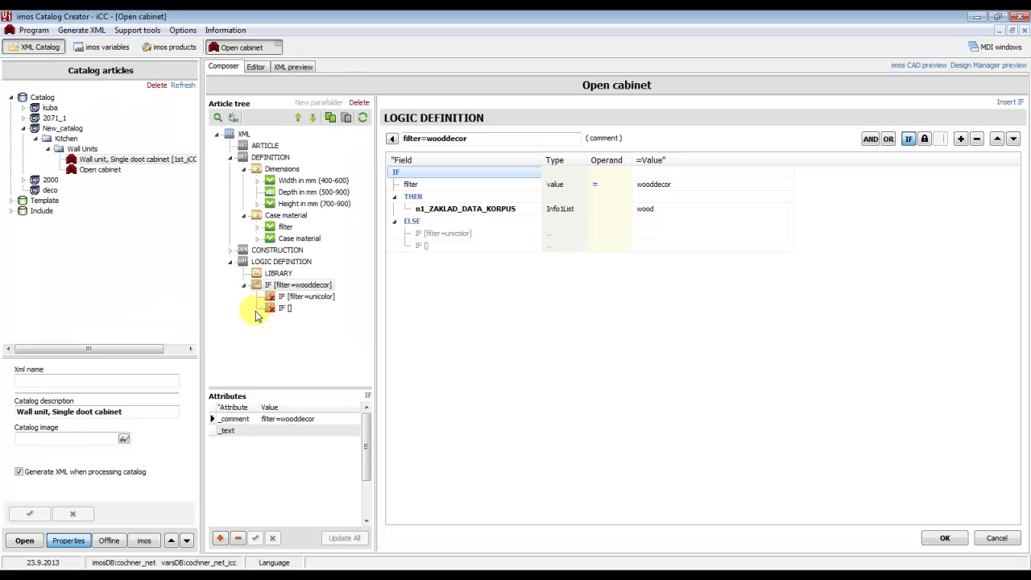
# Add the filter variable as the condition of the empty IF block
pyautogui.click(285, 307)
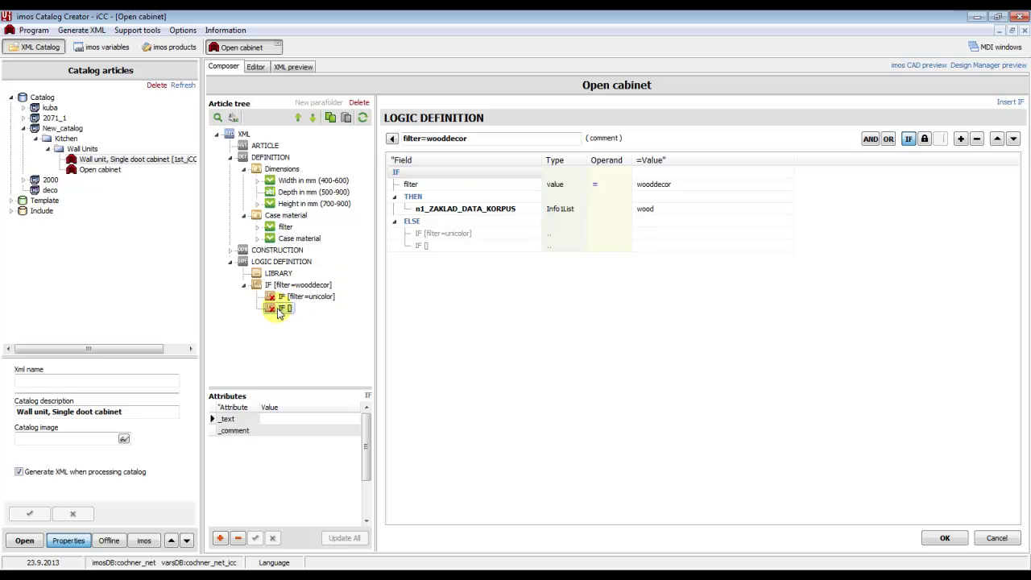
pyautogui.click(427, 173)
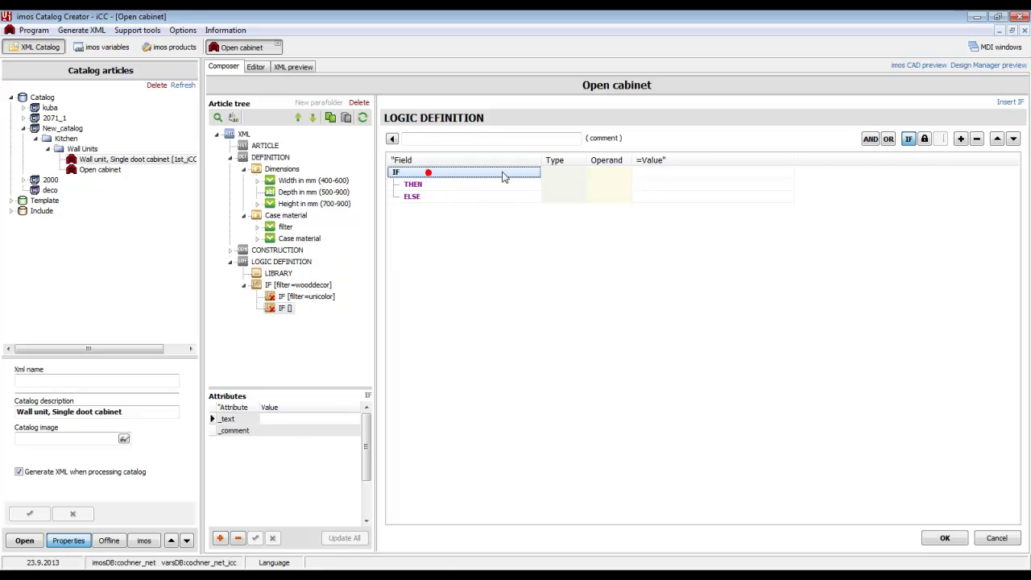
pyautogui.click(961, 139)
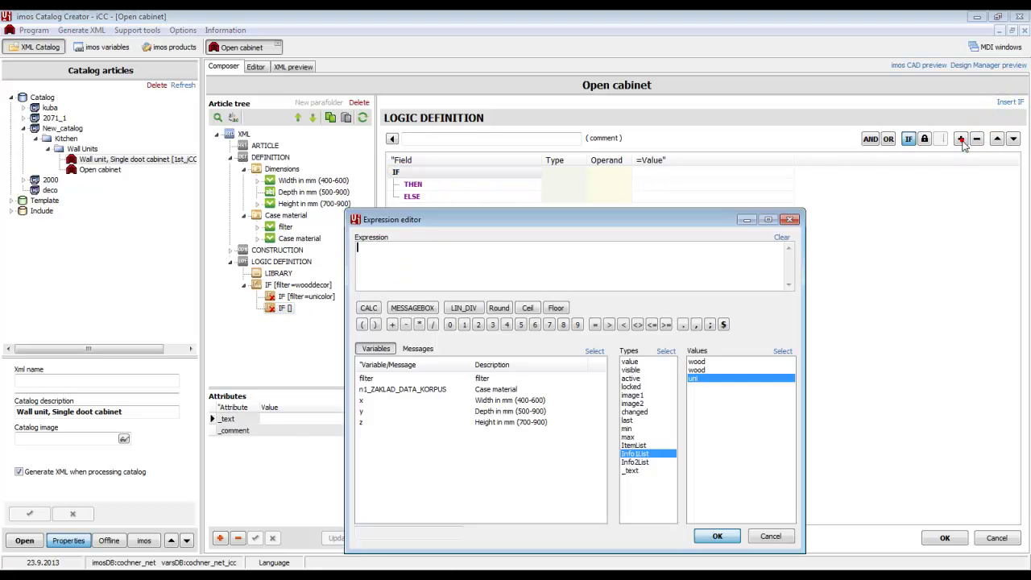
pyautogui.click(499, 378)
pyautogui.click(534, 379)
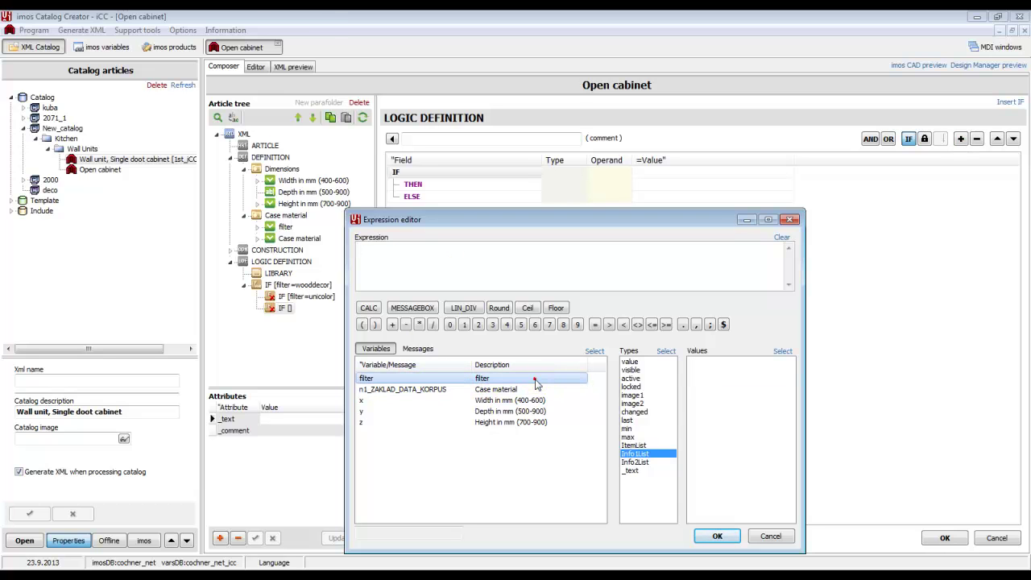
pyautogui.click(716, 535)
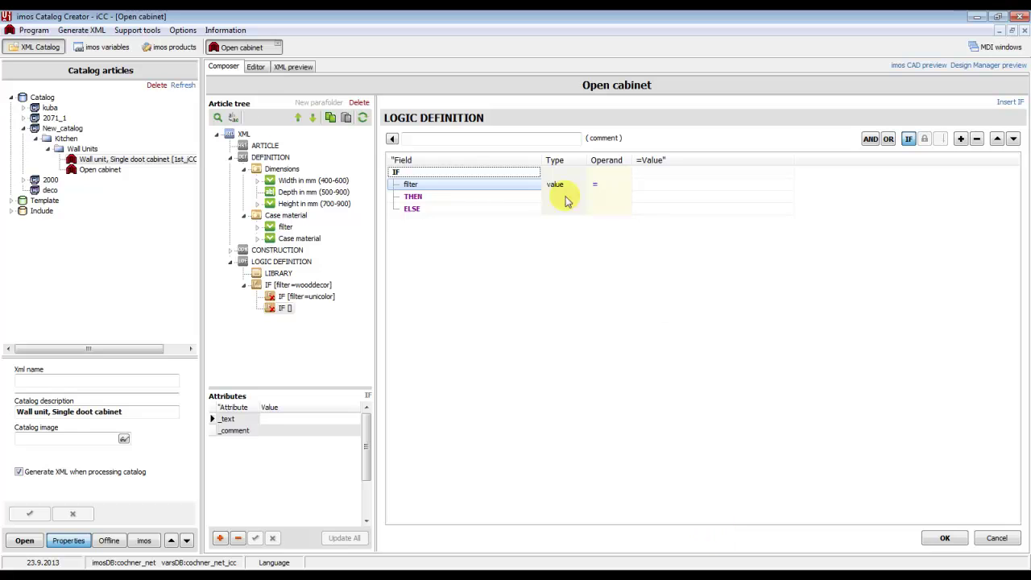
# Set the new condition's comparison value to no_filtering, picked from the filter variable's values
pyautogui.click(671, 185)
pyautogui.click(786, 186)
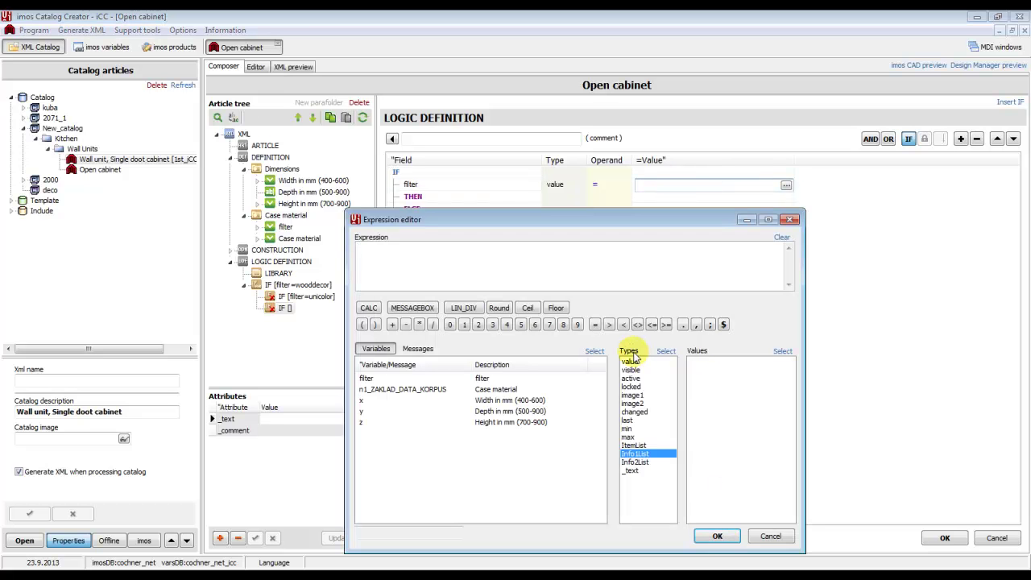
pyautogui.click(486, 378)
pyautogui.click(649, 361)
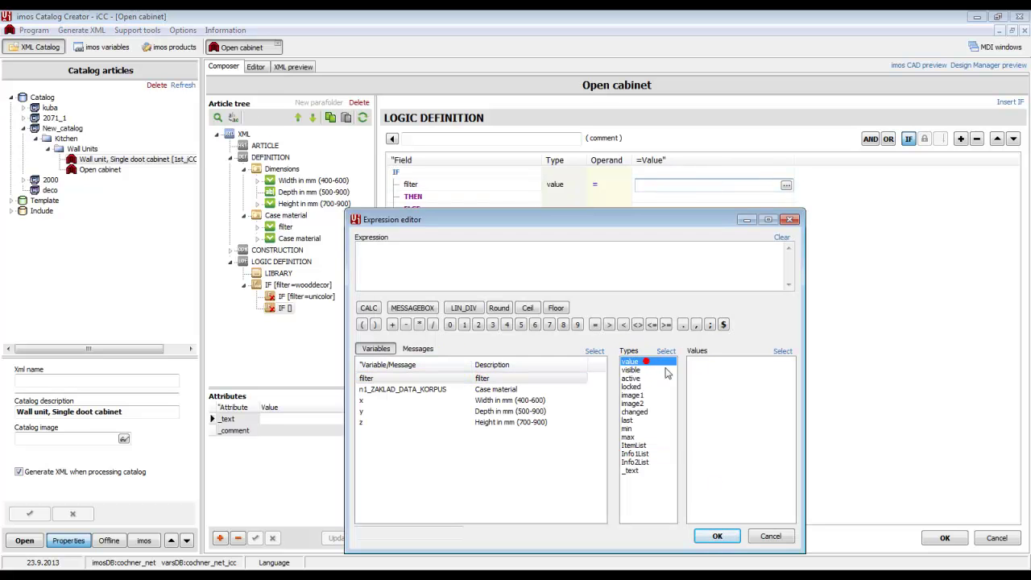
pyautogui.doubleClick(716, 404)
pyautogui.click(718, 537)
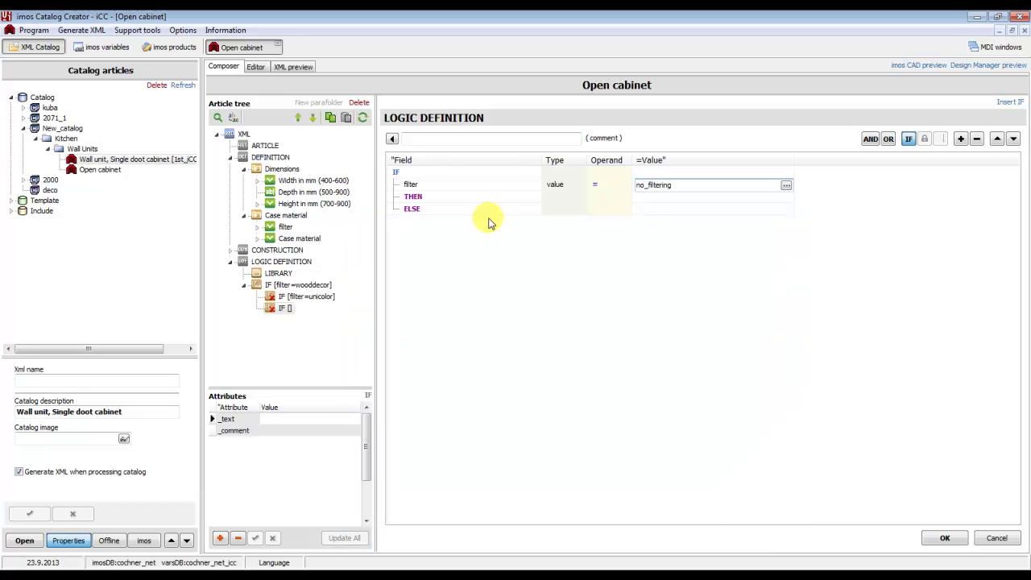
# Add a command for the variable n1_ZAKLAD_DATA_KORPUS to the THEN branch of the no_filtering block
pyautogui.click(472, 197)
pyautogui.click(949, 138)
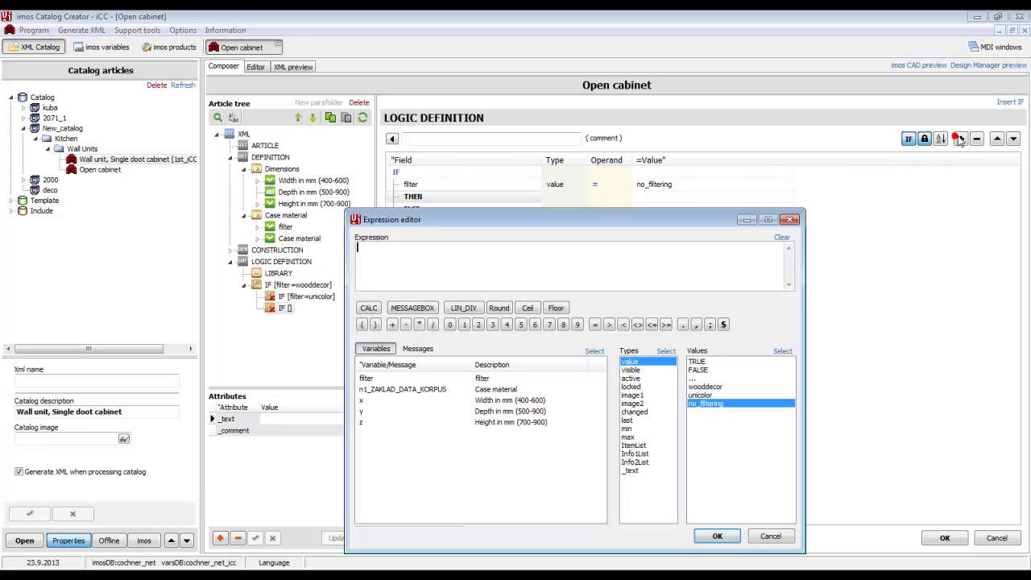
pyautogui.doubleClick(472, 390)
pyautogui.click(717, 536)
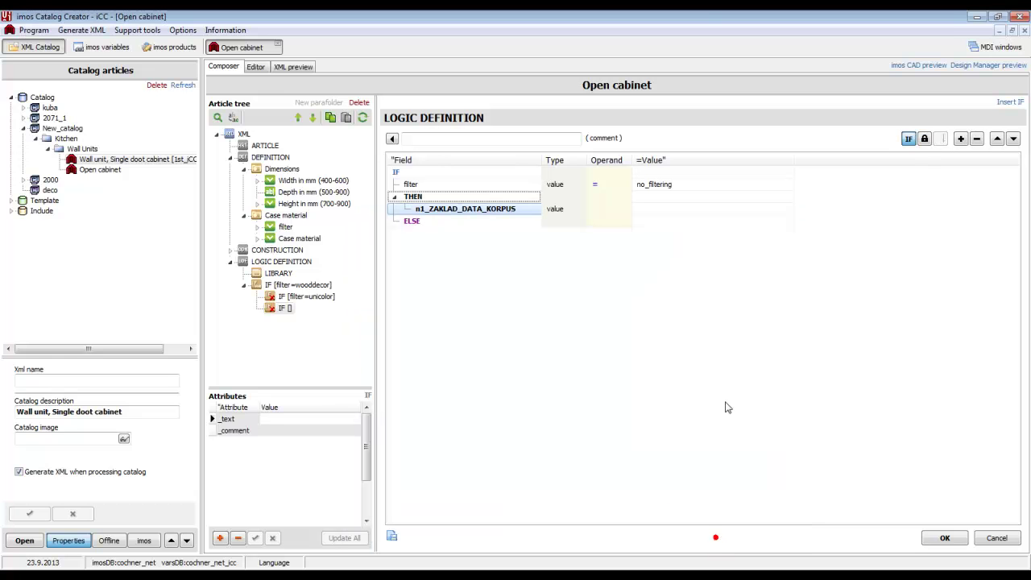
# Set the no_filtering command's type to Info1List with the value wood,uni, and save the logic block
pyautogui.click(564, 210)
pyautogui.click(580, 211)
pyautogui.click(582, 280)
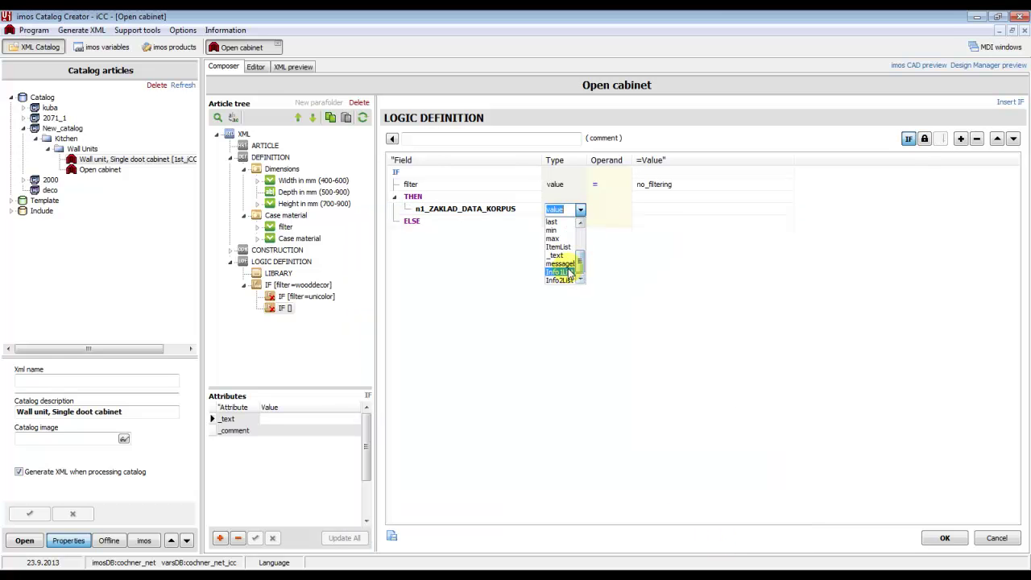
pyautogui.click(561, 271)
pyautogui.click(651, 209)
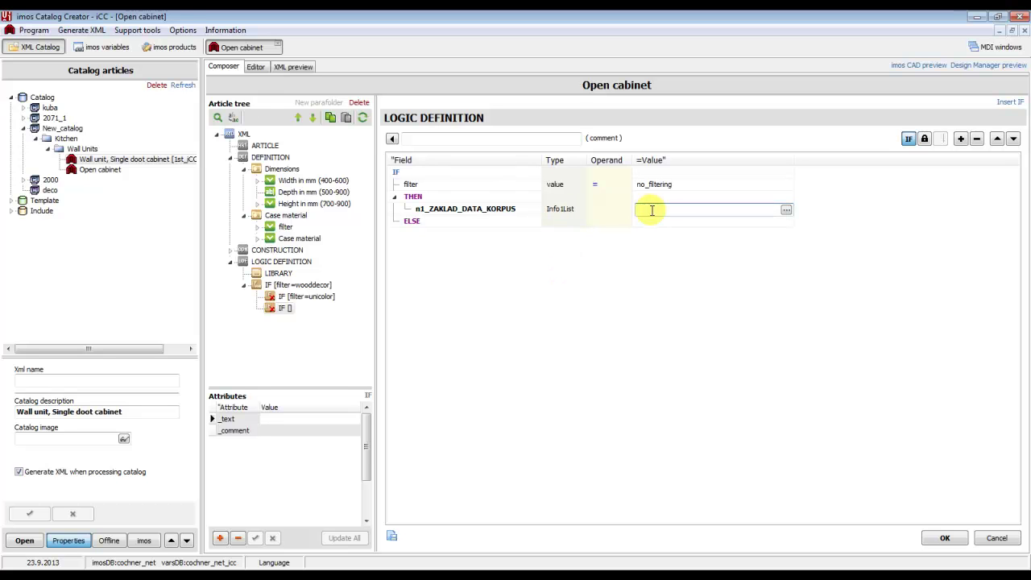
pyautogui.write('wood,uni')
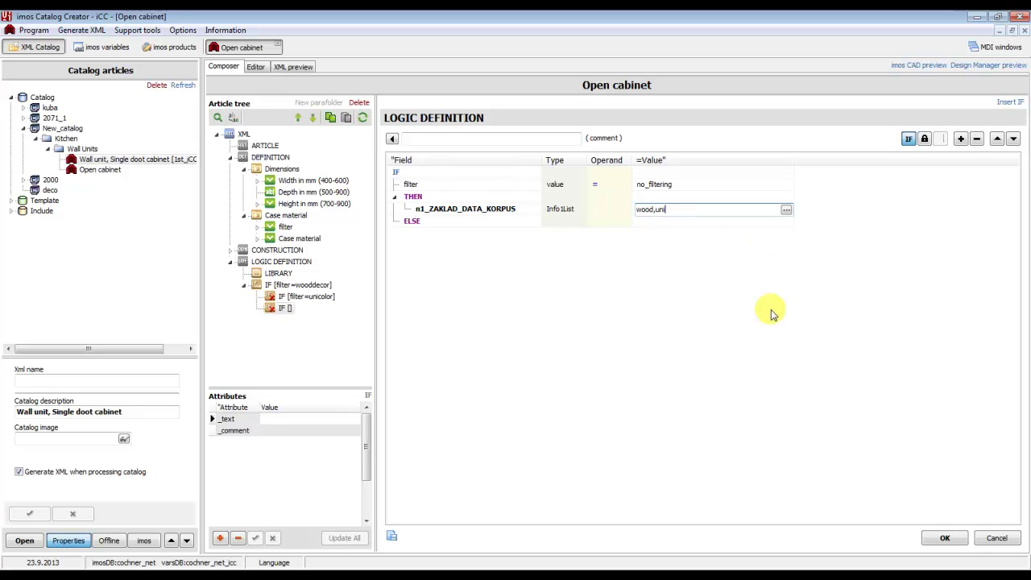
pyautogui.click(928, 538)
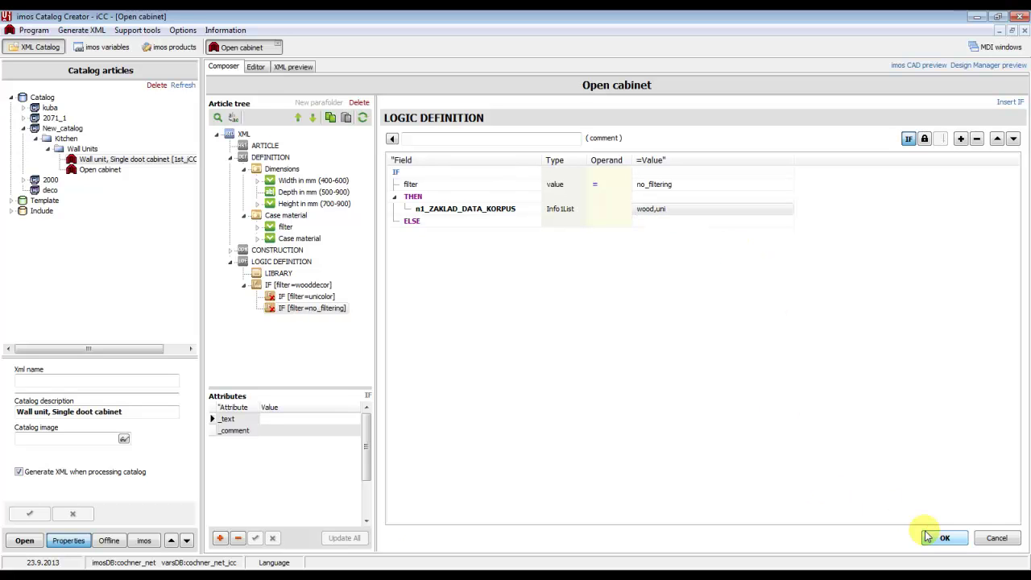
# Examine the INFO1 attributes of the BEECH, MAPLE and RED items in the Case material component
pyautogui.click(233, 262)
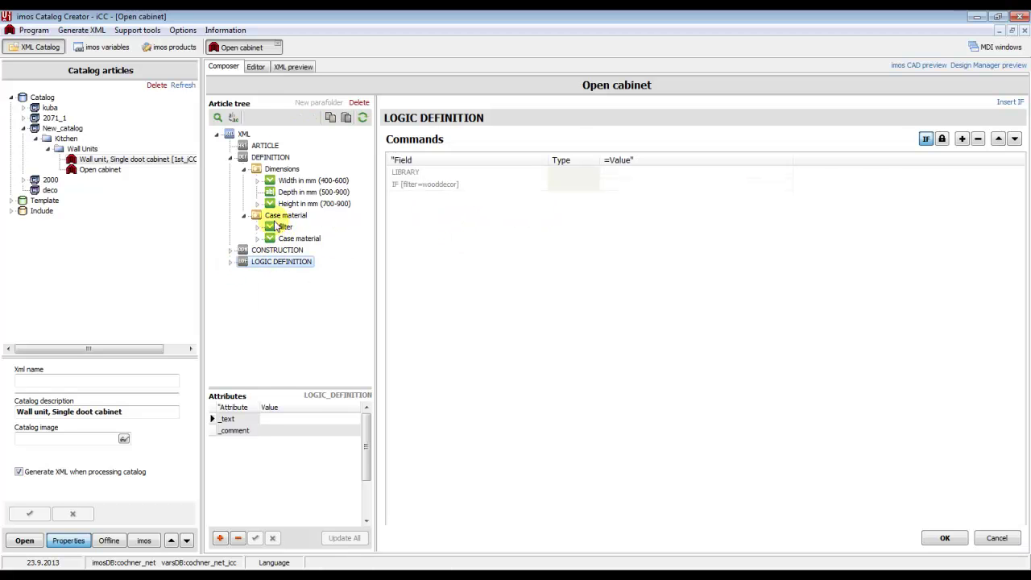
pyautogui.click(273, 157)
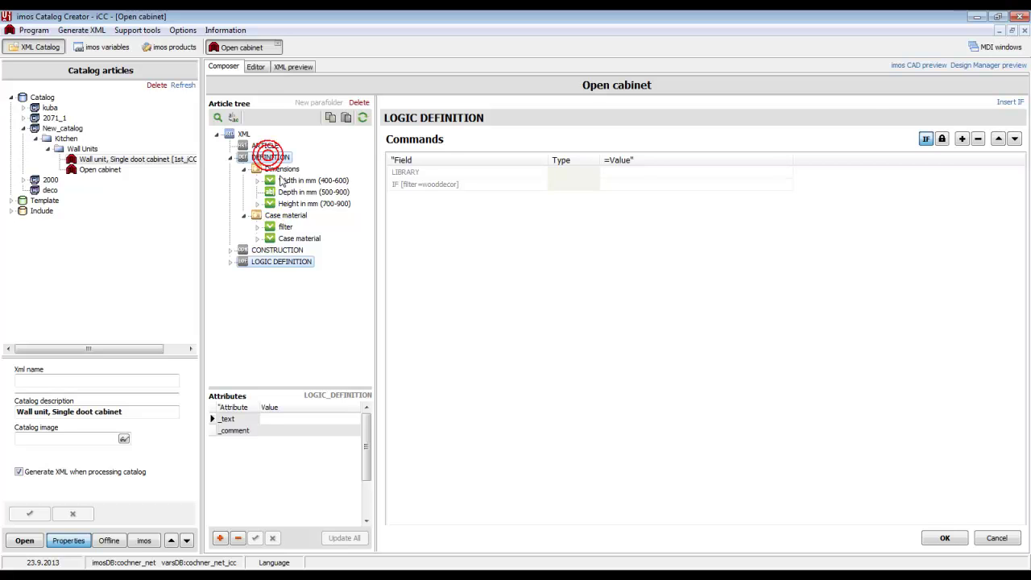
pyautogui.click(287, 216)
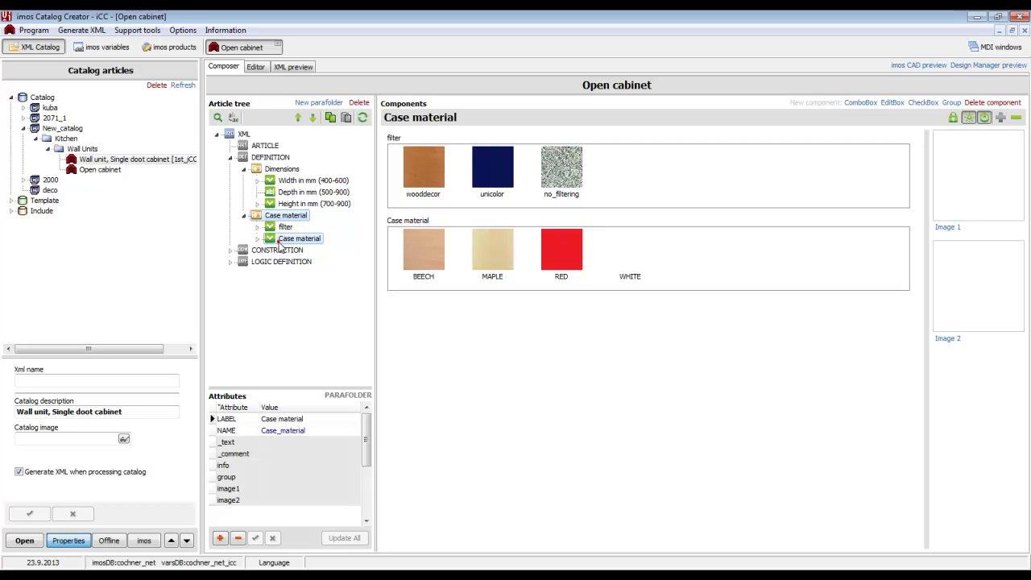
pyautogui.click(278, 239)
pyautogui.click(258, 239)
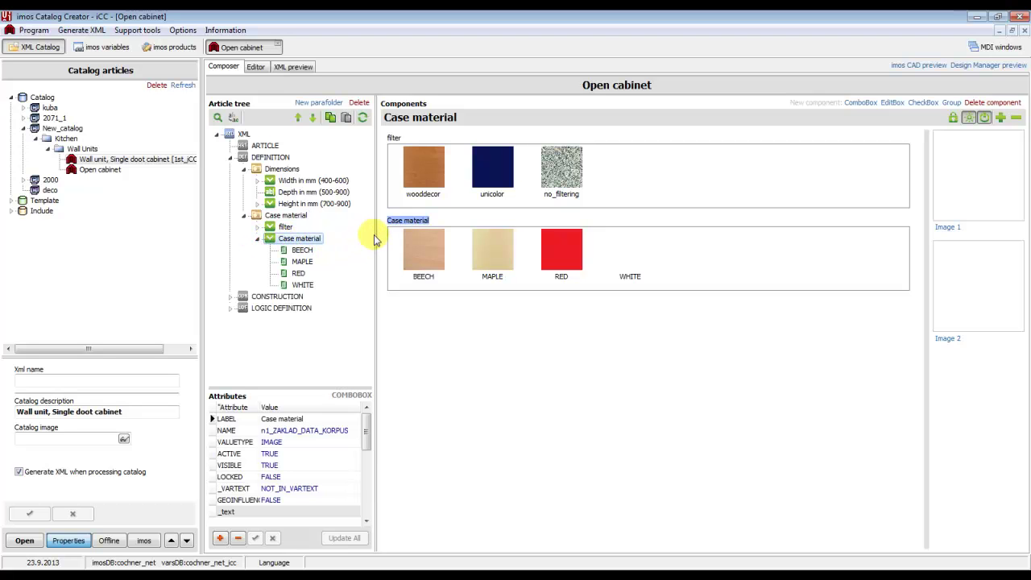
pyautogui.click(308, 252)
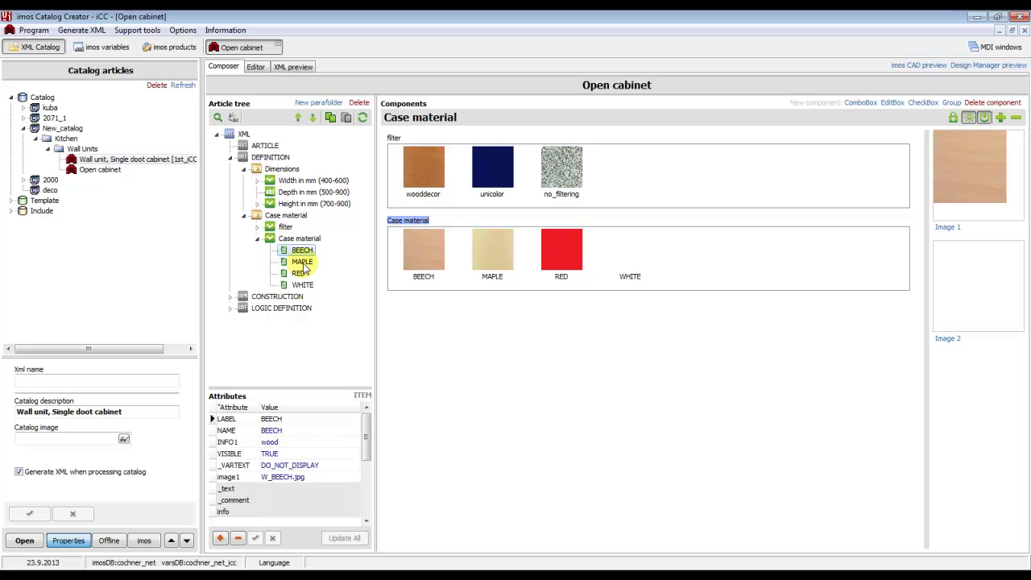
pyautogui.doubleClick(269, 443)
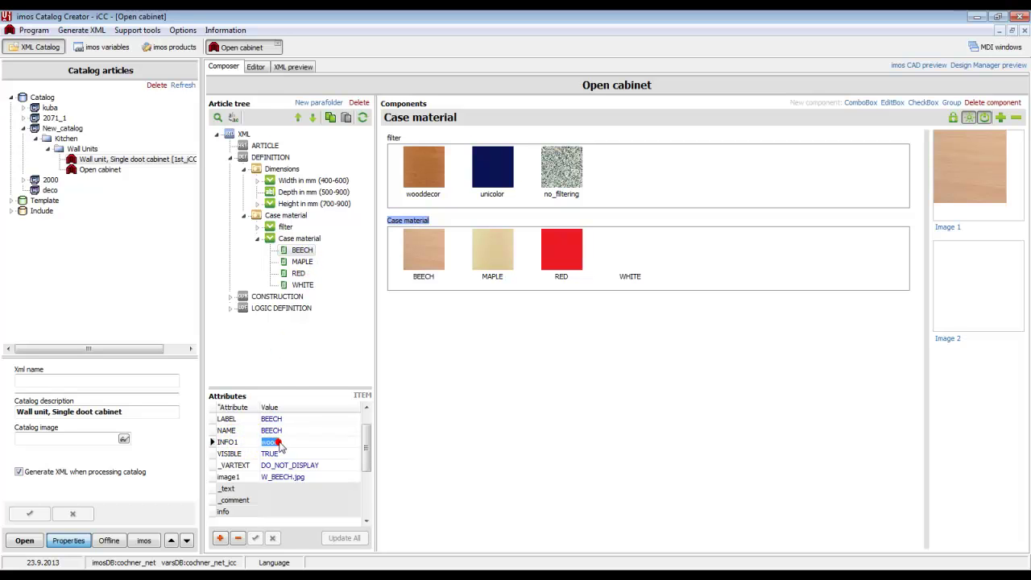
pyautogui.click(302, 262)
pyautogui.click(298, 274)
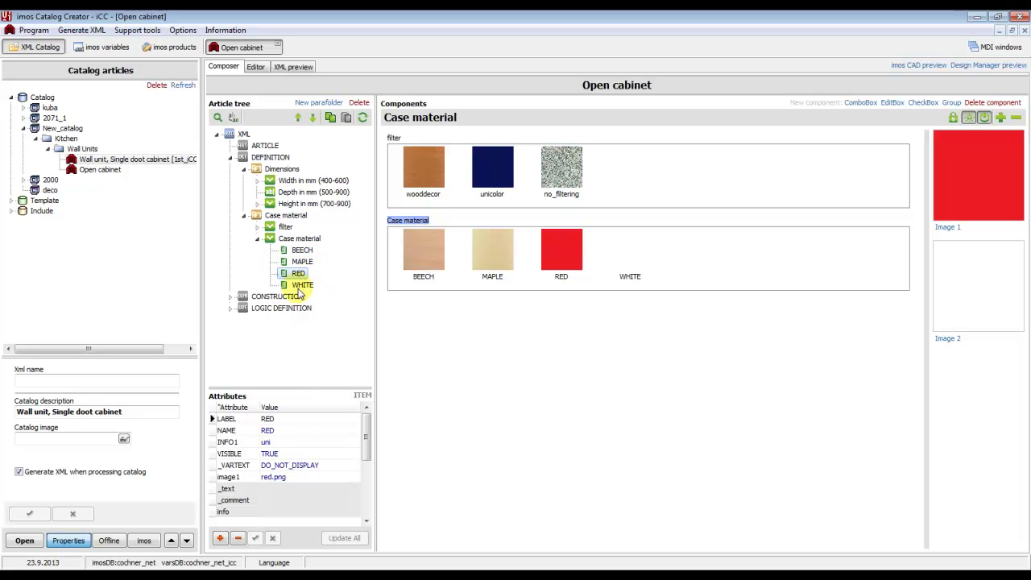
# Set the info1 attribute of the WHITE case material item to uni, and collapse the Case material and Dimensions folders
pyautogui.click(301, 285)
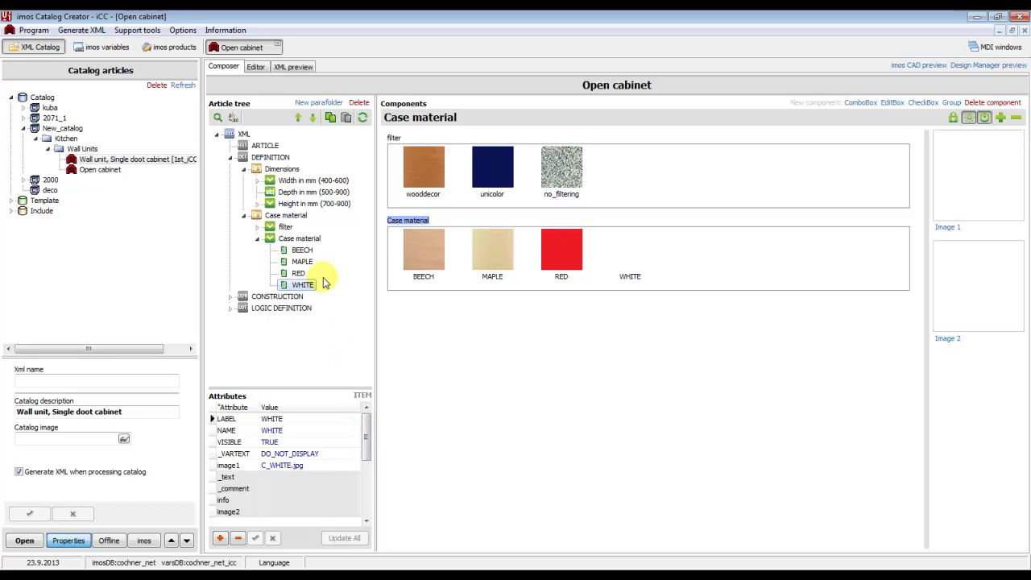
pyautogui.click(368, 427)
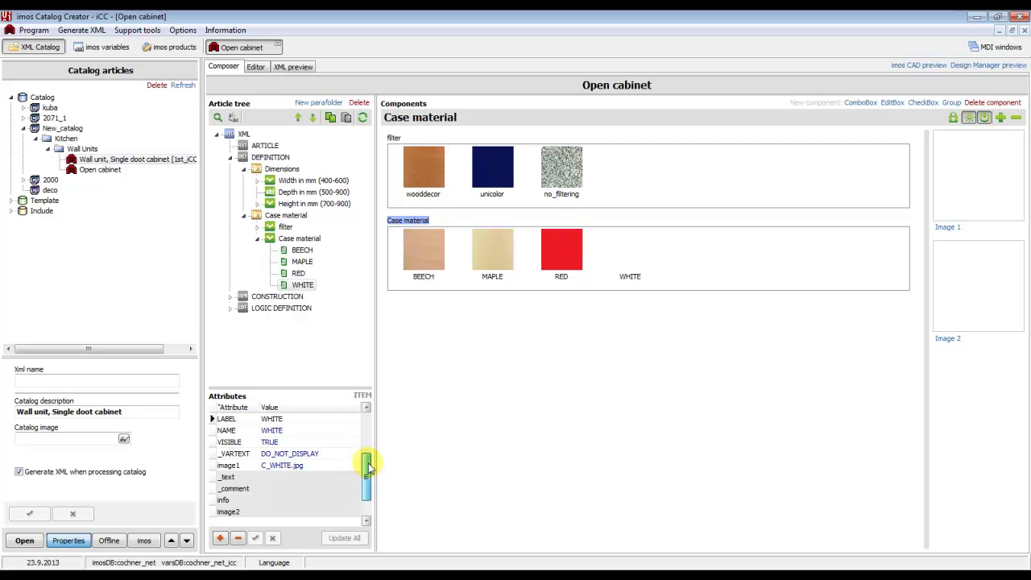
pyautogui.scroll(-1, 369, 484)
pyautogui.click(280, 503)
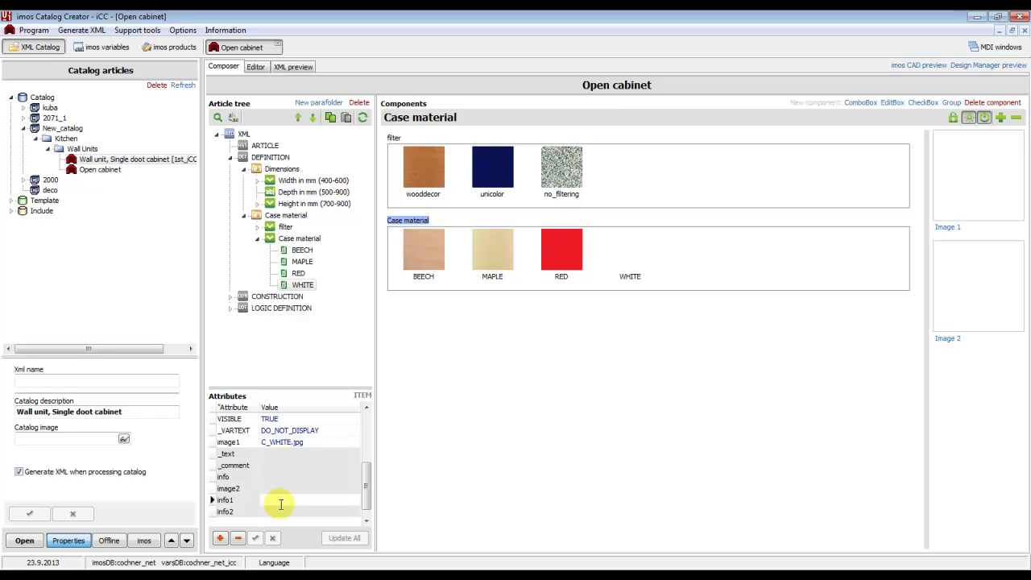
pyautogui.write('uni')
pyautogui.click(255, 540)
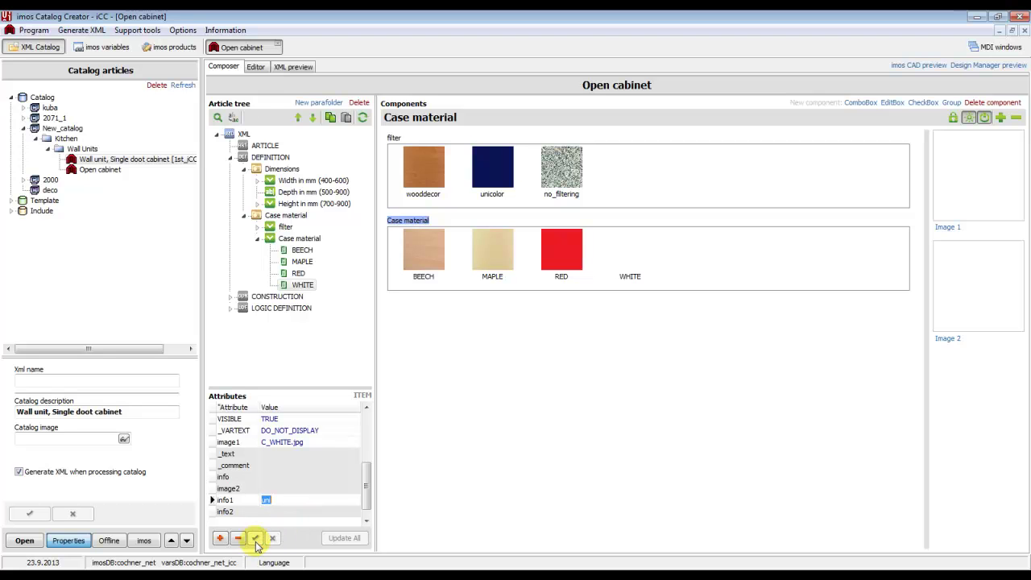
pyautogui.click(244, 215)
pyautogui.click(244, 168)
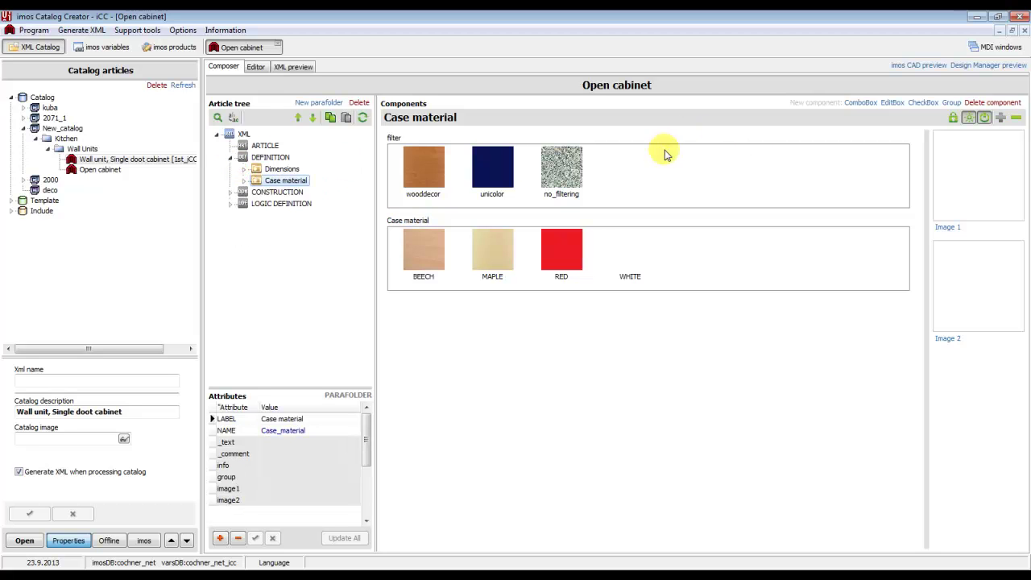
# Switch to imos CAD and open the Design Manager in a new drawing
pyautogui.click(904, 67)
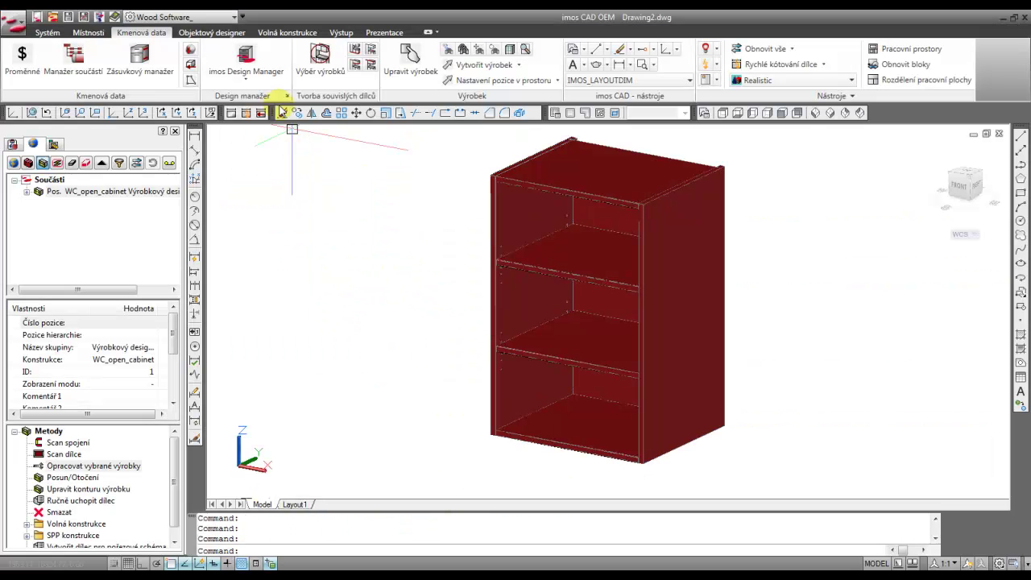
pyautogui.click(37, 17)
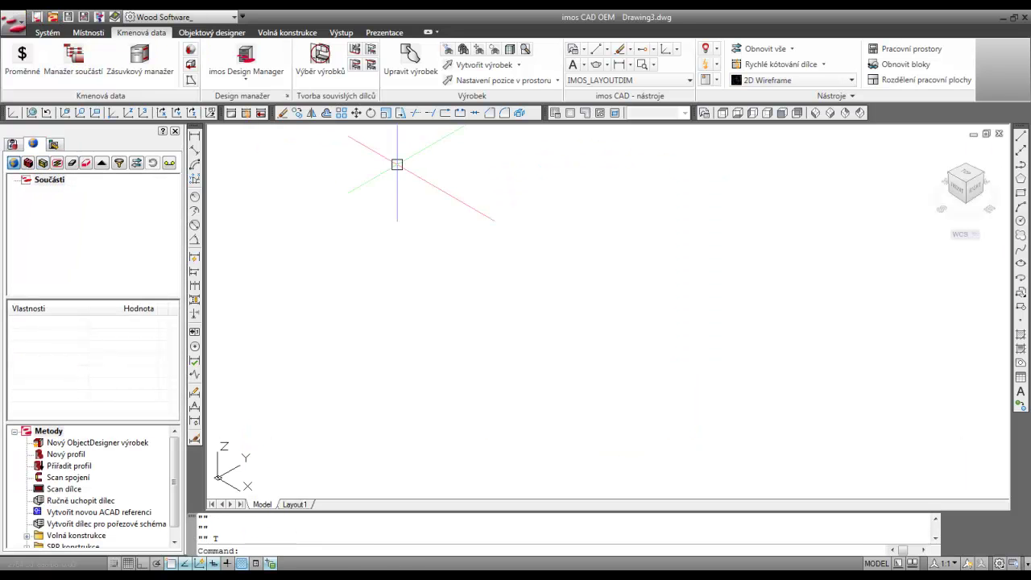
pyautogui.click(239, 53)
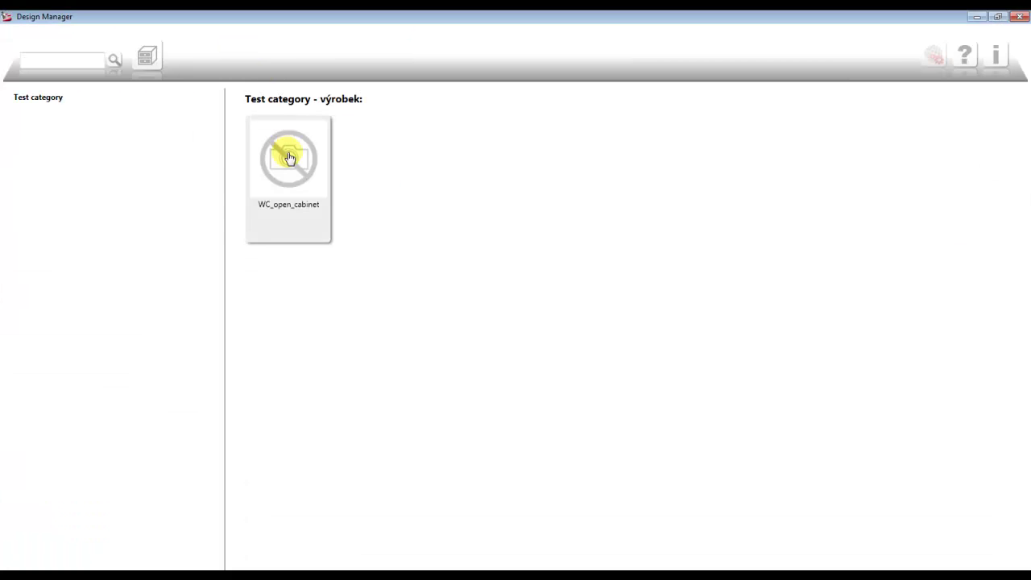
# Open the WC_open_cabinet article and set its width to 600, height to 700 and depth to 500 mm
pyautogui.doubleClick(295, 171)
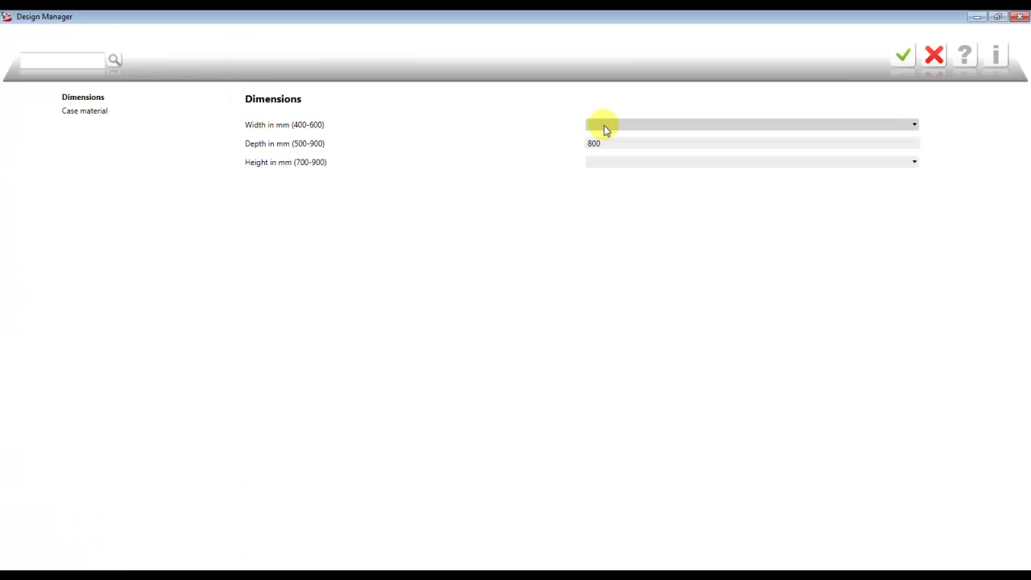
pyautogui.click(914, 124)
pyautogui.click(594, 157)
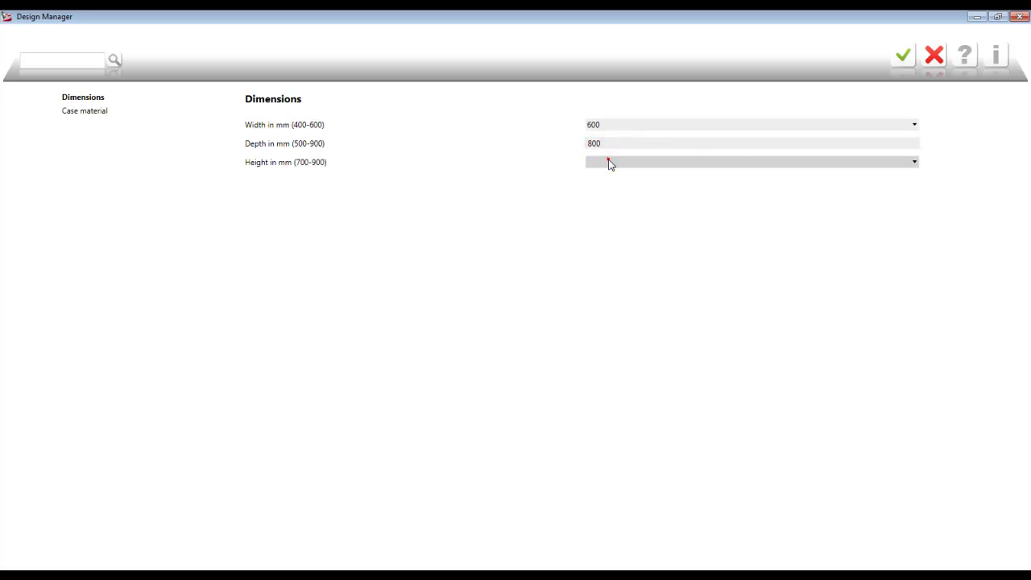
pyautogui.click(603, 173)
pyautogui.click(610, 149)
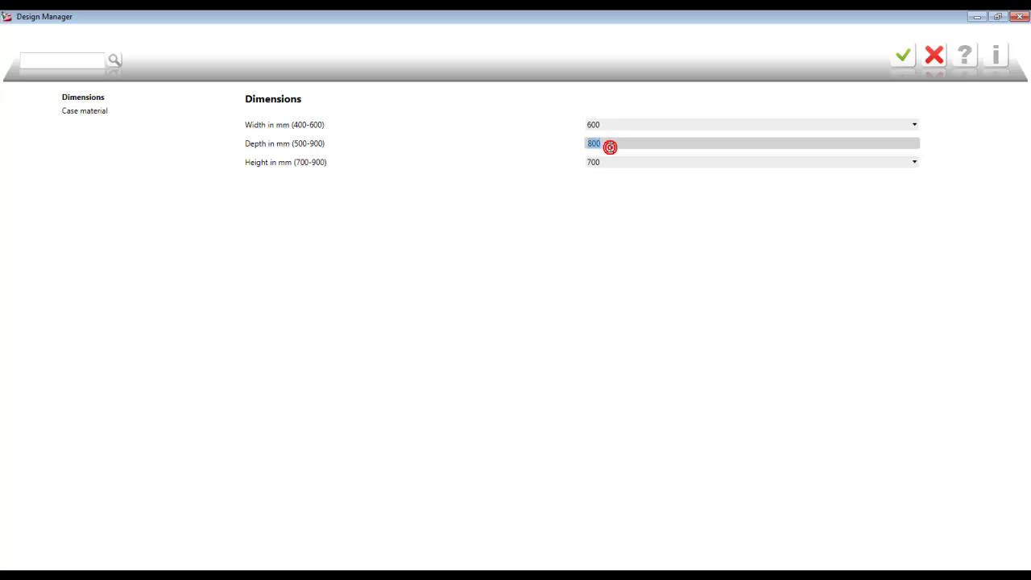
pyautogui.write('500')
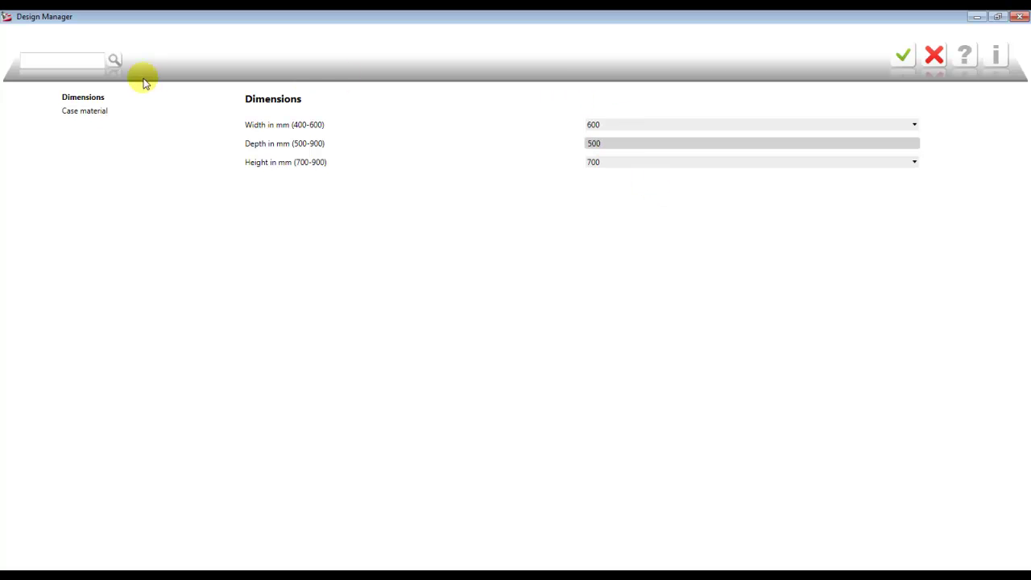
# Test the wooddecor, unicolor and no_filtering filters on the case materials, trying RED under unicolor
pyautogui.click(102, 113)
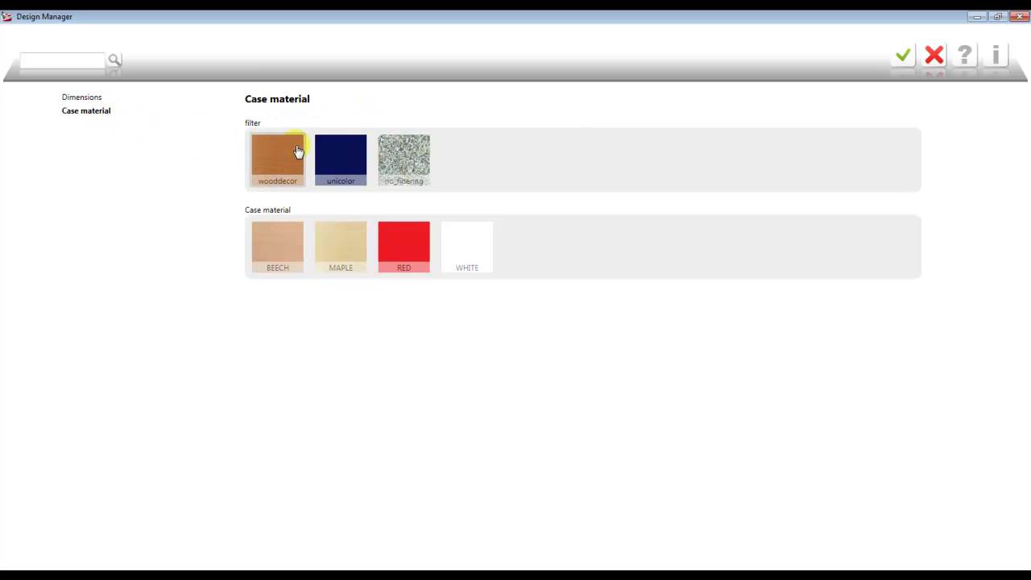
pyautogui.click(270, 161)
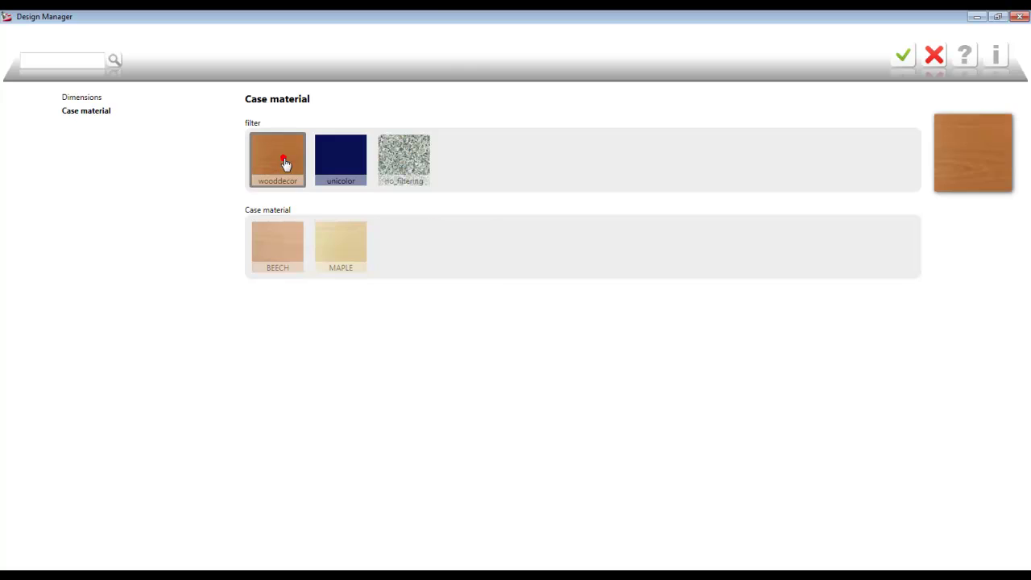
pyautogui.click(345, 165)
pyautogui.click(401, 161)
pyautogui.click(278, 158)
pyautogui.click(352, 168)
pyautogui.click(403, 165)
pyautogui.click(278, 158)
pyautogui.click(346, 168)
pyautogui.click(279, 250)
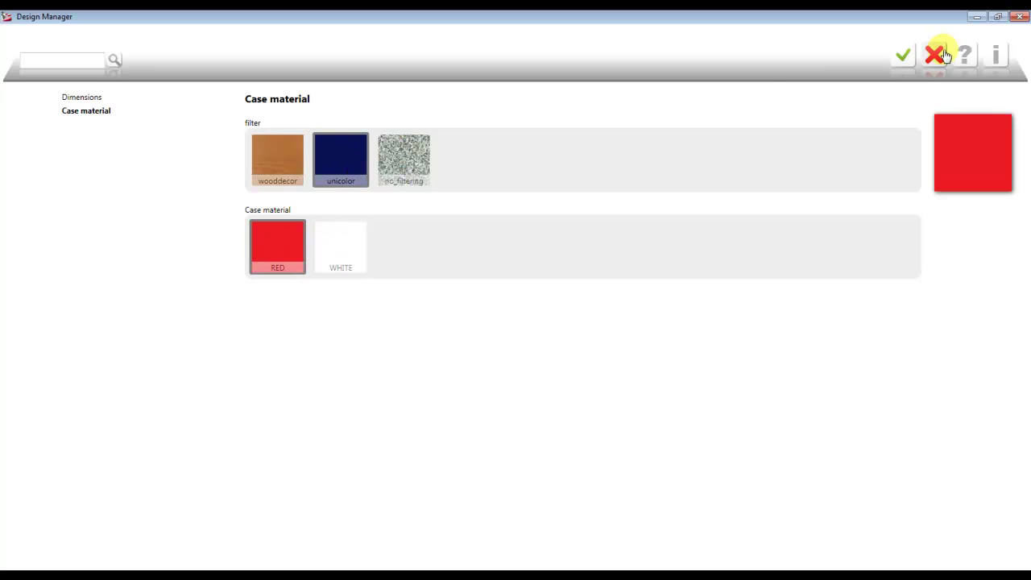
pyautogui.click(339, 186)
# Filter the case materials by wooddecor, choose MAPLE, and insert the configured cabinet into the drawing
pyautogui.click(284, 165)
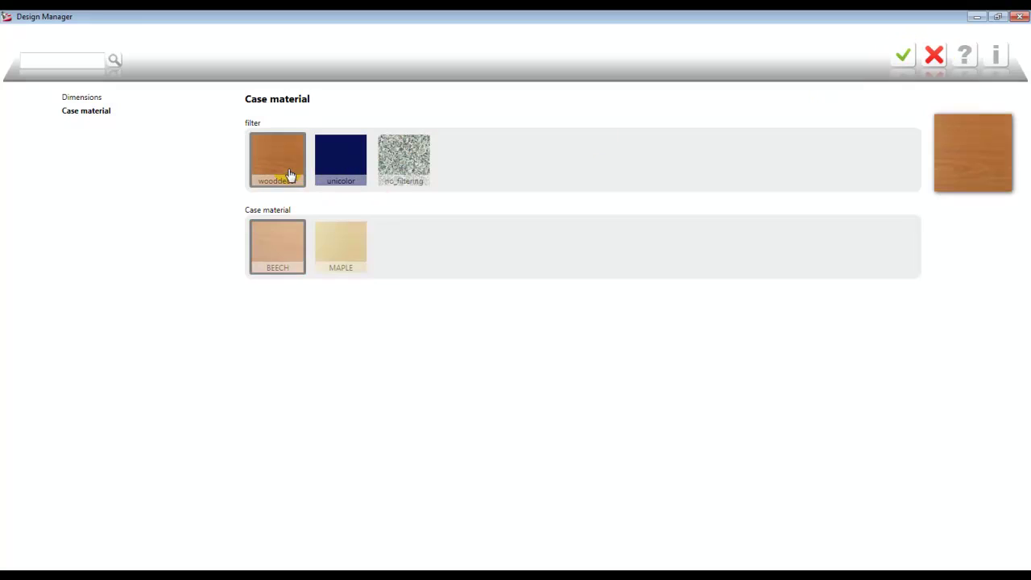
pyautogui.click(329, 253)
pyautogui.click(902, 58)
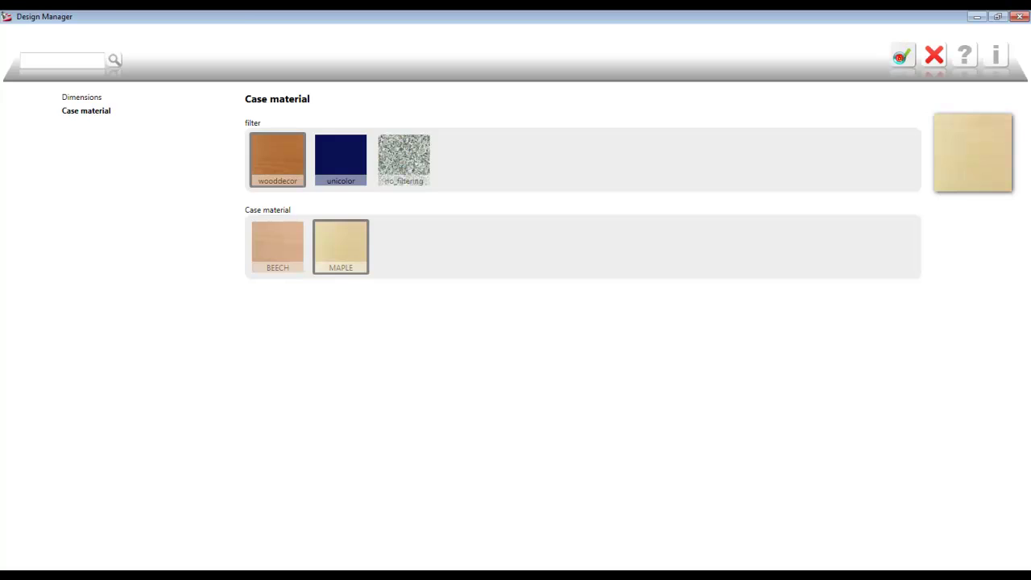
pyautogui.press('Return')
pyautogui.click(504, 316)
pyautogui.press('Return')
pyautogui.click(513, 297)
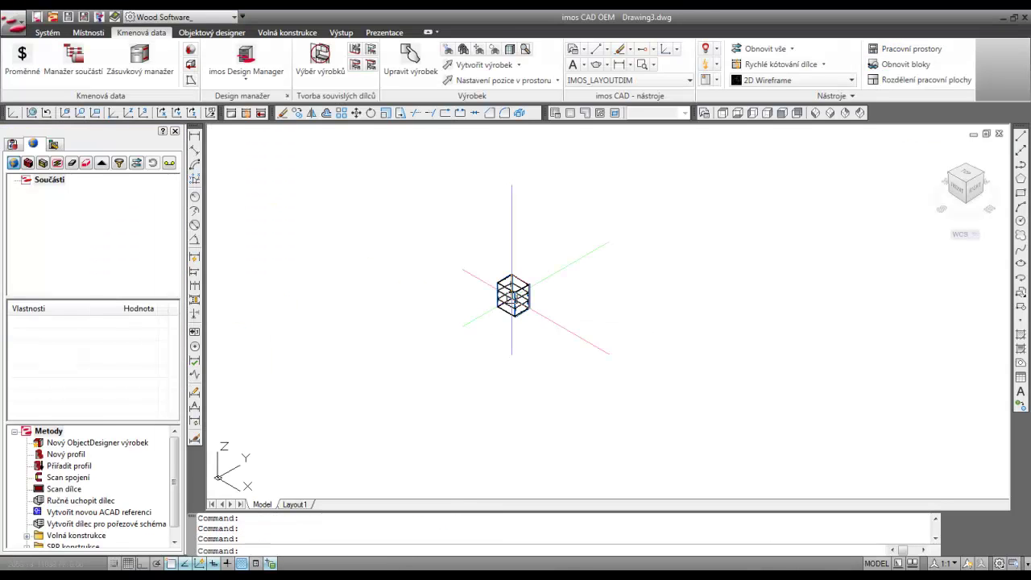
# Display the inserted cabinet in the Realistic visual style and inspect its open front and case material
pyautogui.middleClick(513, 296)
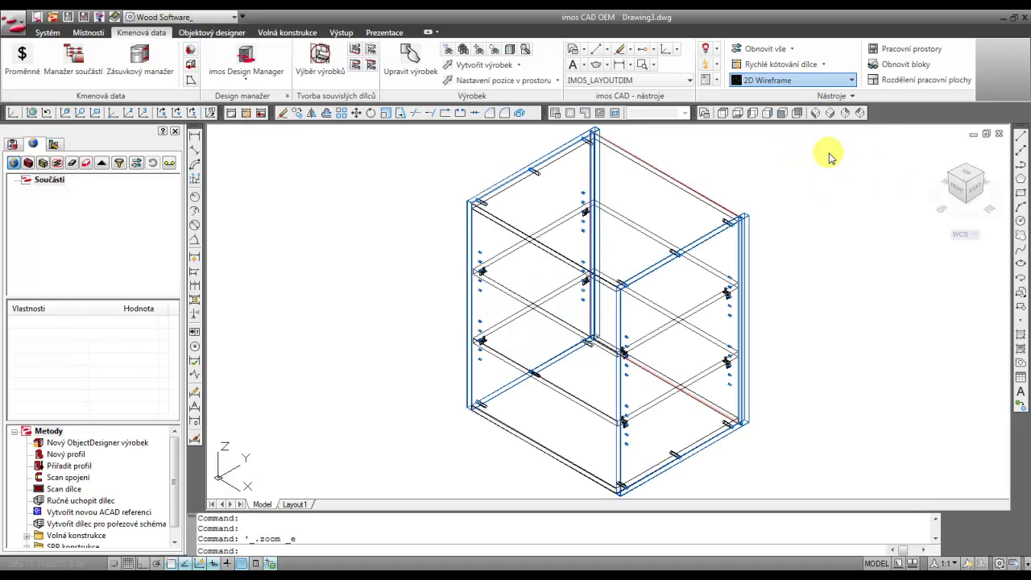
pyautogui.click(830, 112)
pyautogui.keyDown('shift'); pyautogui.moveTo(739, 185); pyautogui.dragTo(760, 143, button='middle'); pyautogui.keyUp('shift')
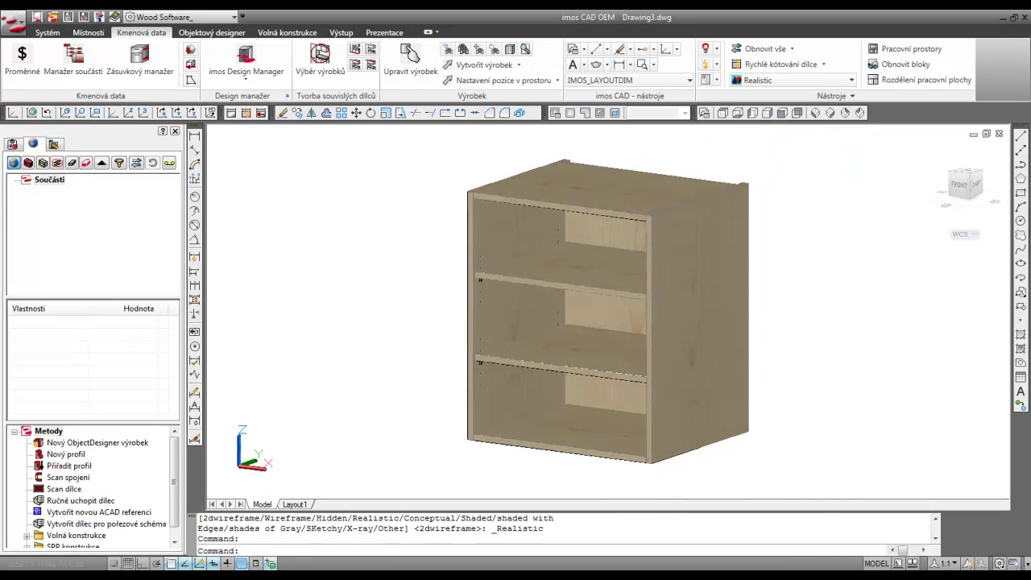